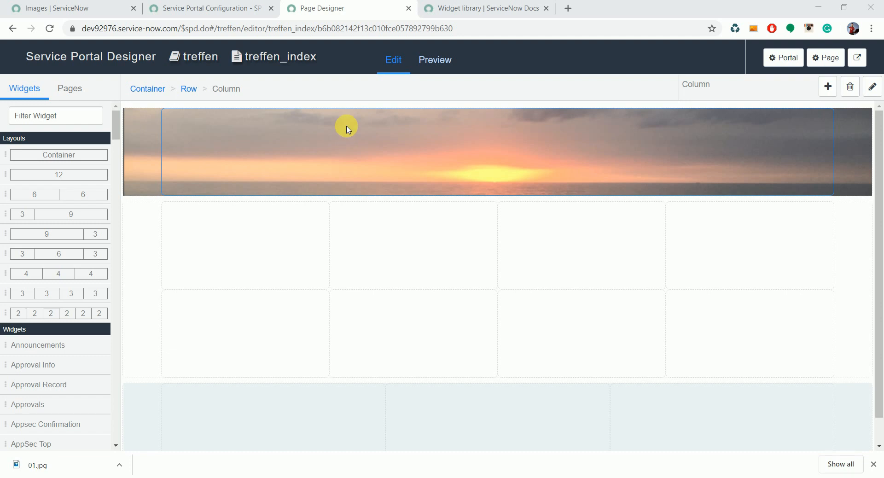
- Review the lists of available widgets in the ServiceNow Widget library documentation
left_click(441, 4)
left_click_drag(880, 199, 881, 109)
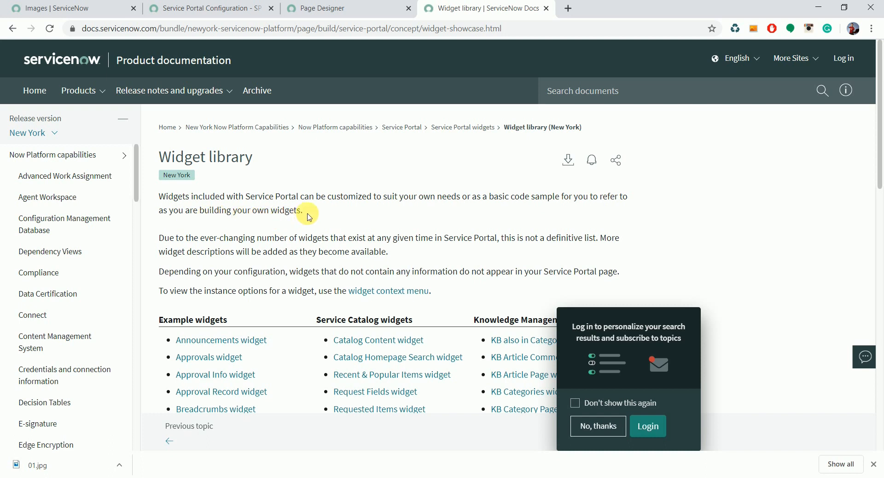
left_click_drag(880, 98, 852, 165)
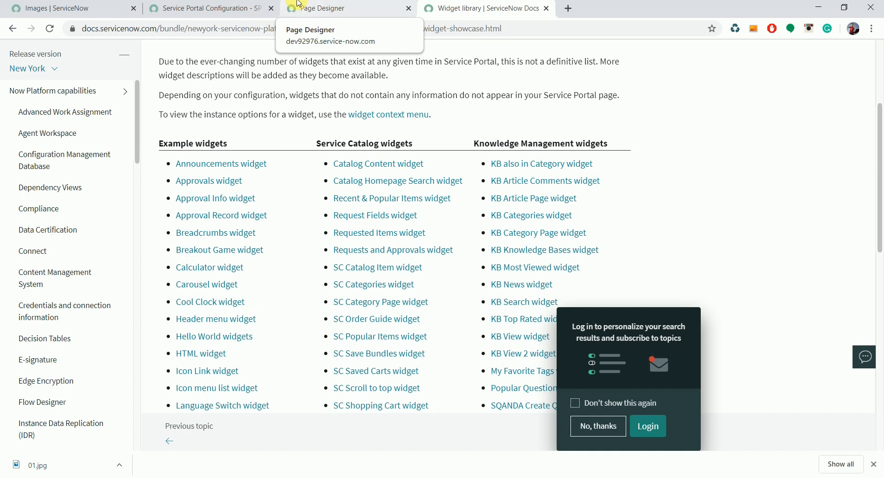
- Return to the Page Designer, filter the widgets by "homepage" and place the Homepage Search widget in the sunset banner column
left_click(299, 5)
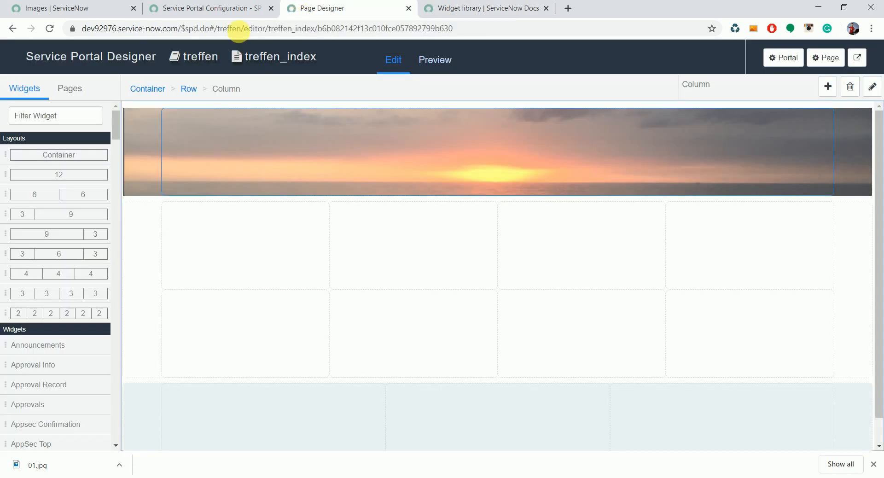
left_click(39, 117)
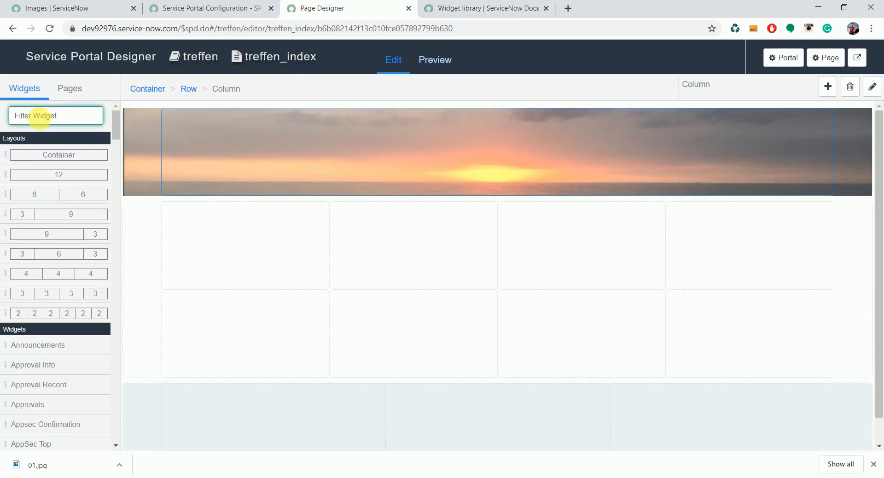
type("homepage")
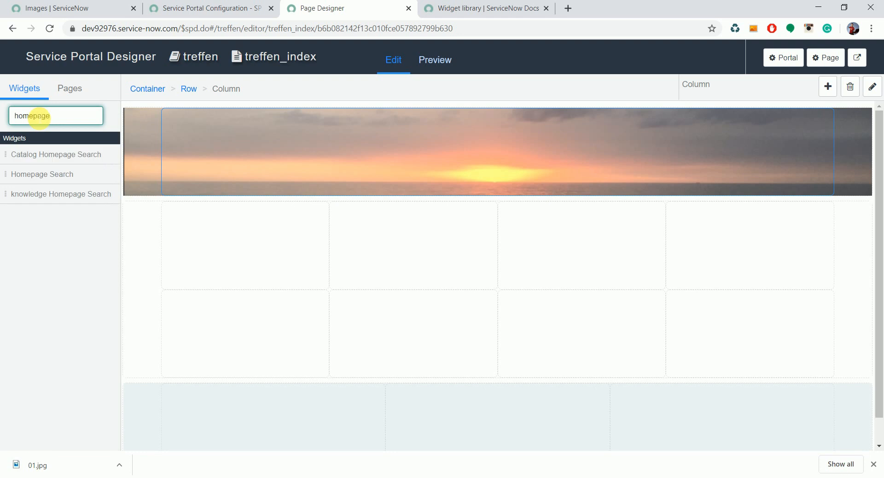
left_click_drag(34, 174, 217, 169)
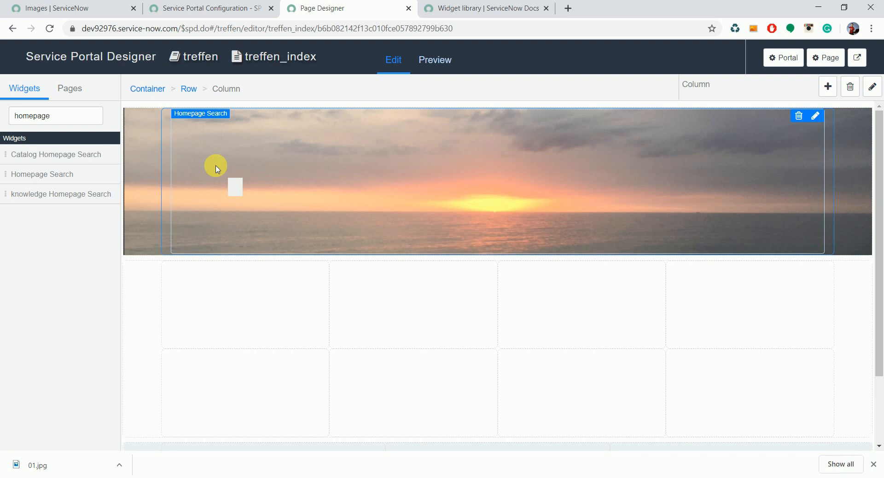
- Edit the Homepage Search widget's instance options and set its title to "How can we help?"
left_click(269, 137)
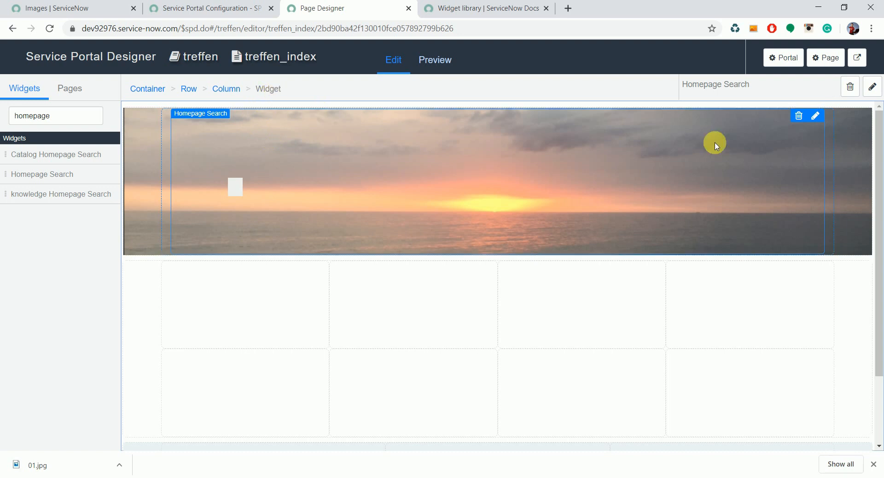
left_click(822, 119)
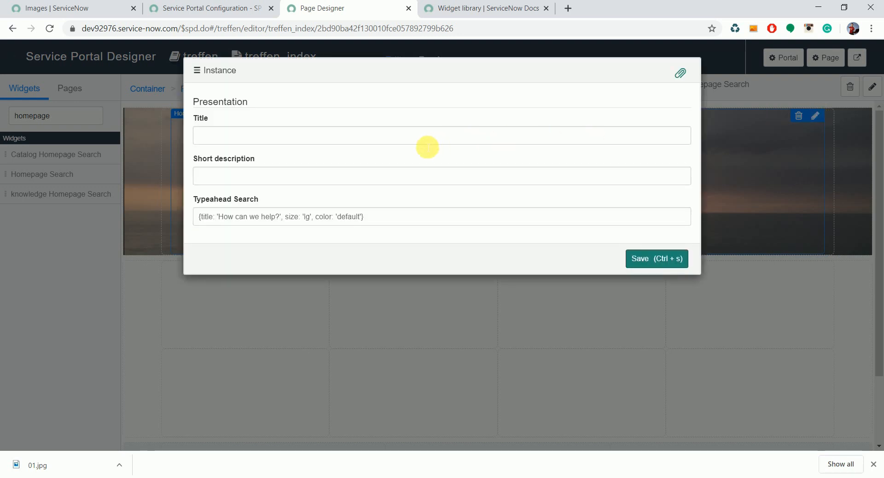
left_click(427, 143)
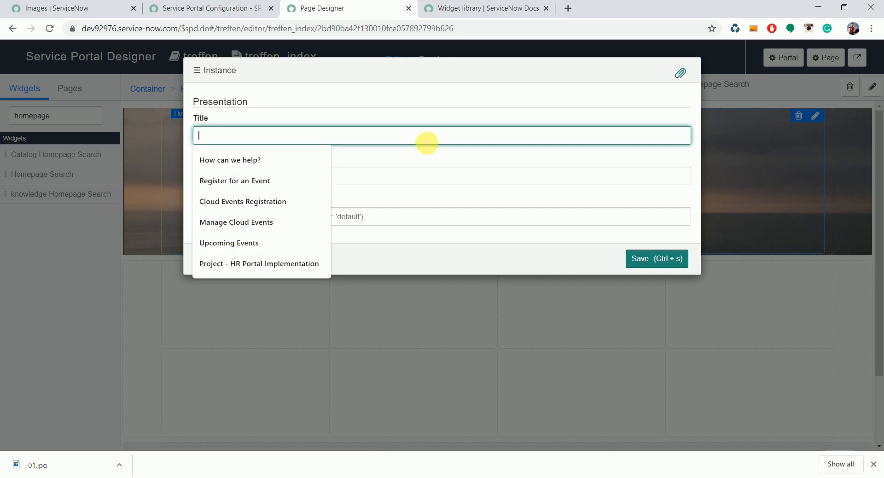
type("How can ")
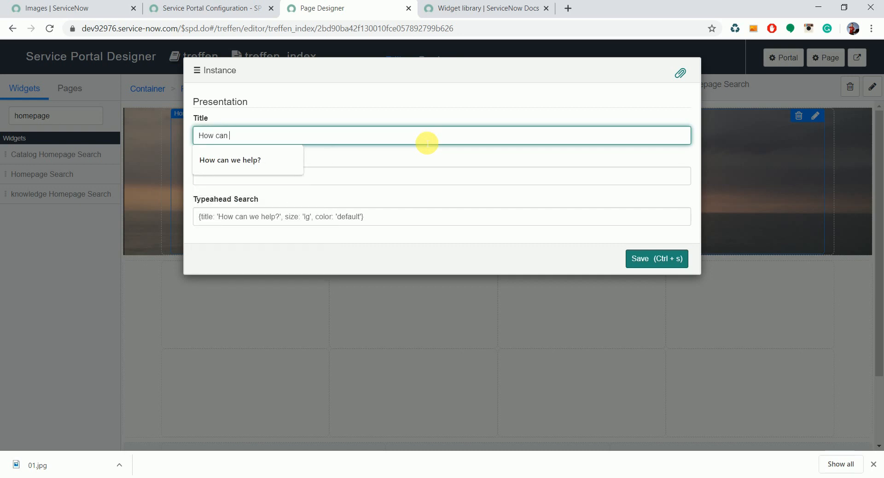
type("we help?")
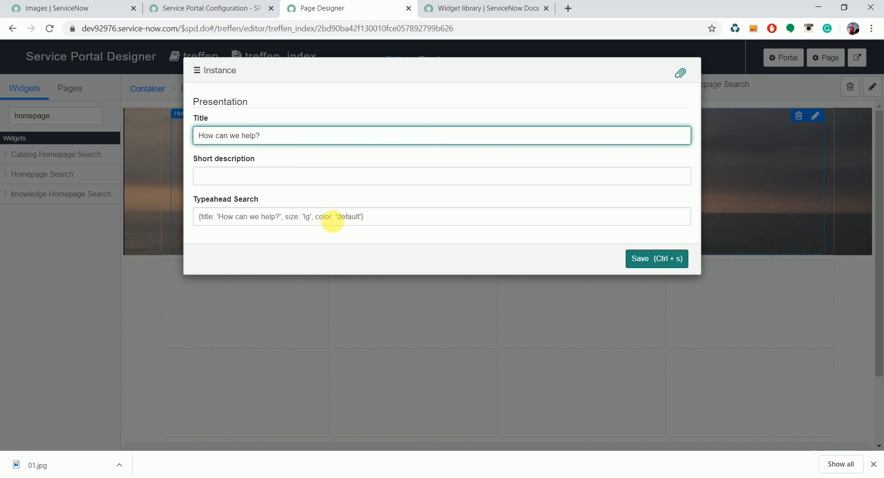
- Set the Typeahead Search title option to "Keyword search" inside curly braces and save the widget instance
left_click(361, 217)
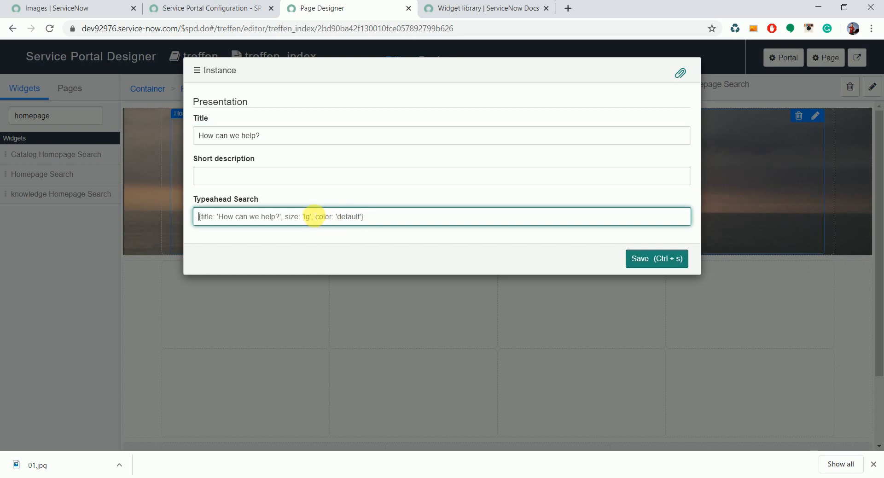
type("{}")
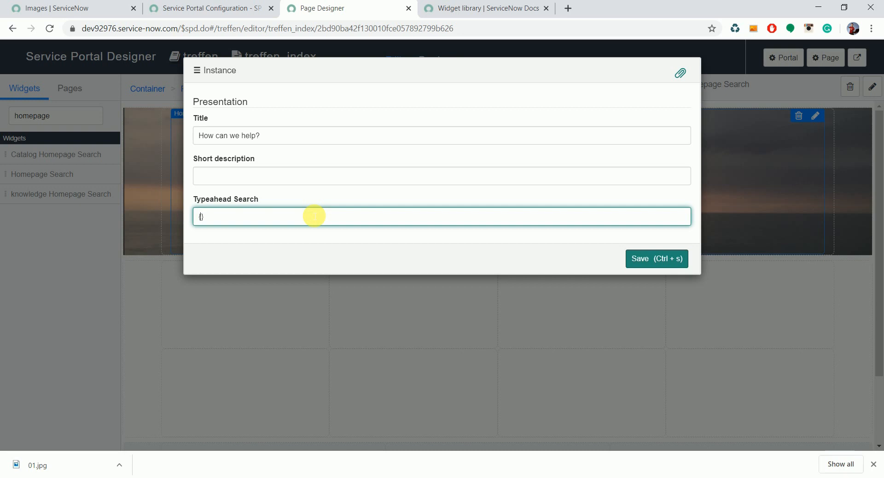
type("title: Keyword search")
right_click(655, 261)
left_click(656, 261)
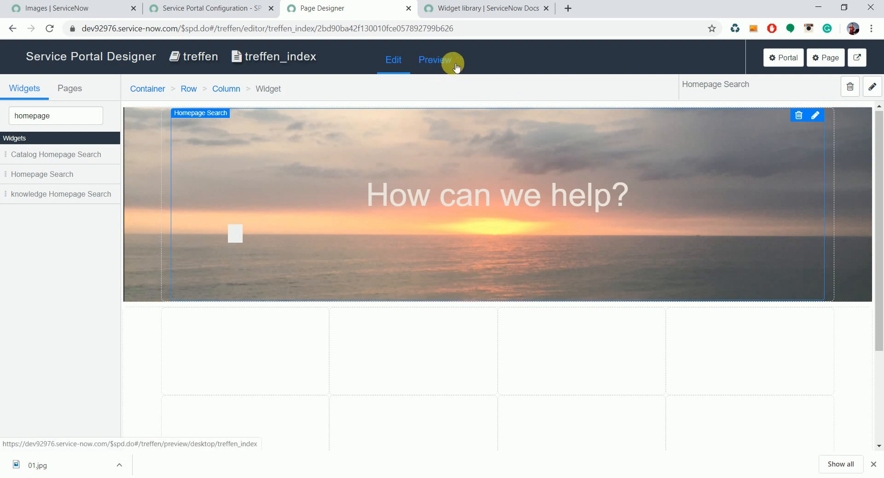
- Open the treffen_index page in the live portal to check the search banner, and return to the Page Designer
left_click(857, 57)
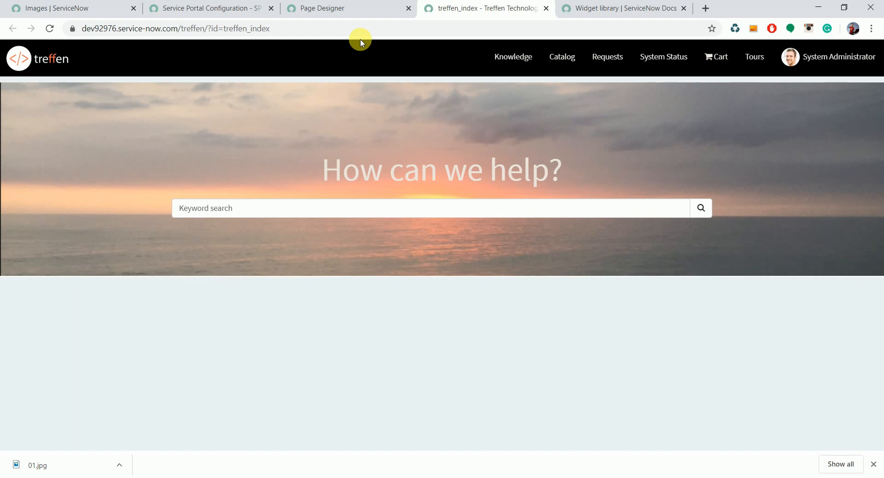
left_click(363, 8)
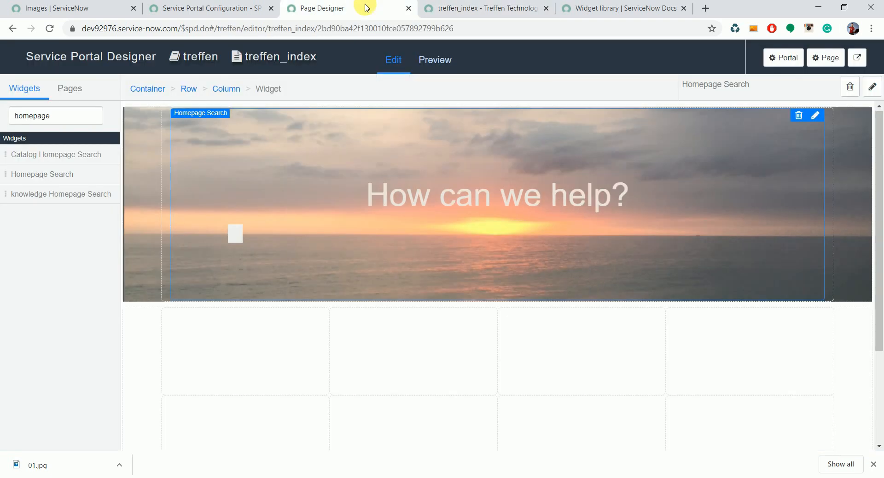
- Filter the widgets by "html" and place an HTML widget in each of the four columns of the first row below the banner
left_click(883, 190)
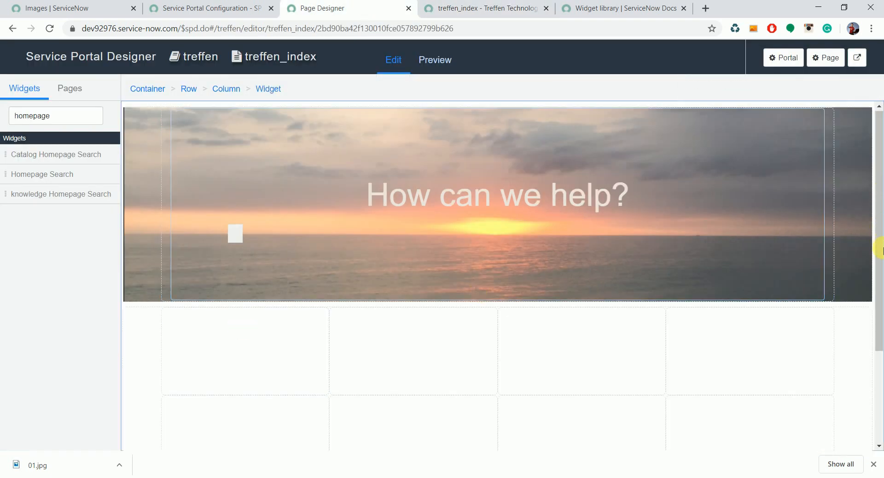
left_click_drag(880, 277, 783, 329)
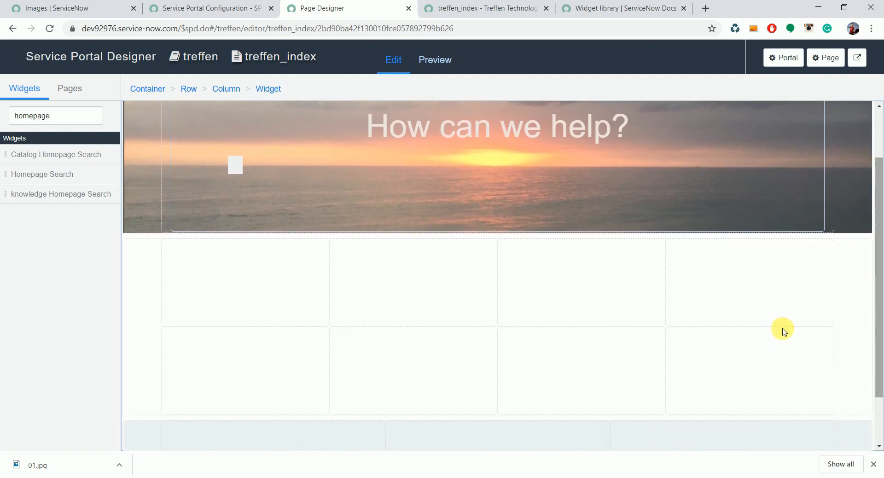
left_click(56, 118)
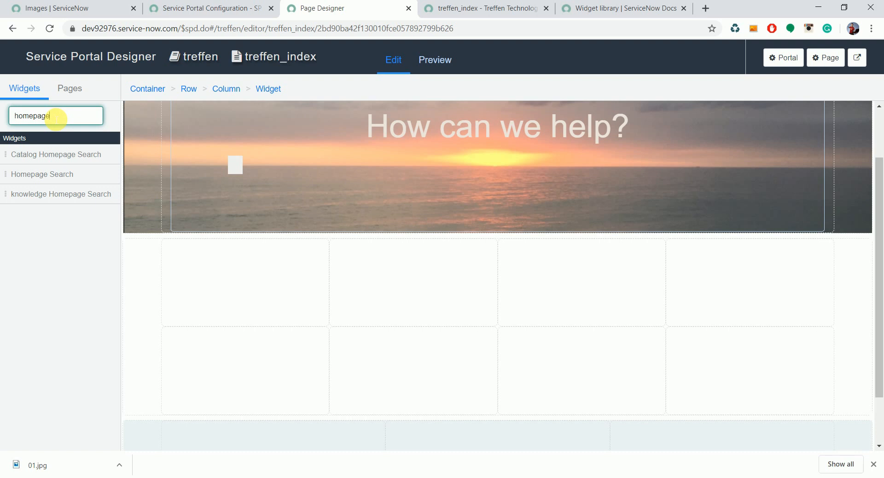
key("BackSpace")
key("BackSpace")
key("BackSpace")
key("BackSpace")
key("BackSpace")
key("BackSpace")
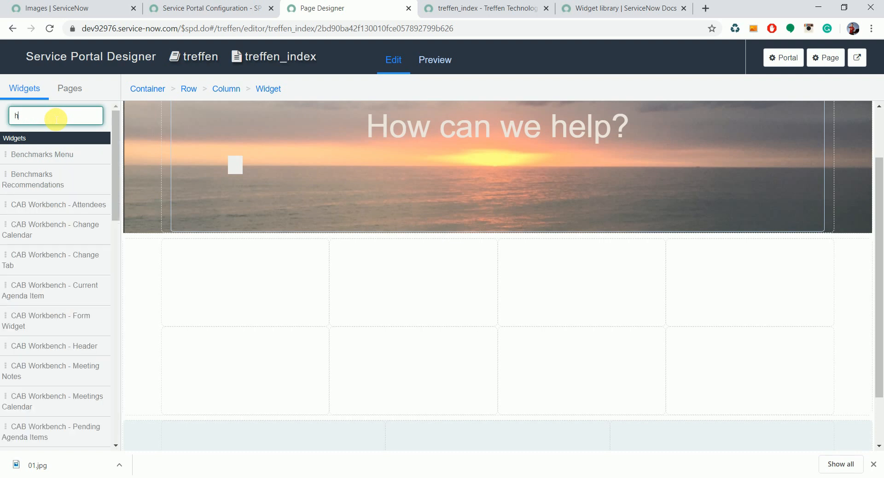
type("tml")
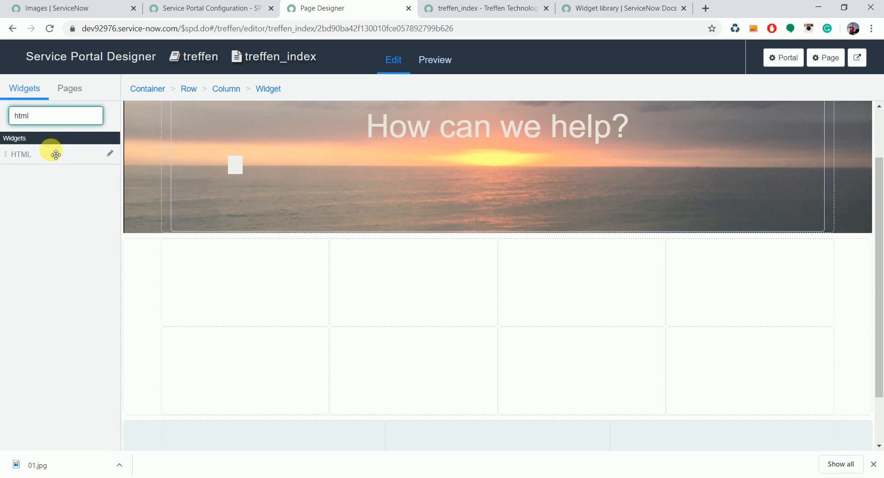
left_click_drag(76, 158, 223, 250)
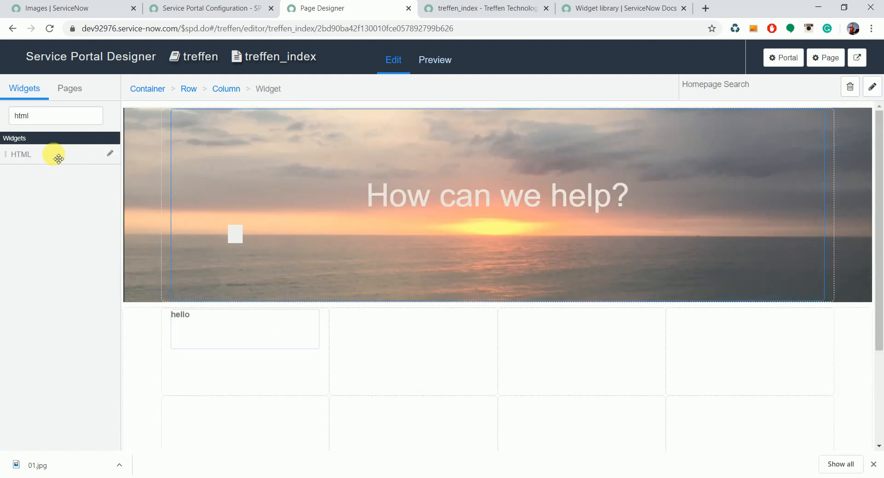
left_click_drag(56, 155, 416, 355)
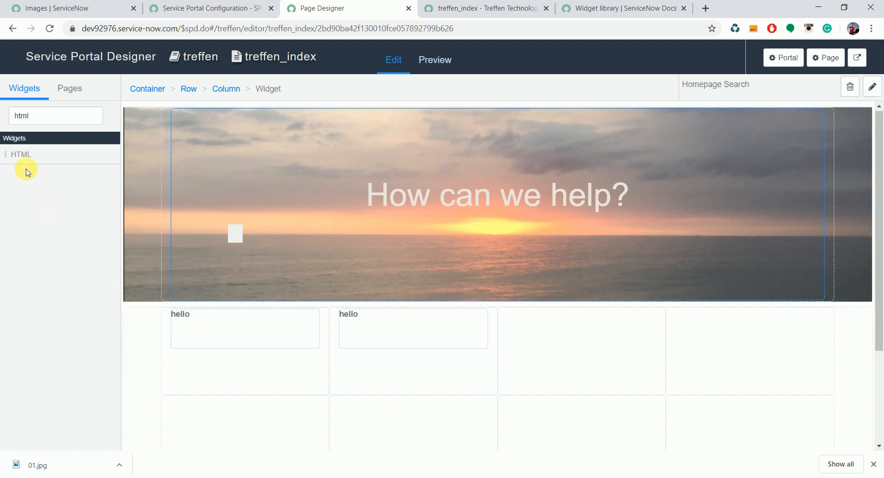
left_click_drag(25, 152, 521, 322)
left_click_drag(47, 165, 706, 342)
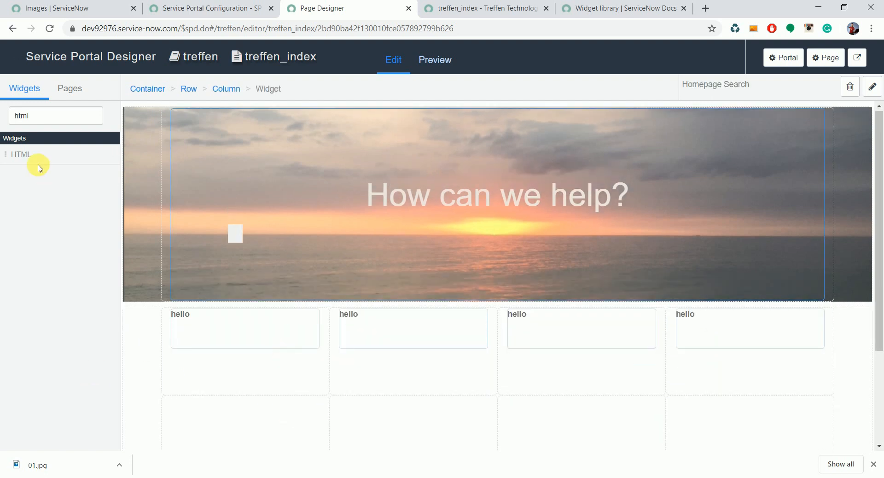
- Place an HTML widget in each of the four columns of the second row below the banner
left_click_drag(44, 158, 217, 408)
left_click_drag(38, 165, 385, 408)
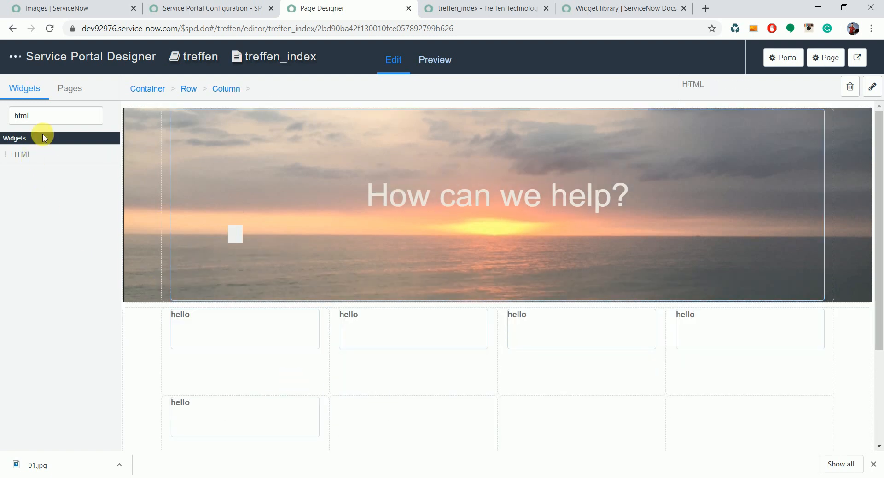
left_click_drag(47, 157, 521, 427)
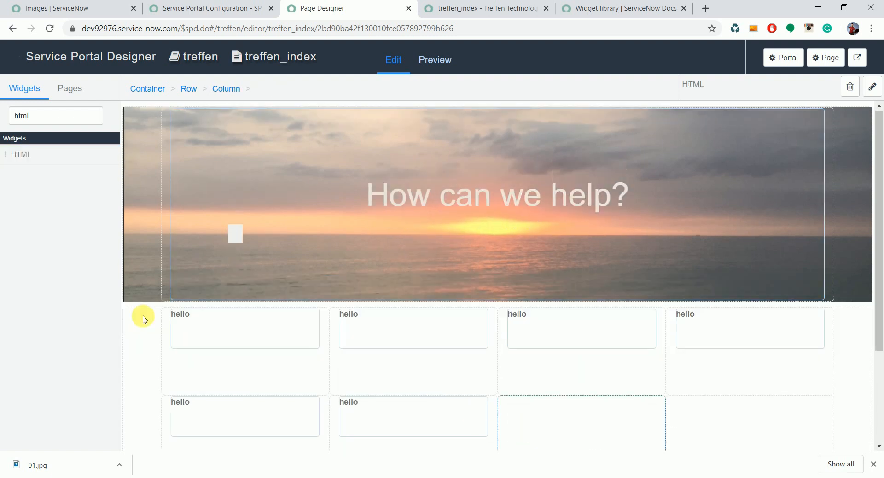
left_click_drag(34, 154, 702, 424)
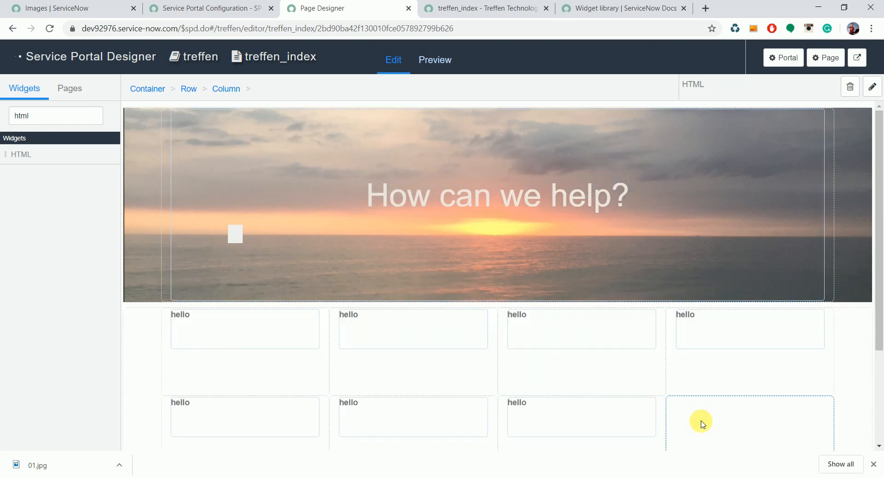
- Open the instance options of the HTML widget in the first column of the first row below the banner
mouse_move(290, 323)
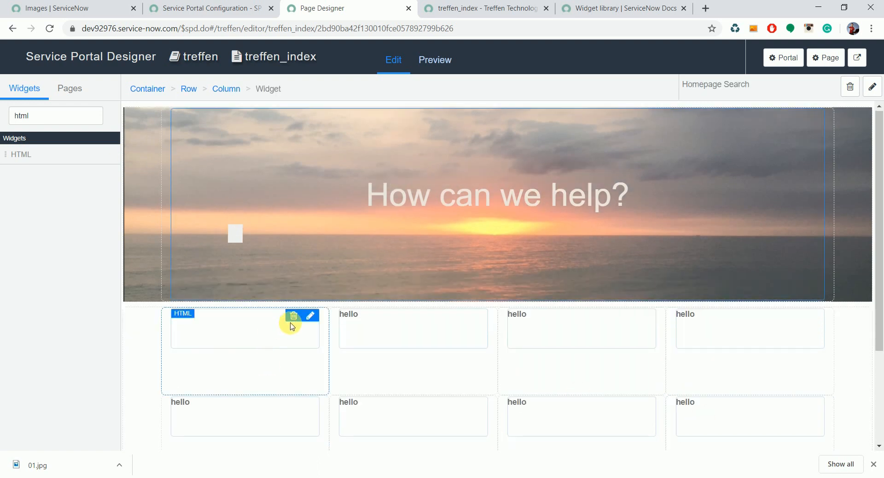
left_click(315, 315)
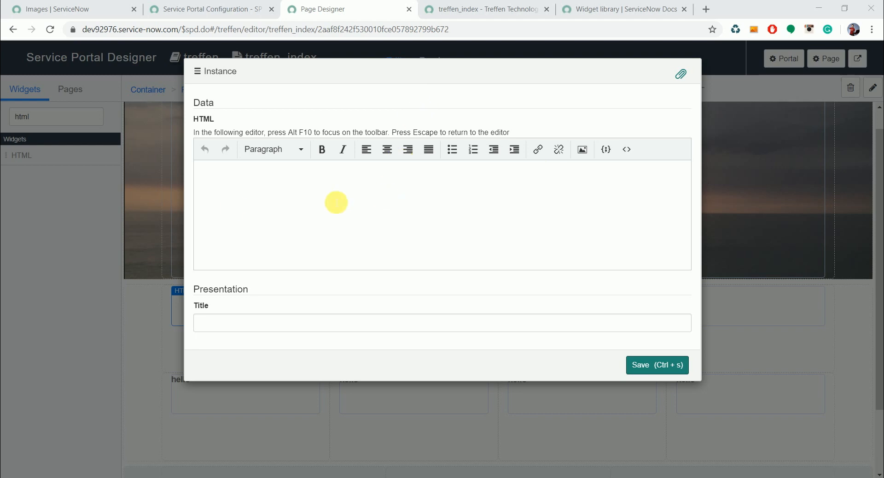
- Review the uploaded treffen icons in the ServiceNow Images list, and return to the Page Designer
left_click(50, 5)
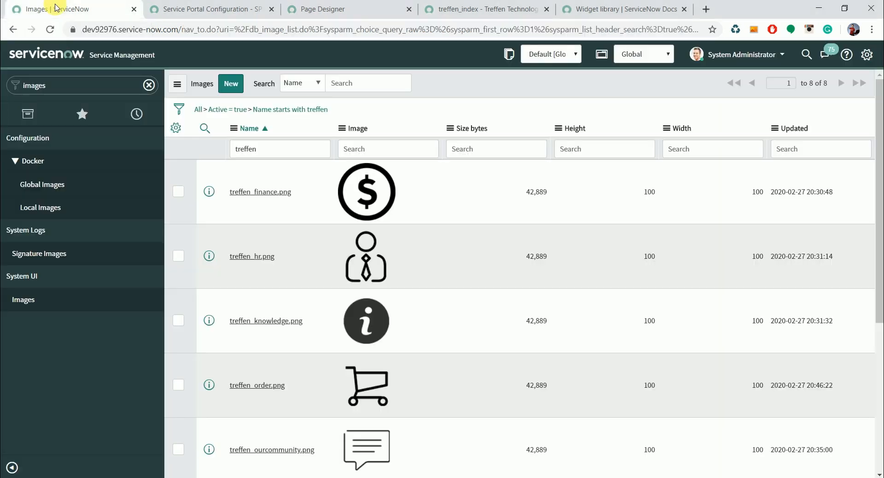
left_click_drag(880, 207, 879, 184)
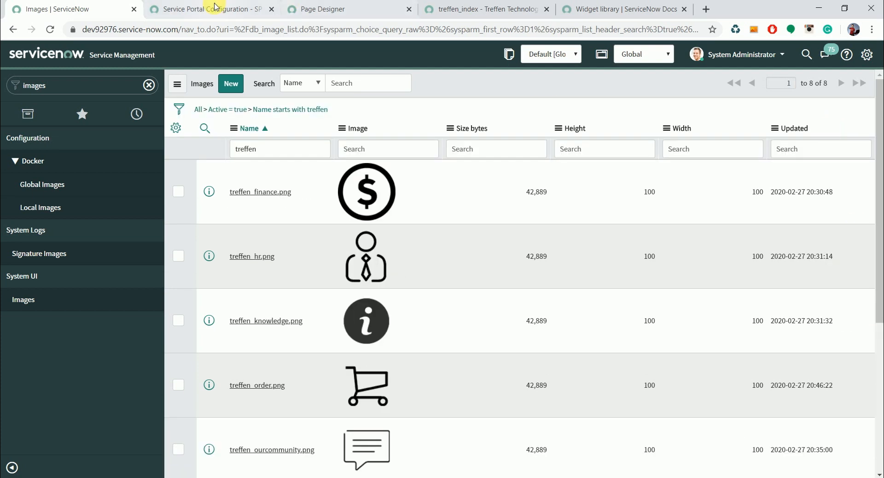
left_click(278, 11)
left_click(307, 7)
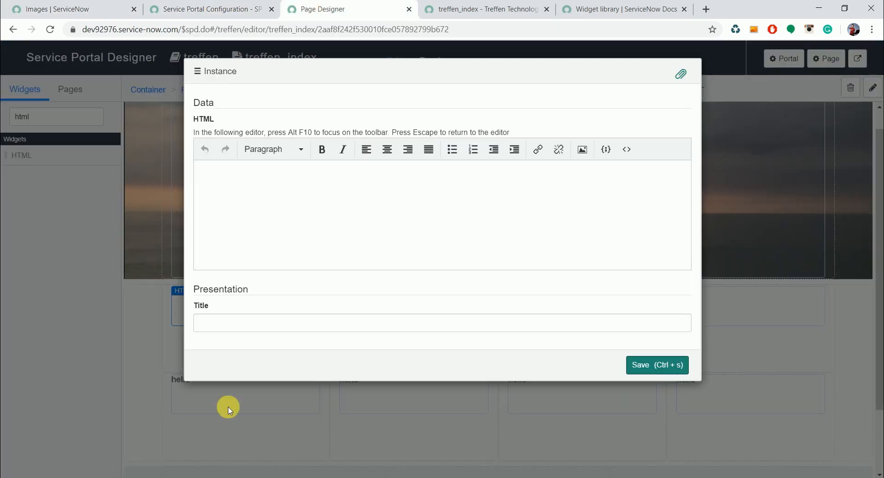
- Copy the "Order something" HTML block from the Notepad document into the first-row, first-column widget's source code and save the widget
left_click(243, 477)
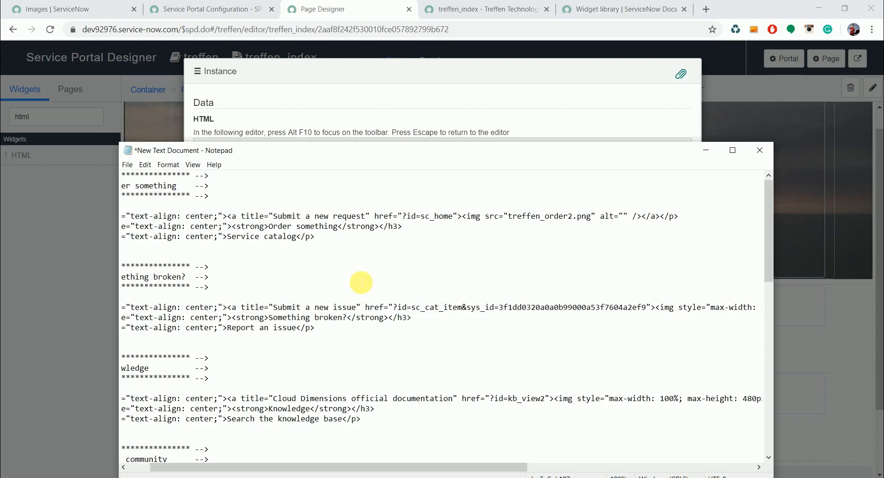
left_click_drag(317, 237, 106, 215)
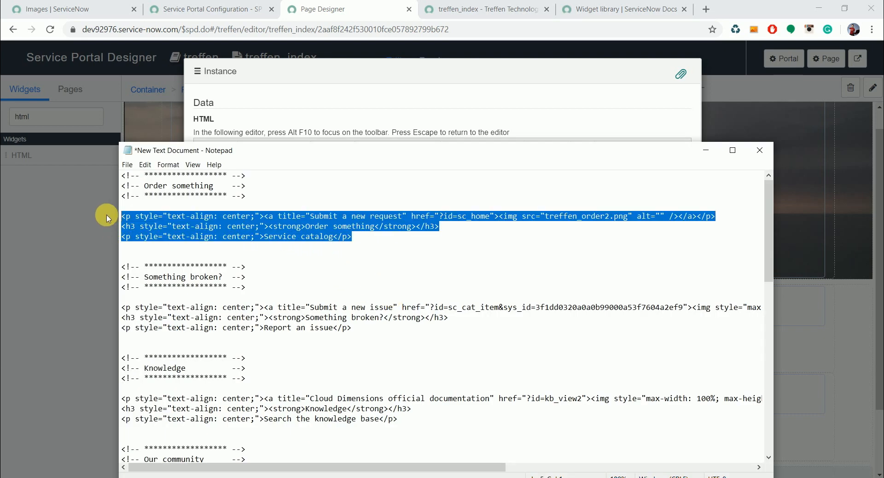
left_click(502, 95)
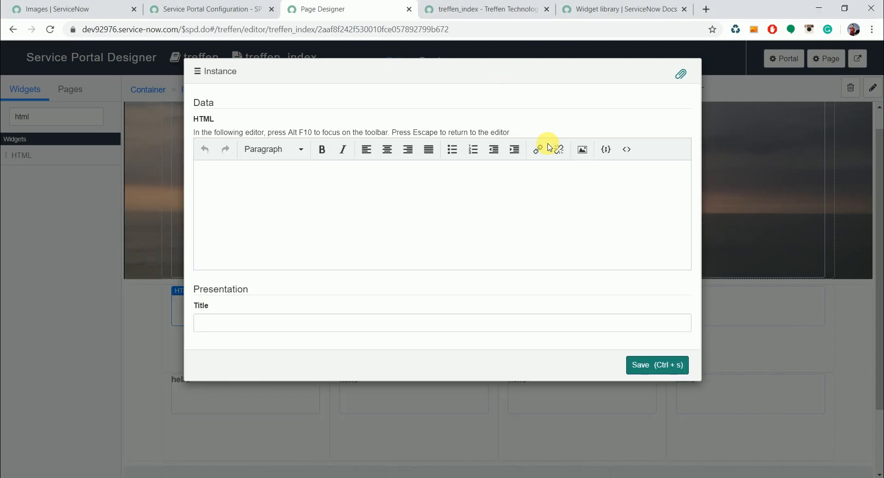
left_click(626, 149)
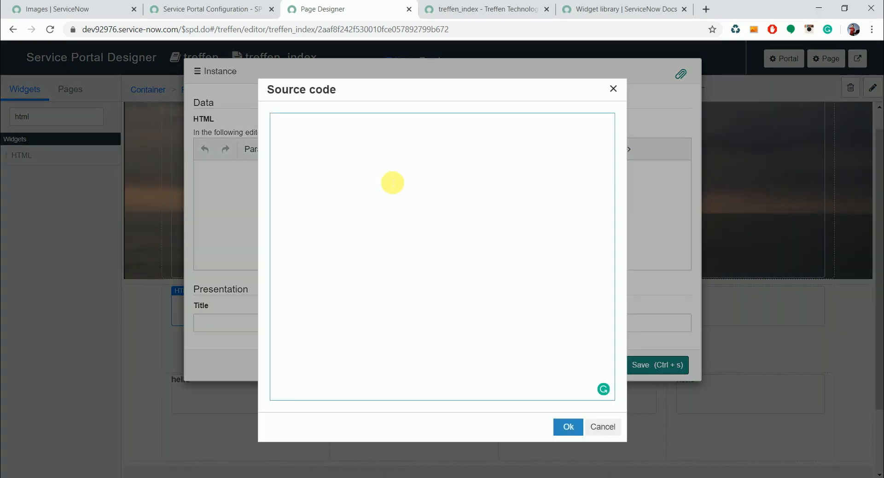
key("ctrl+v")
left_click(569, 427)
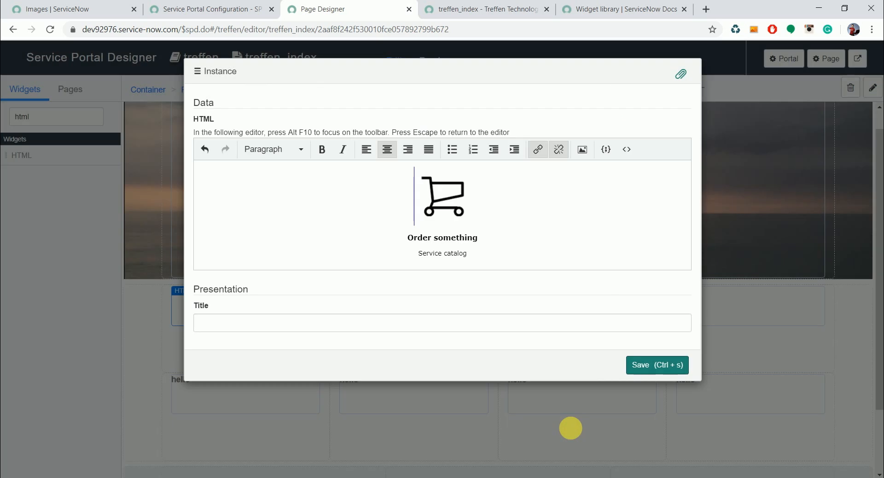
left_click(641, 363)
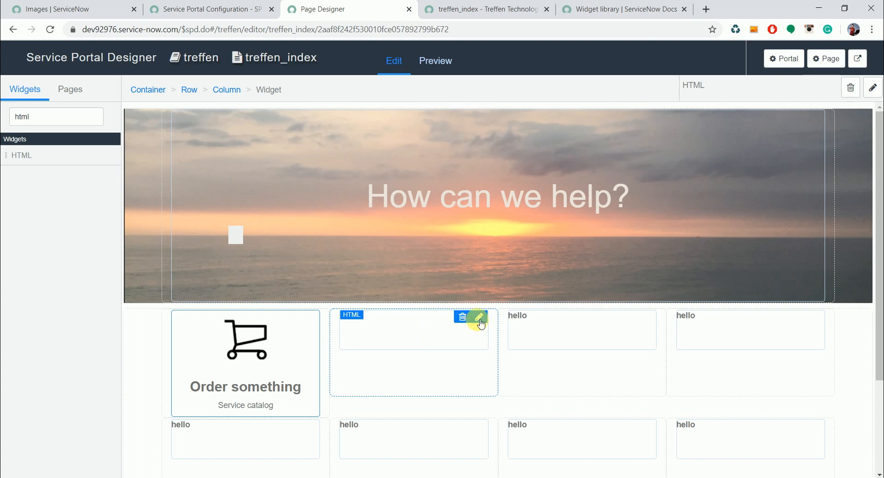
- Copy the "Something broken?" HTML block from Notepad into the source code of the first row's second HTML widget and save it
left_click(480, 322)
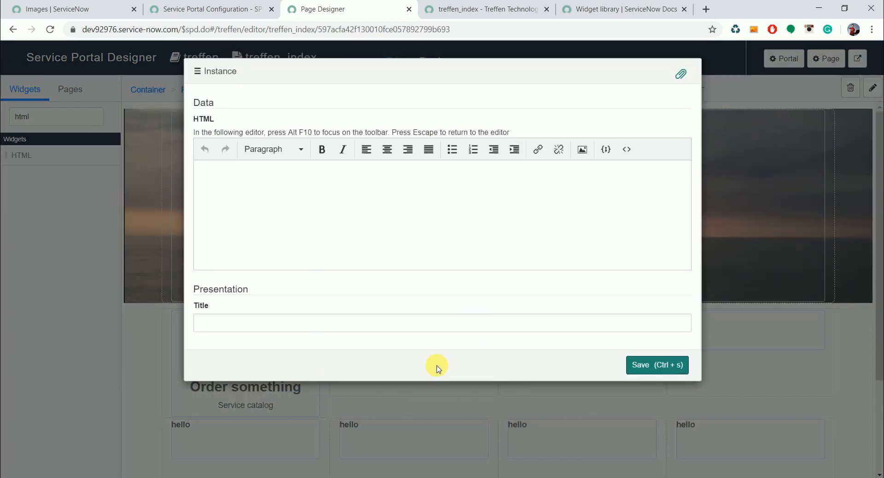
key("alt+Tab")
left_click_drag(369, 327, 97, 308)
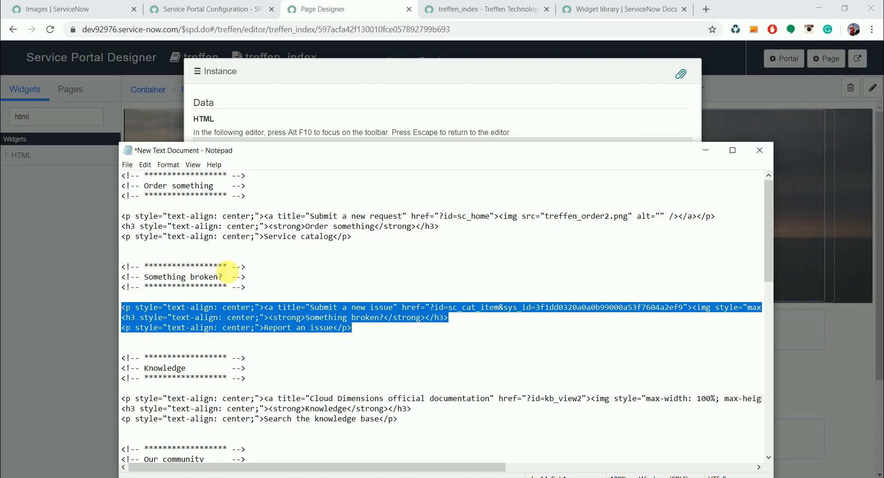
left_click(526, 92)
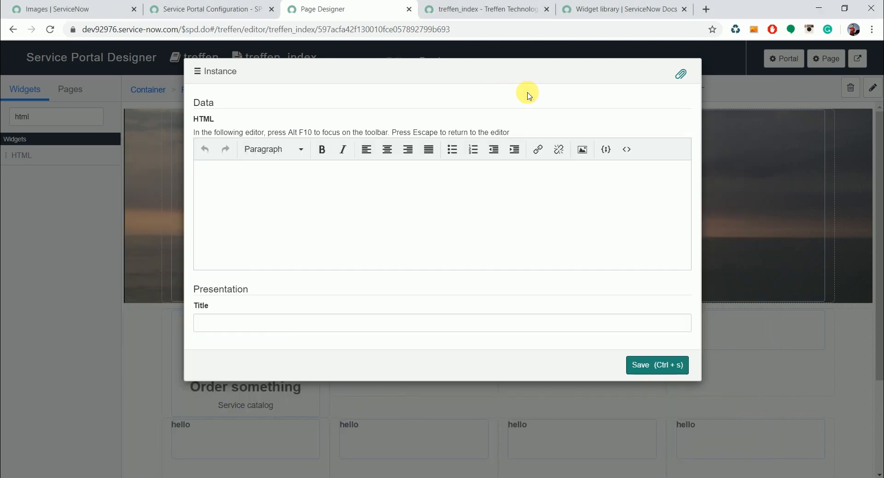
left_click(627, 150)
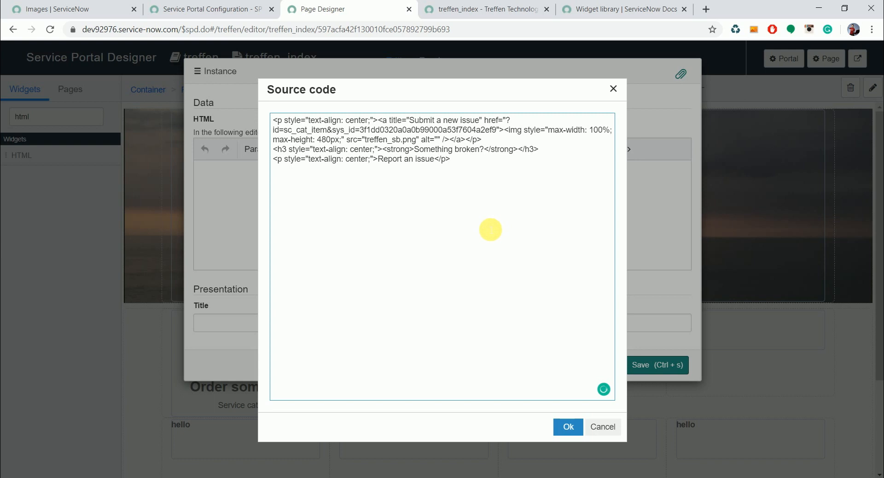
left_click(565, 423)
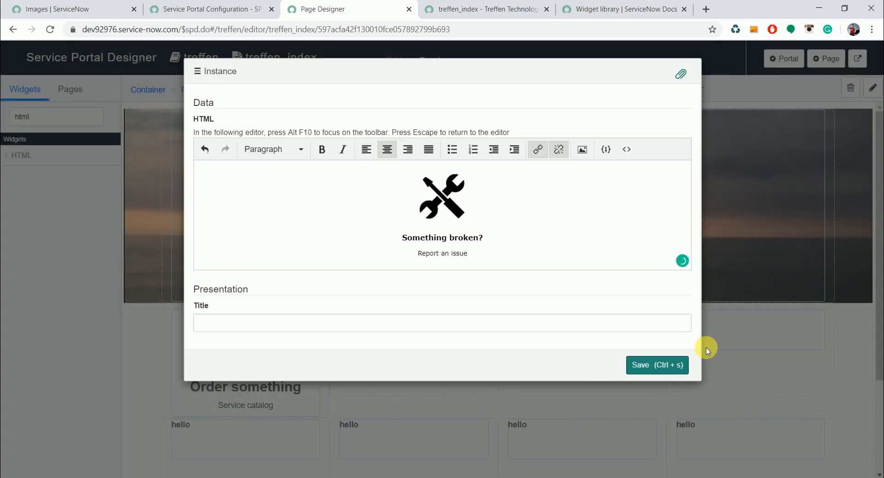
left_click(665, 365)
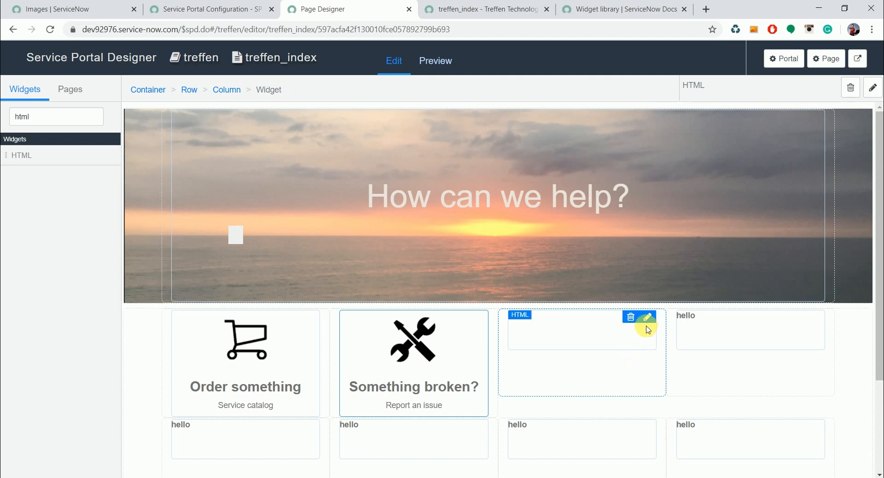
- Copy the "Knowledge" HTML block from Notepad into the source code of the first row's third HTML widget and save it
left_click(648, 319)
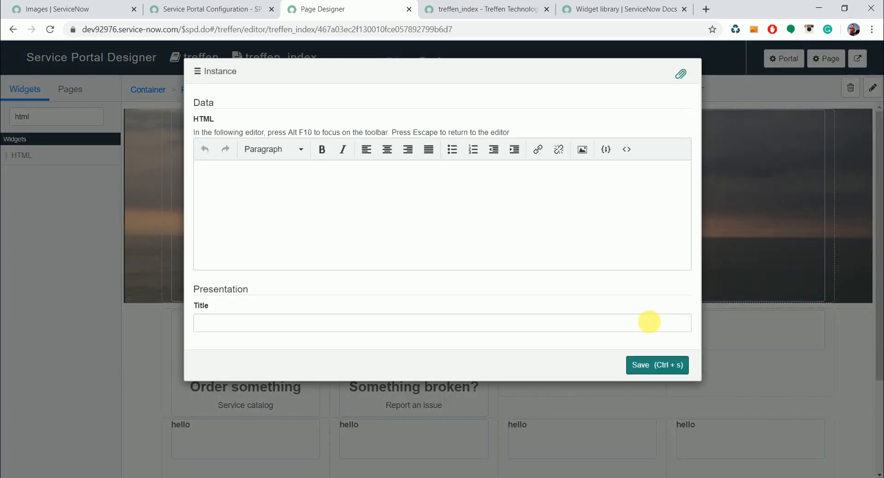
left_click(628, 150)
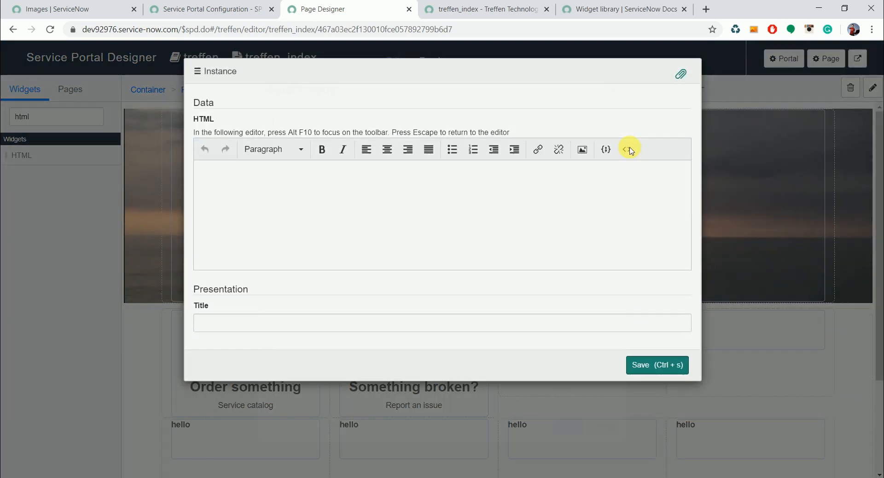
mouse_move(244, 477)
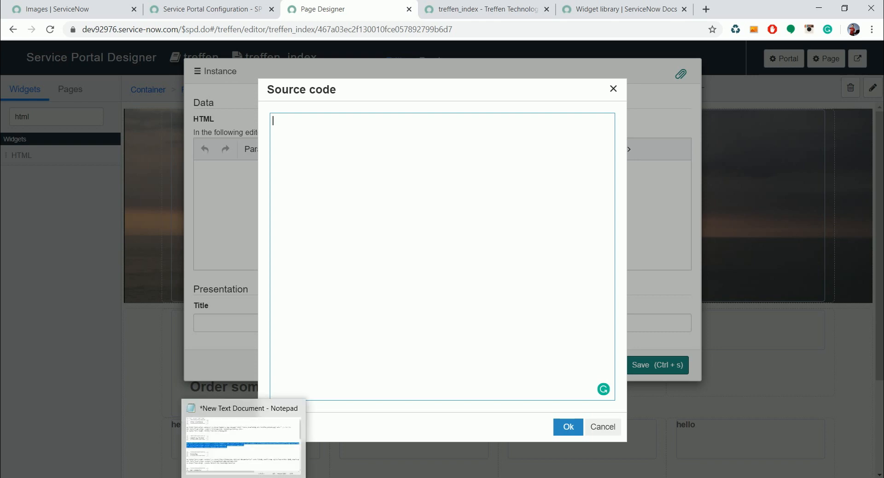
left_click(244, 443)
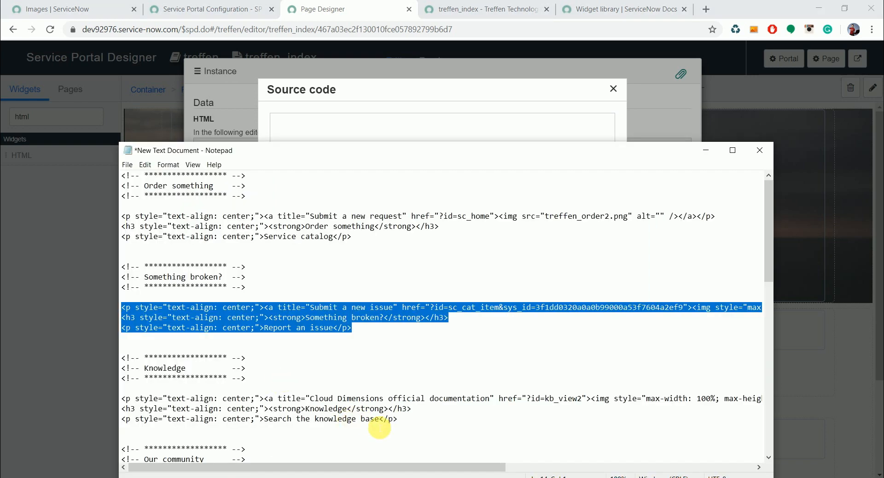
left_click_drag(398, 420, 216, 394)
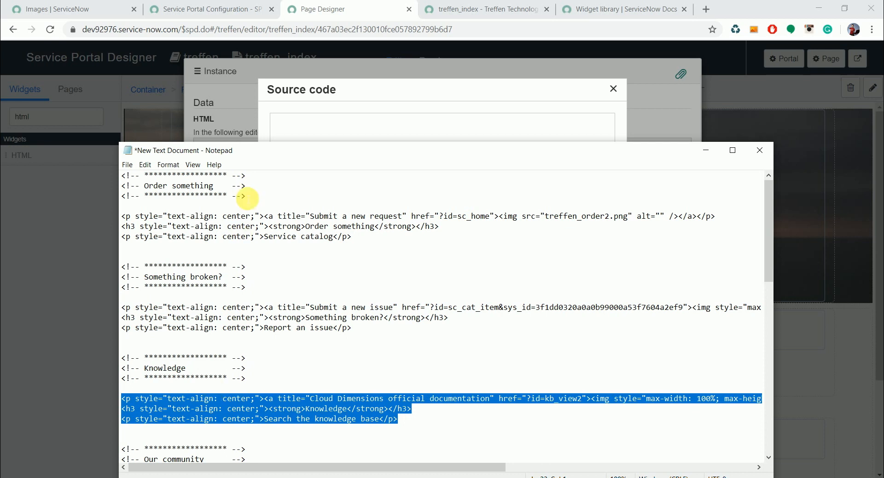
left_click(396, 137)
type("<p style=\"text-align: center;\"><a title=\"Cloud Dimensions official documentation\" href=\"?id=kb_view2\"><img style=\"max-width: 100%; max-height: 480px;\" src=\"treffen_knowledge.png\" alt=\"\" /></a></p> <h3 style=\"text-align: center;\"><strong>Knowledge</strong></h3> <p style=\"text-align: center;\">Search the knowledge base</p>")
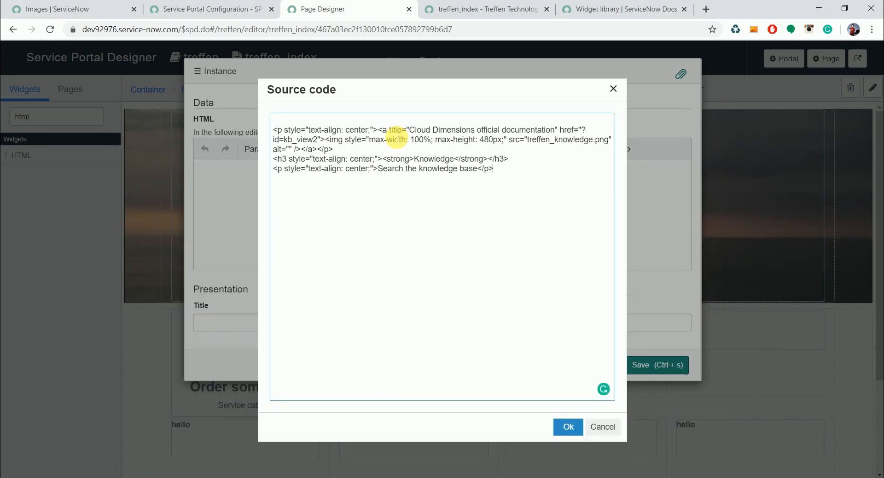
left_click(568, 426)
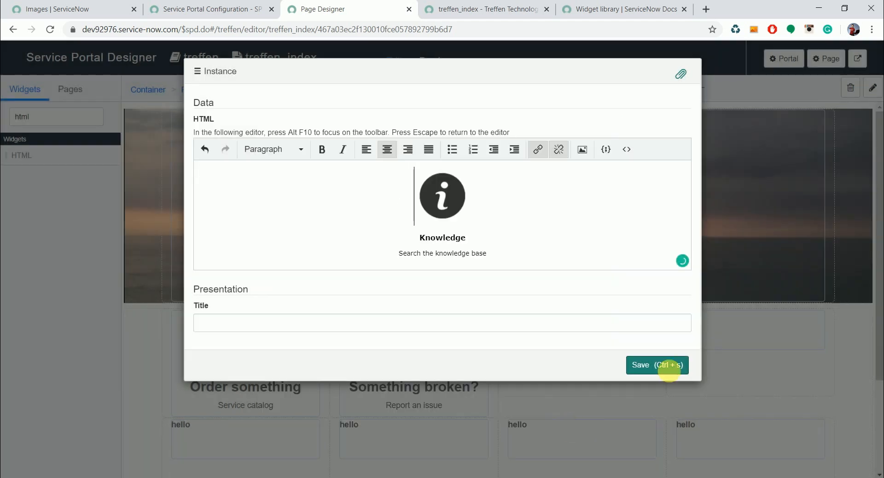
left_click(673, 366)
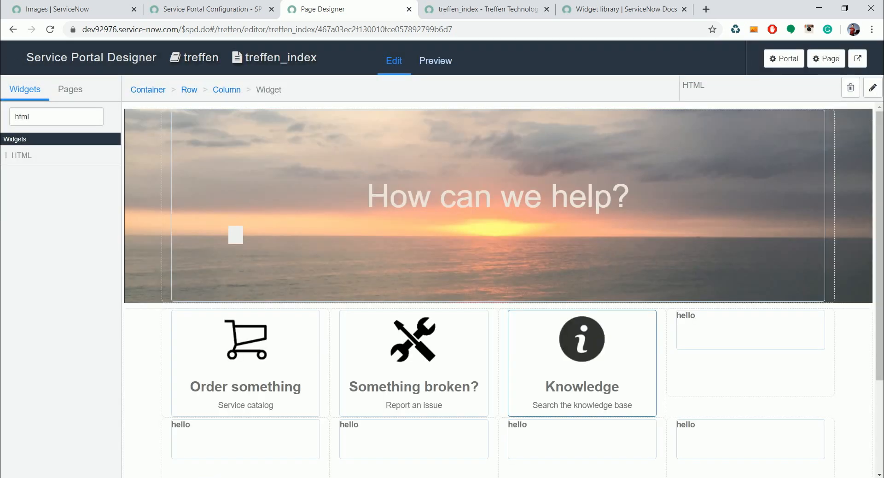
- Copy the "Our community" HTML block from Notepad into the source code of the first row's fourth HTML widget and save it
left_click(258, 458)
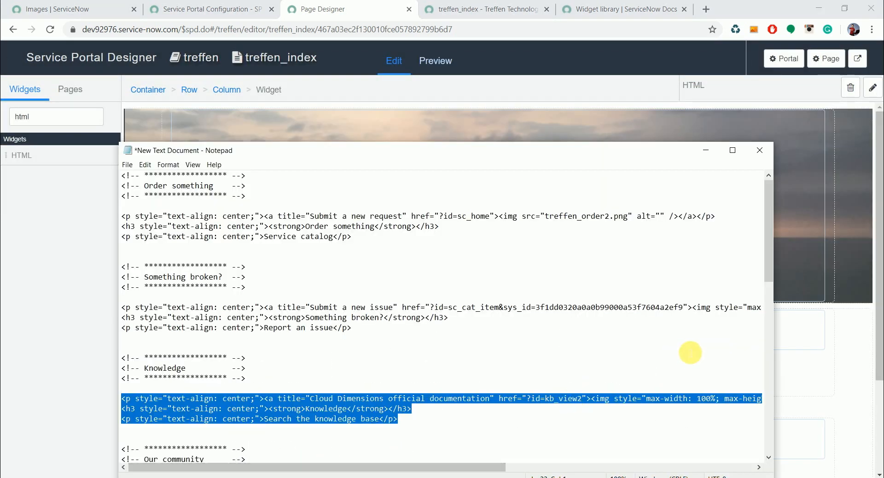
scroll(755, 267, "down", 4)
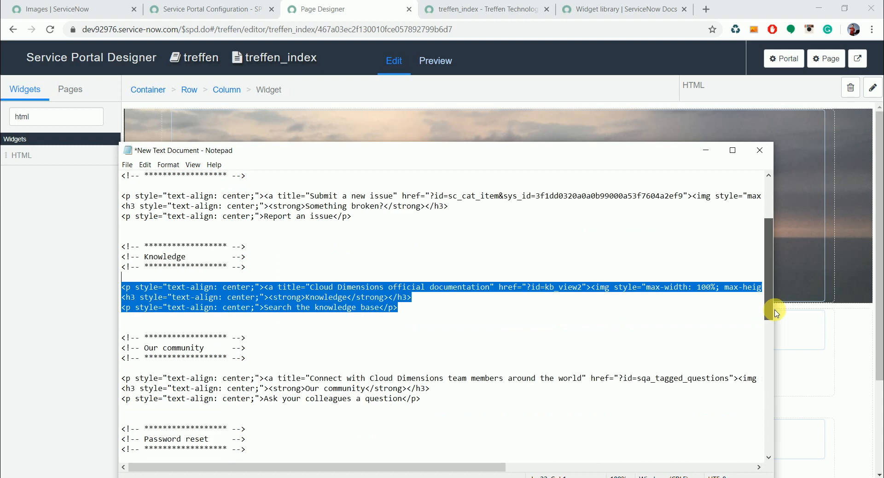
left_click_drag(420, 399, 246, 358)
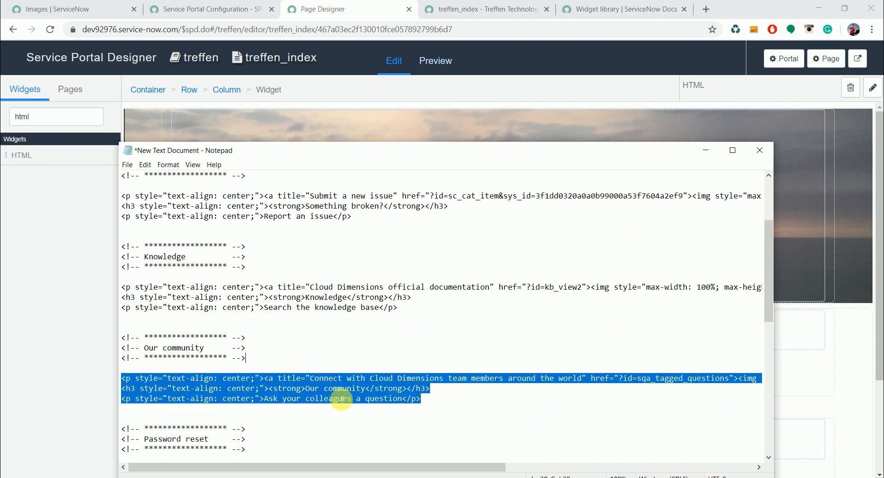
left_click(829, 326)
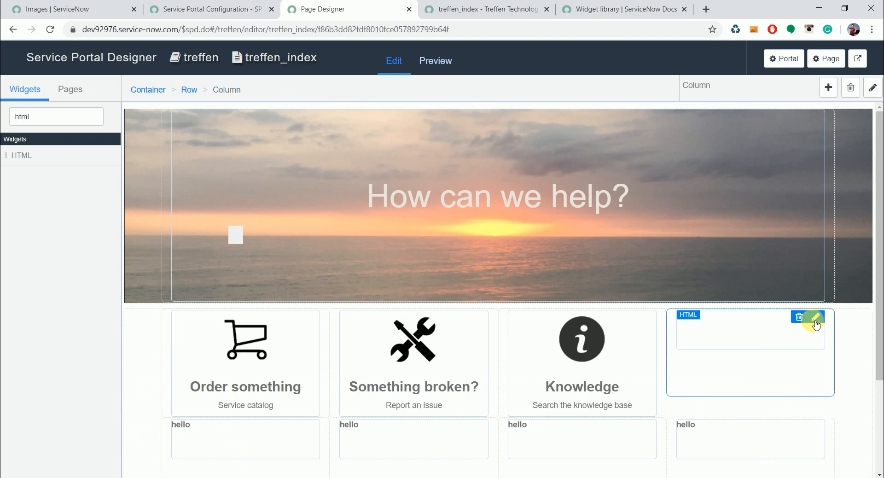
double_click(729, 321)
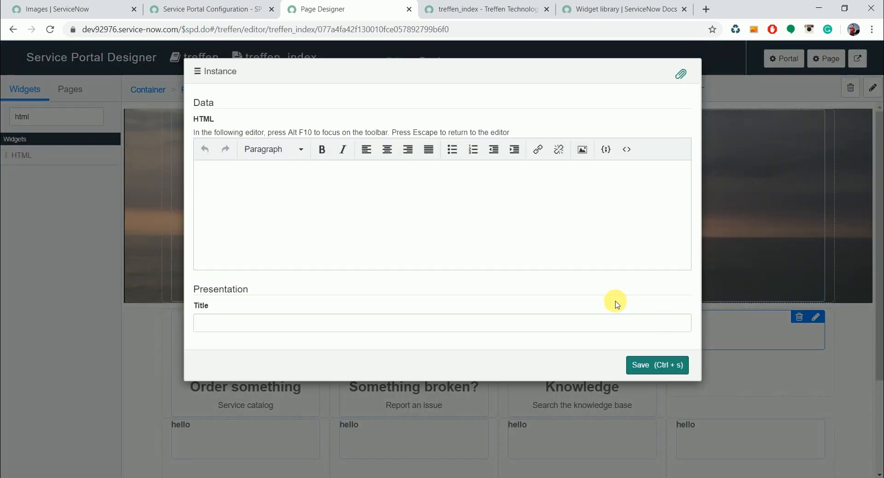
left_click(631, 157)
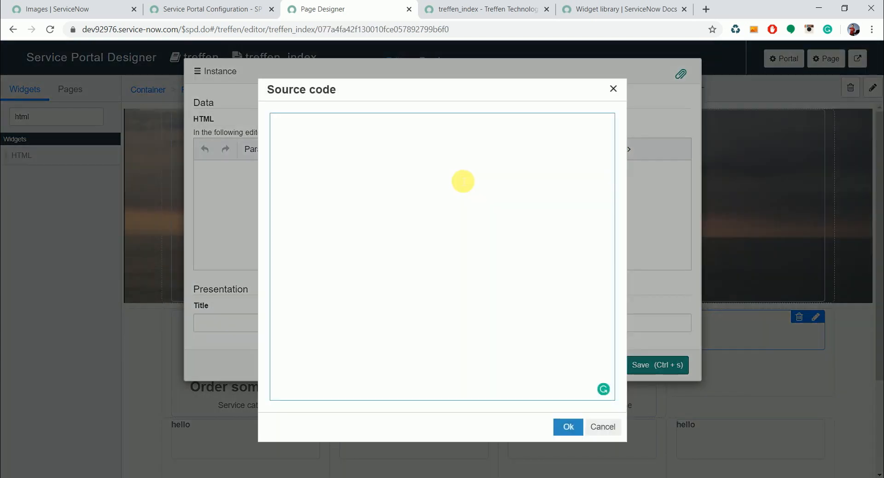
type("<p style=\"text-align: center;\"><a title=\"Connect with Cloud Dimensions team members around the world\" href=\"?id=sqa_tagged_questions\"><img style=\"max-width: 100%; max-height: 480px;\" src=\"treffen_ourcommunity.png\" alt=\"\" /></a></p> <h3 style=\"text-align: center;\"><strong>Our community</strong></h3> <p style=\"text-align: center;\">Ask your colleagues a question</p>")
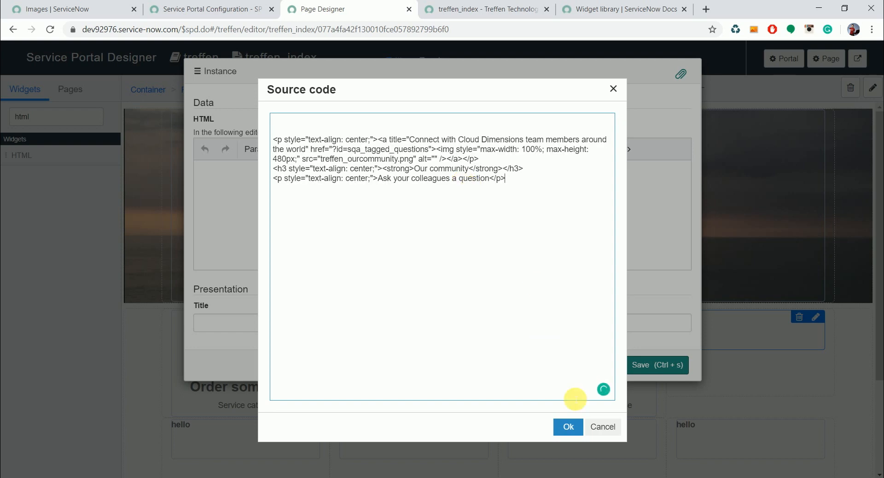
left_click(567, 433)
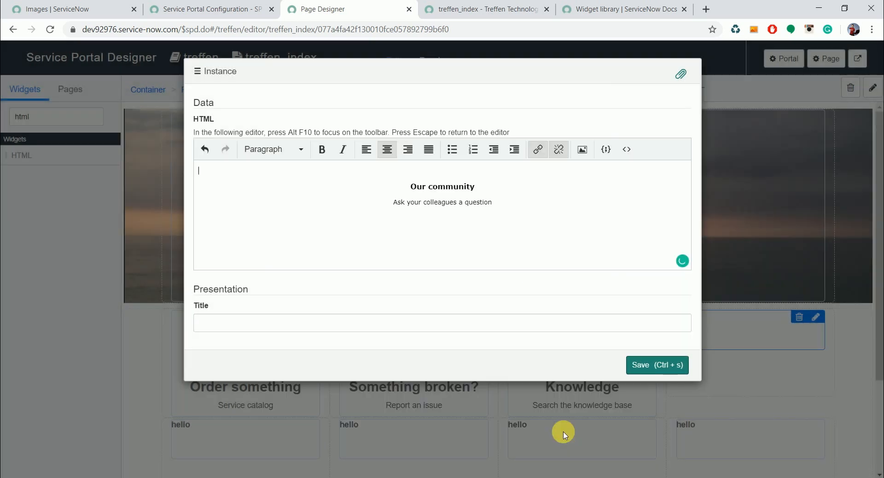
left_click(649, 373)
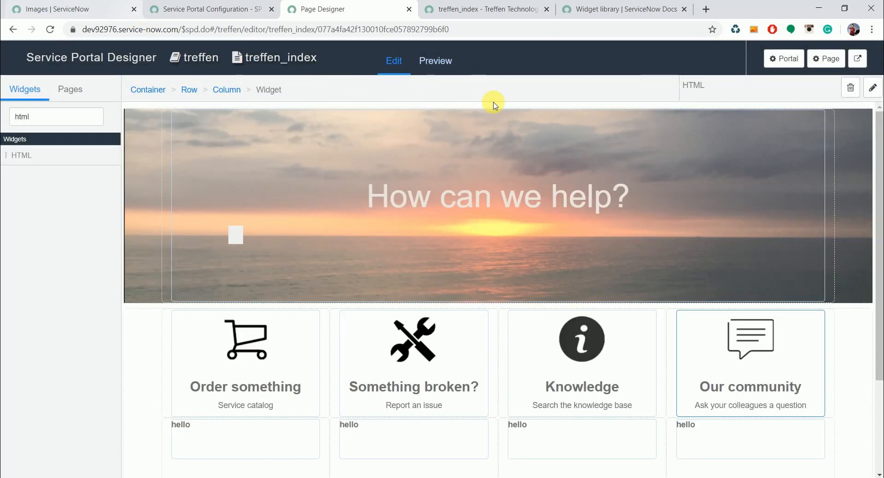
- Copy the "Password reset" HTML block from Notepad into the source code of the second row's first HTML widget and save it
left_click(874, 270)
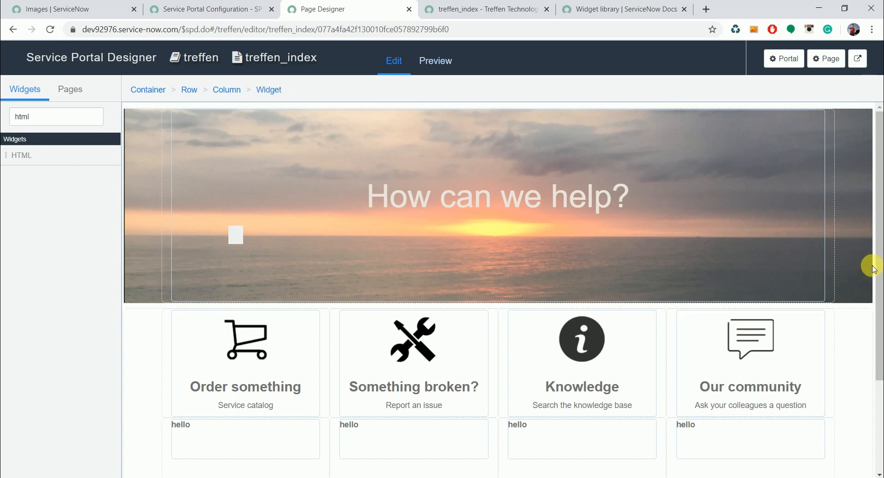
left_click_drag(875, 269, 875, 382)
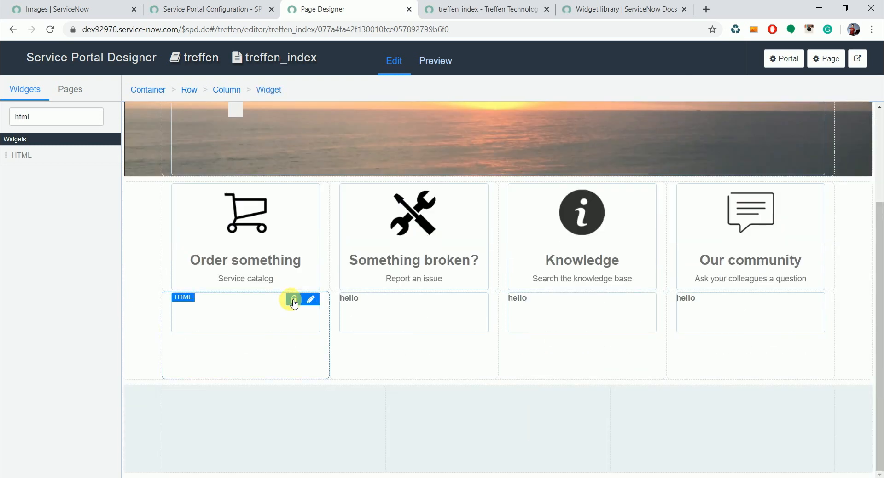
left_click(311, 299)
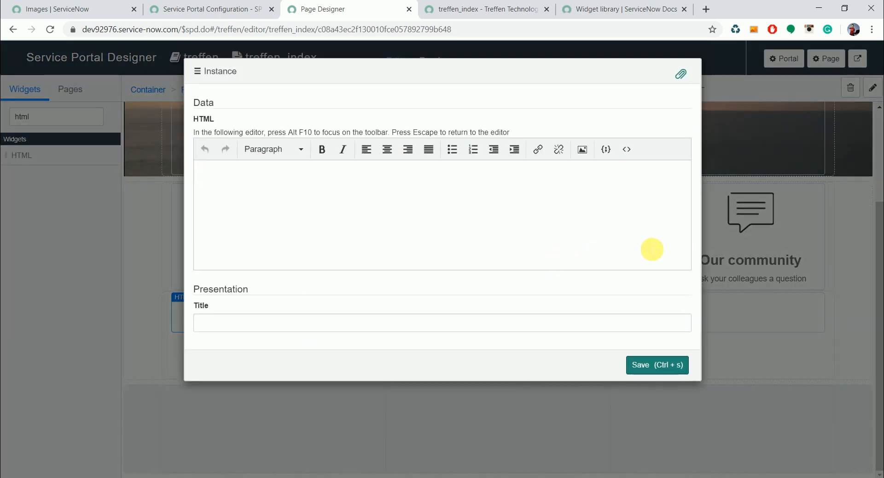
left_click(626, 149)
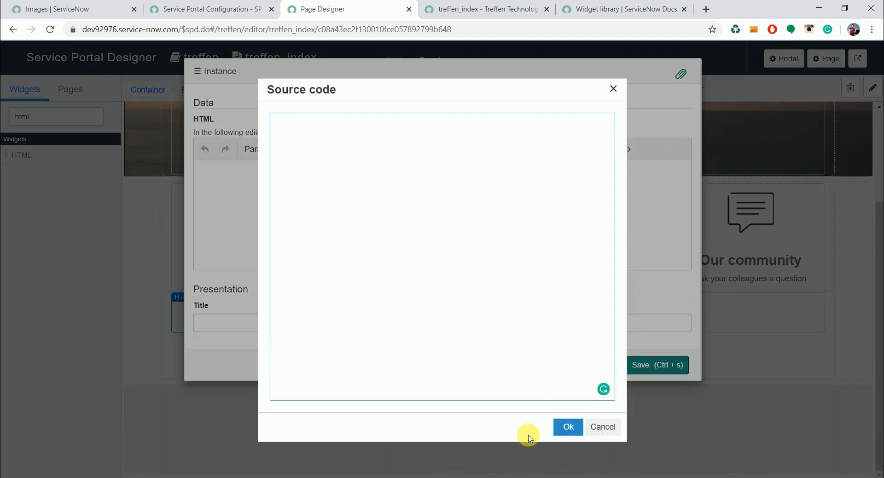
left_click(269, 477)
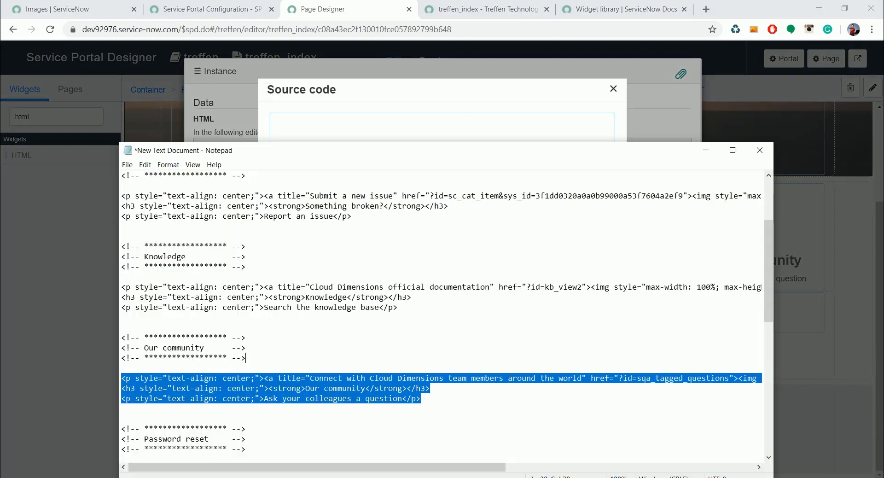
left_click_drag(768, 299, 786, 357)
left_click_drag(477, 325, 363, 286)
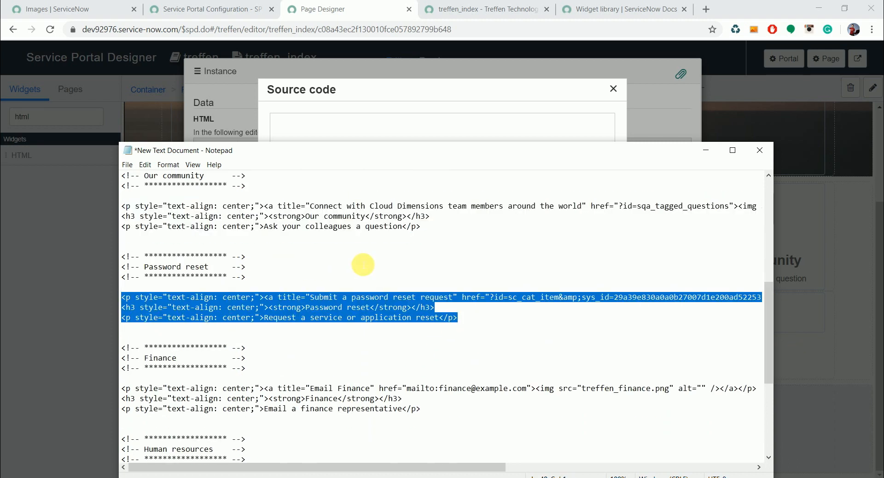
left_click(355, 124)
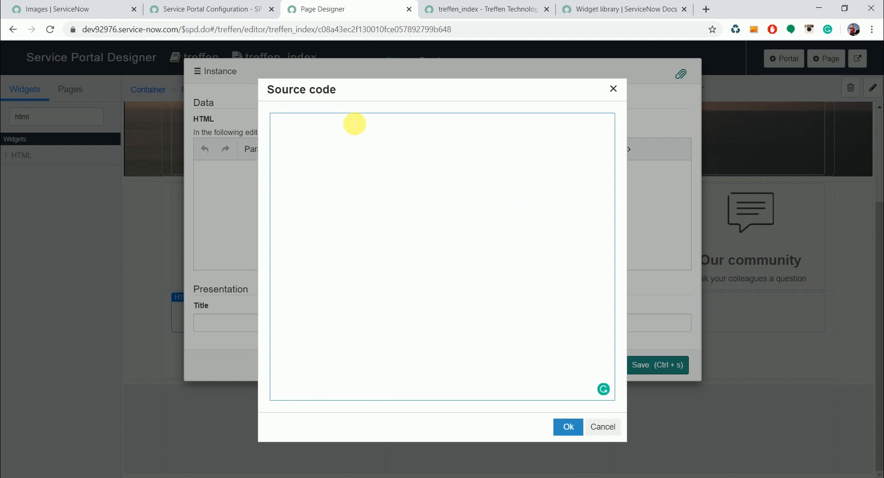
key("ctrl+v")
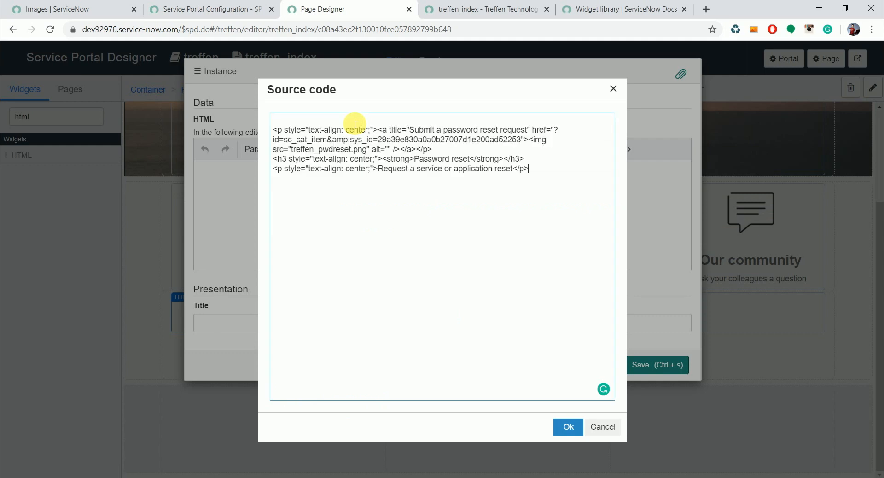
left_click(569, 427)
left_click(661, 369)
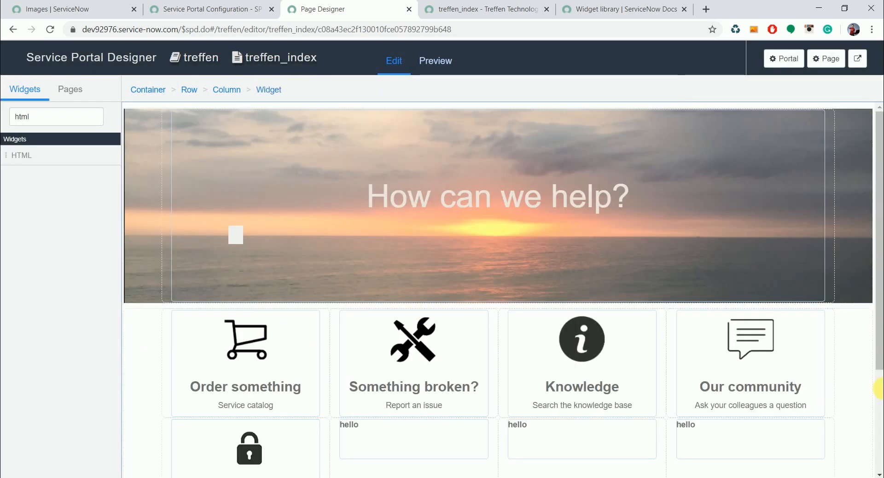
- Copy the "Finance" HTML block from Notepad into the source code of the second row's second HTML widget and save it
left_click_drag(874, 327, 880, 442)
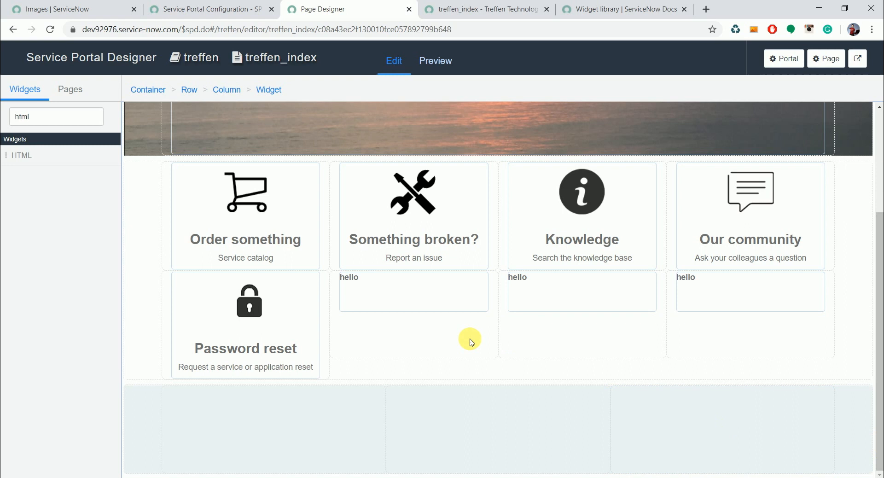
left_click(483, 282)
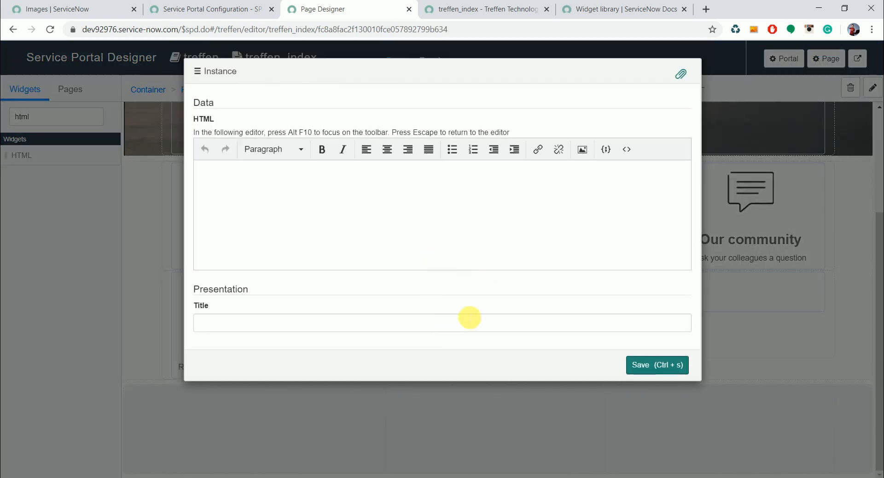
left_click(625, 149)
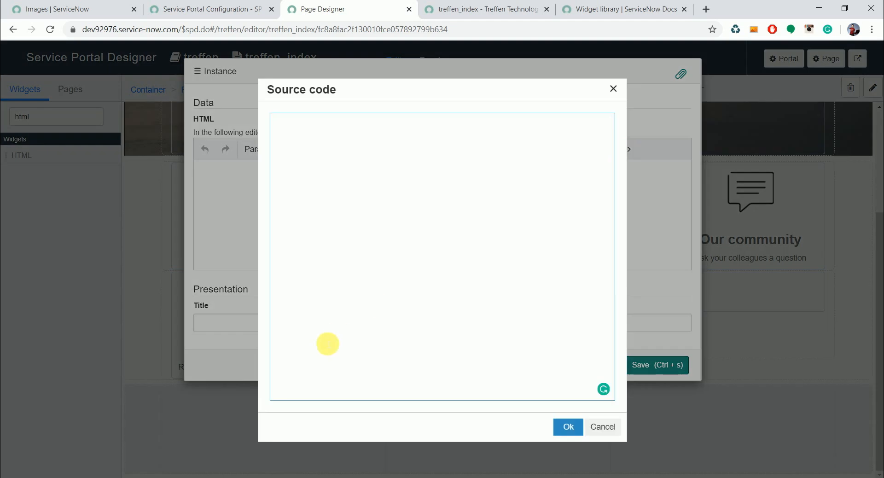
key("alt+Tab")
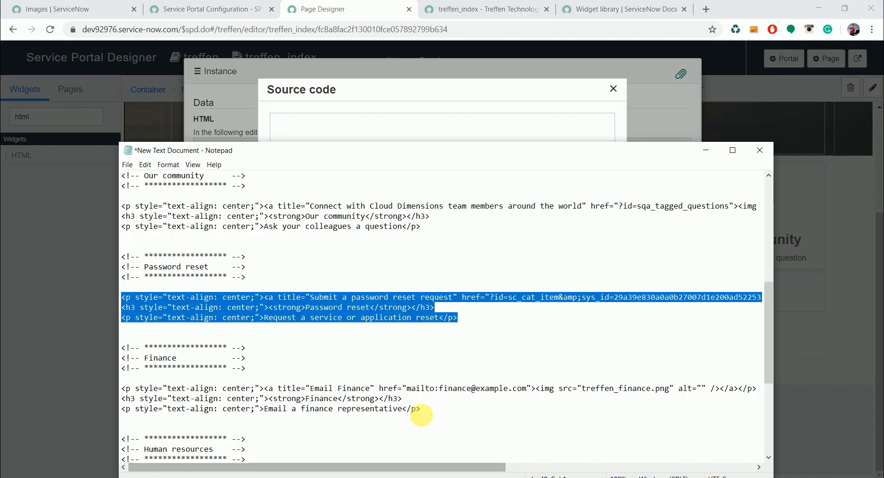
left_click_drag(421, 409, 288, 382)
key("ctrl+c")
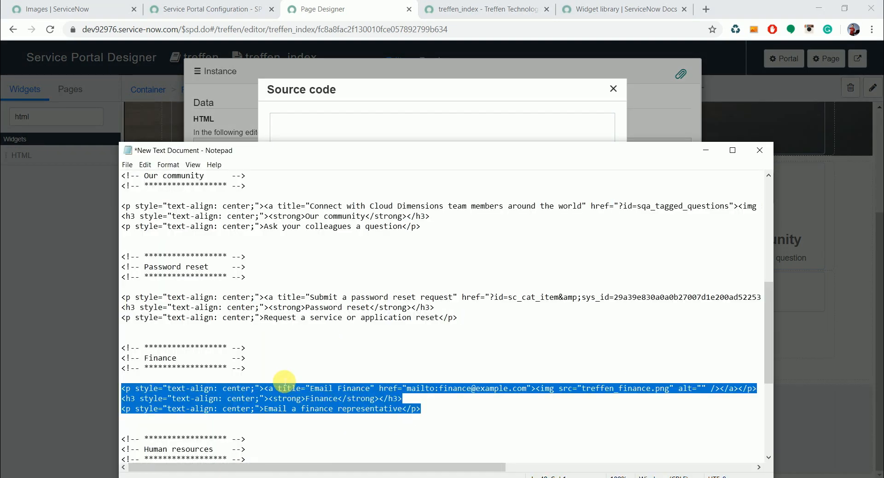
left_click(381, 129)
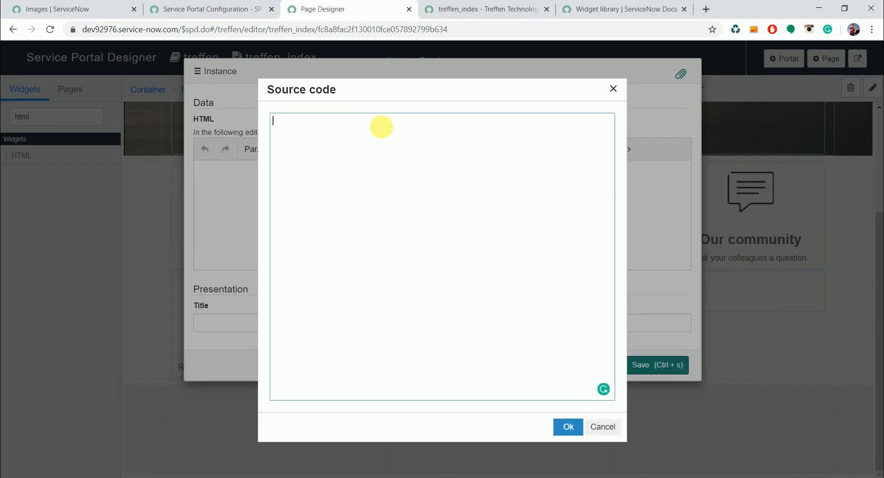
key("ctrl+v")
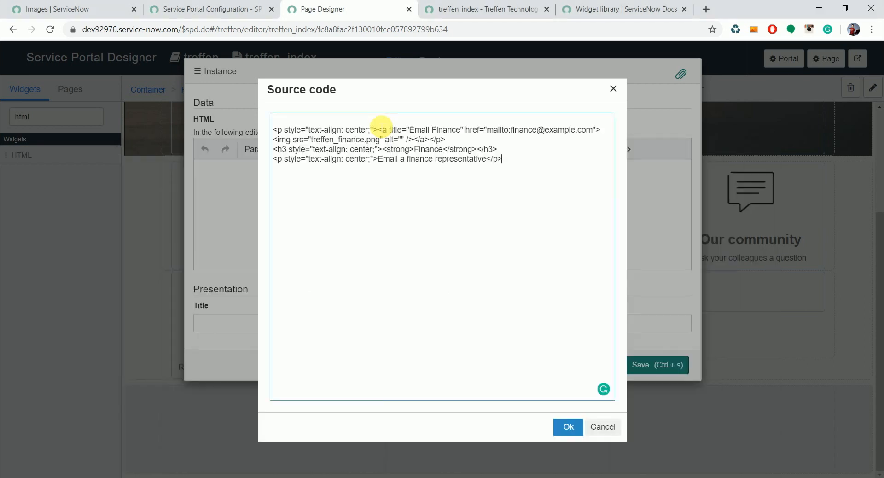
left_click(560, 424)
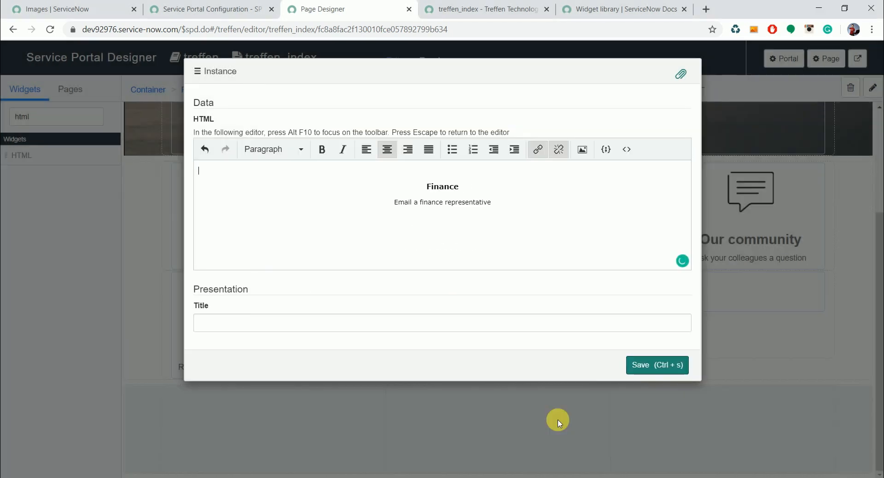
left_click(662, 368)
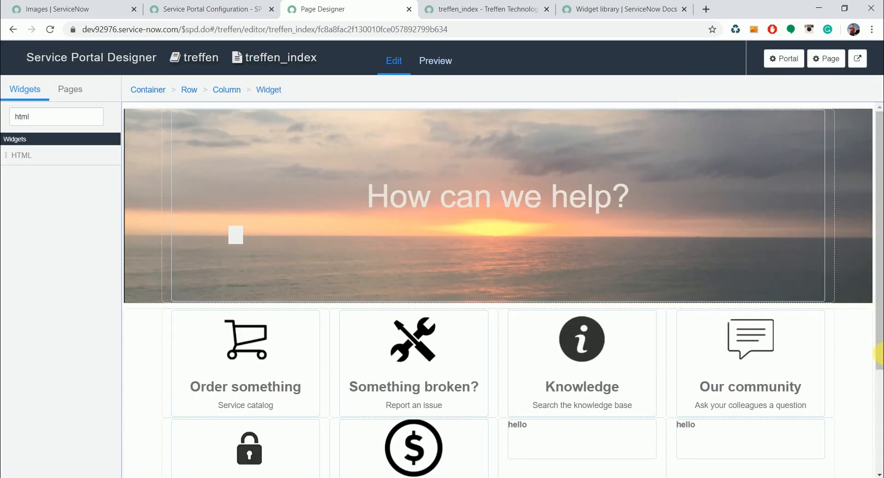
- Copy the "Human resources" HTML block from Notepad into the editor body of the second row's third HTML widget and save it
left_click_drag(878, 303, 870, 375)
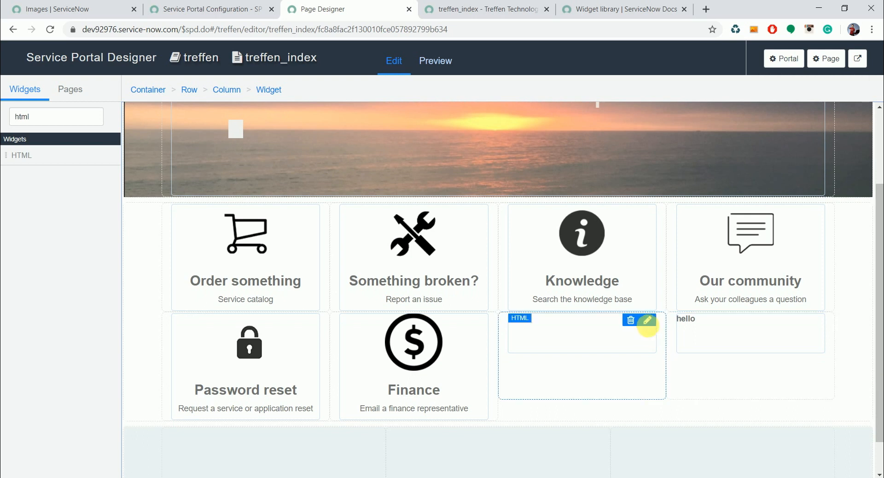
left_click(650, 325)
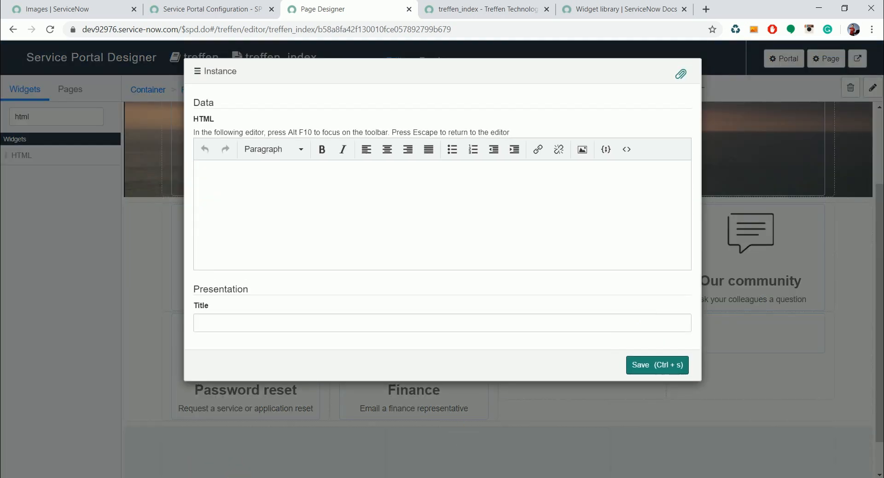
left_click(243, 477)
left_click_drag(372, 358, 332, 327)
key("ctrl+c")
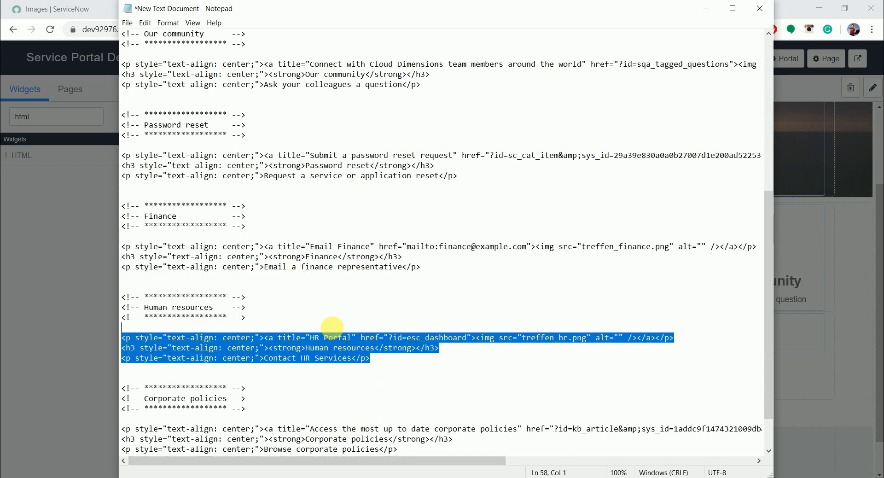
left_click(868, 271)
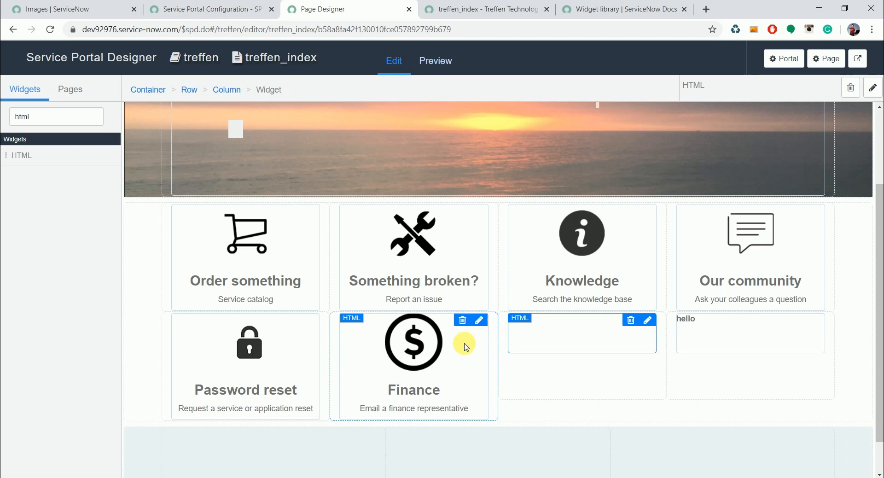
left_click(649, 320)
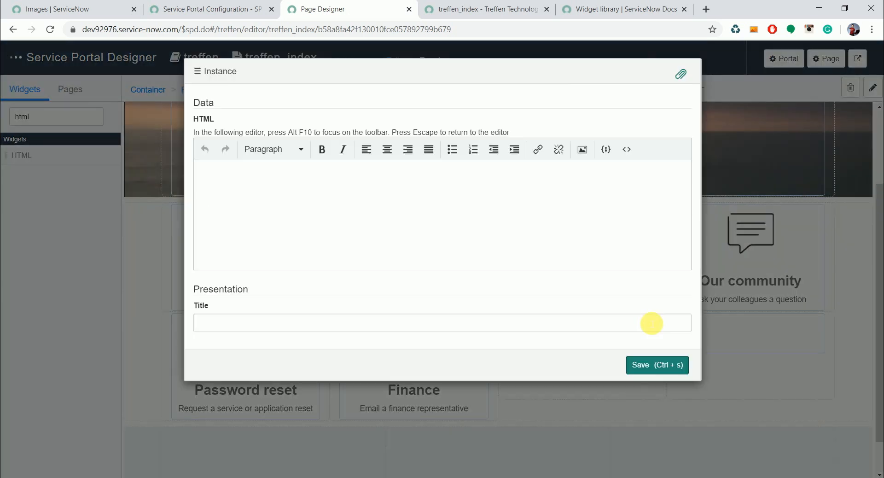
key("ctrl+v")
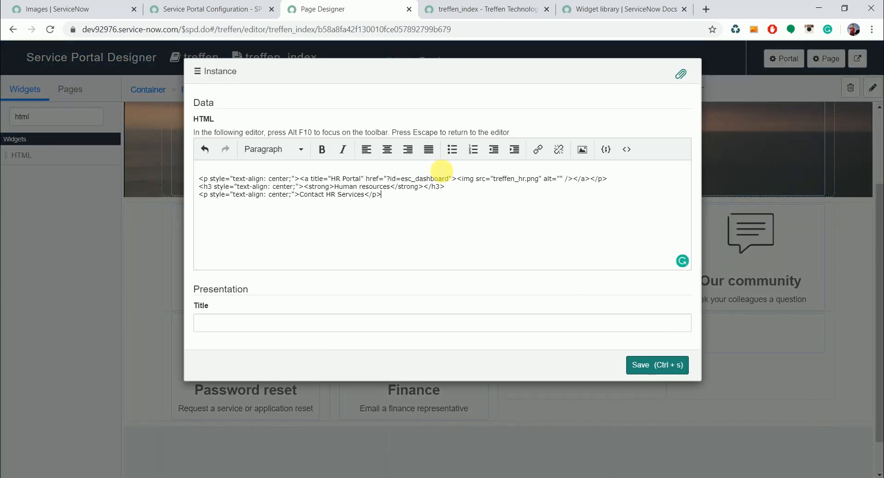
left_click(652, 366)
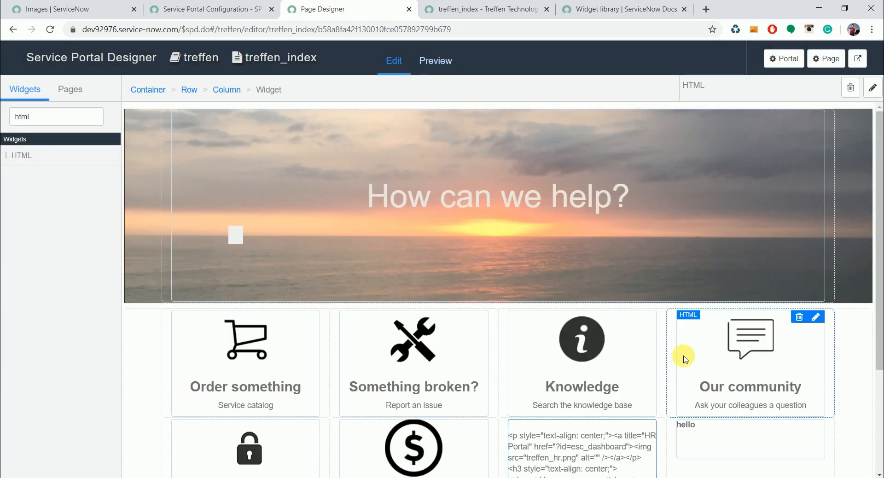
- Move the "Human resources" HTML from the third second-row widget's editor body into its source code and save the widget
mouse_move(645, 430)
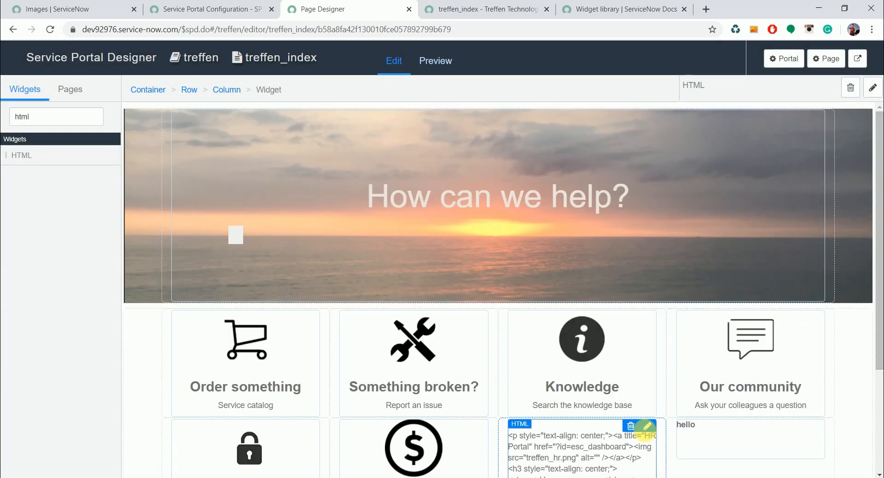
left_click(648, 426)
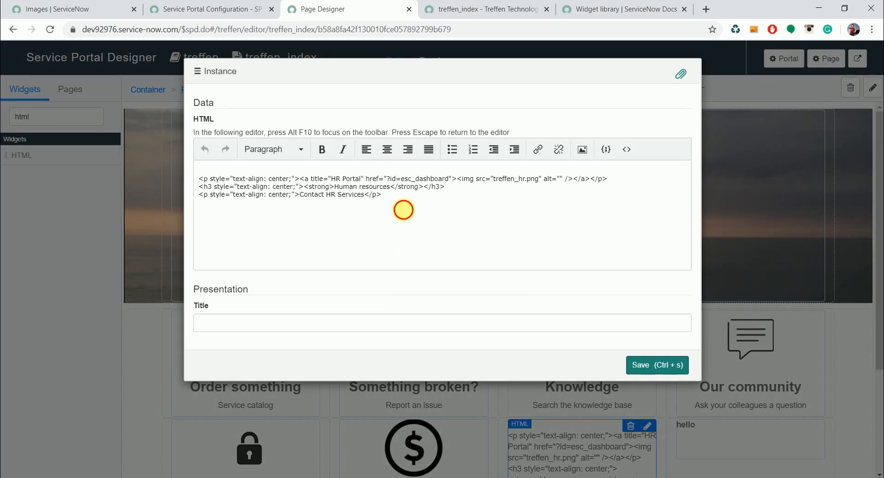
left_click_drag(349, 188, 205, 152)
key("ctrl+a")
key("ctrl+c")
key("Delete")
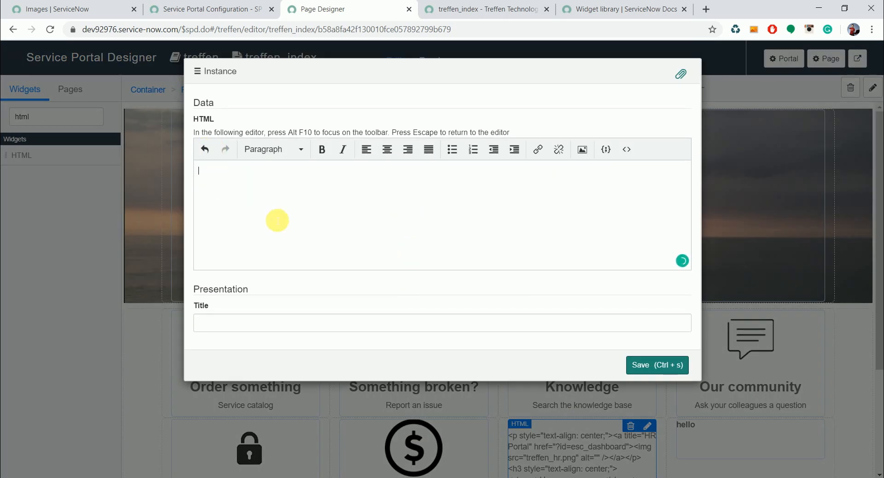
left_click(626, 149)
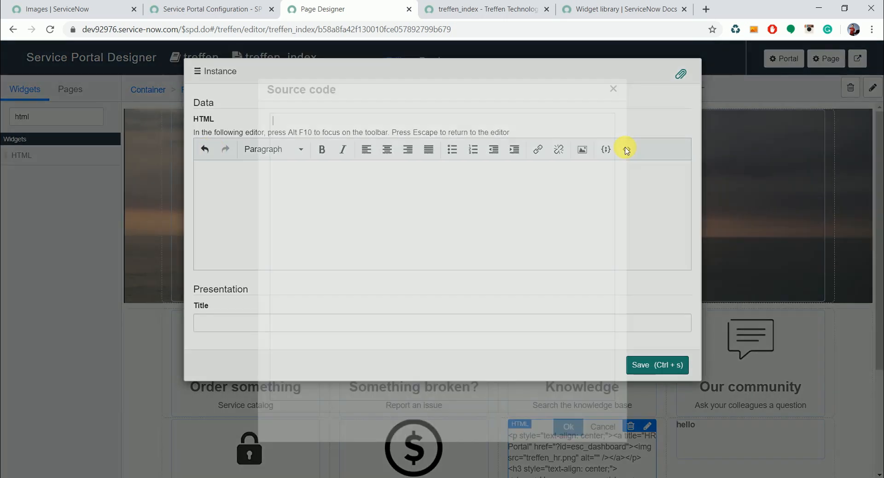
key("ctrl+v")
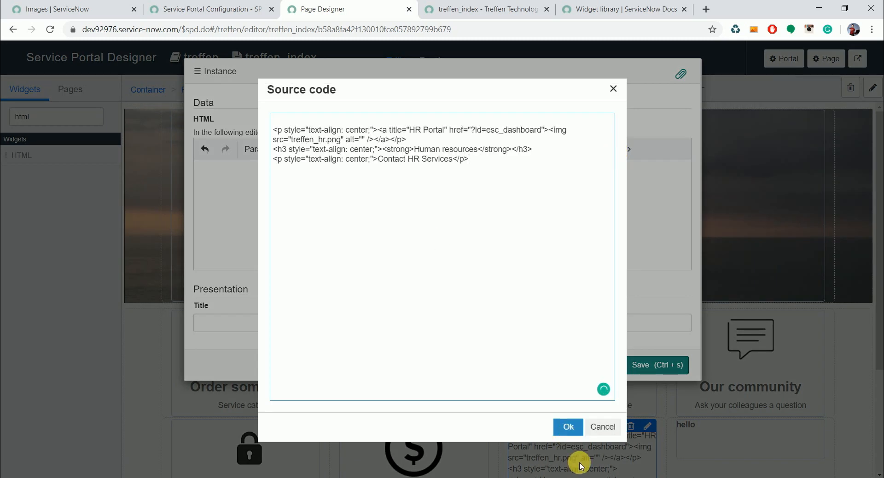
left_click(570, 427)
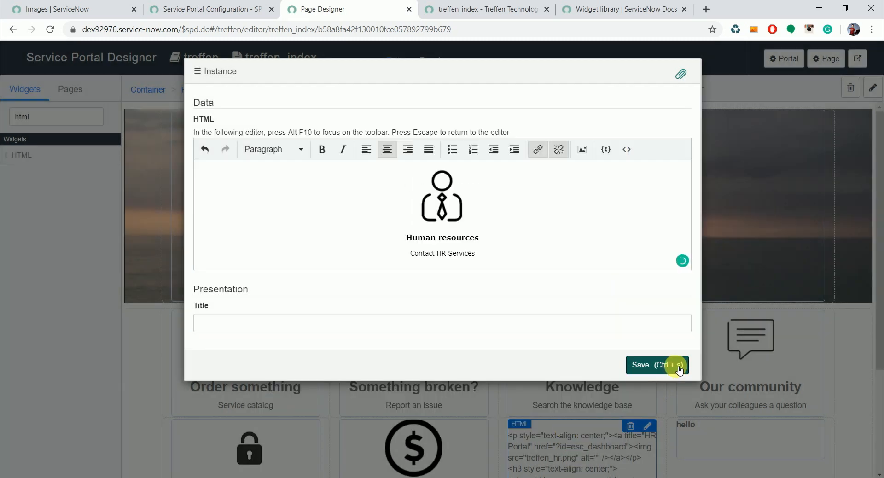
left_click(649, 362)
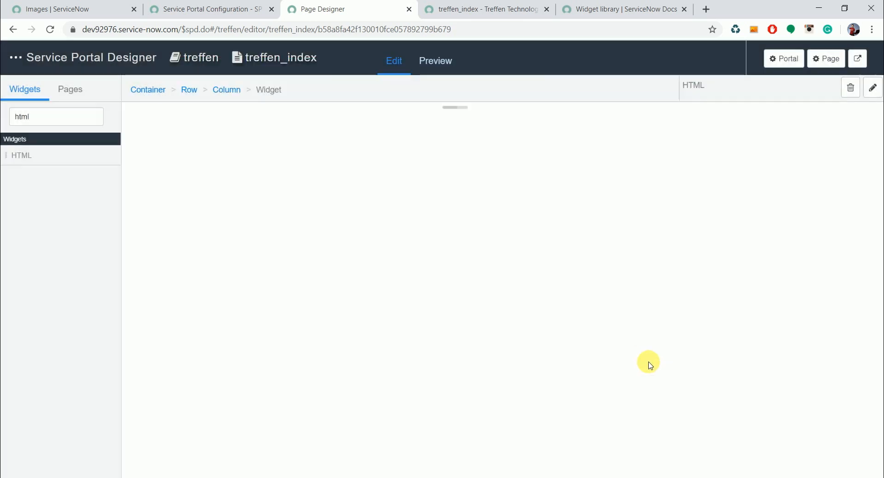
- Copy the "Corporate policies" HTML block from Notepad into the source code of the second row's fourth HTML widget and save it
left_click_drag(878, 289, 879, 350)
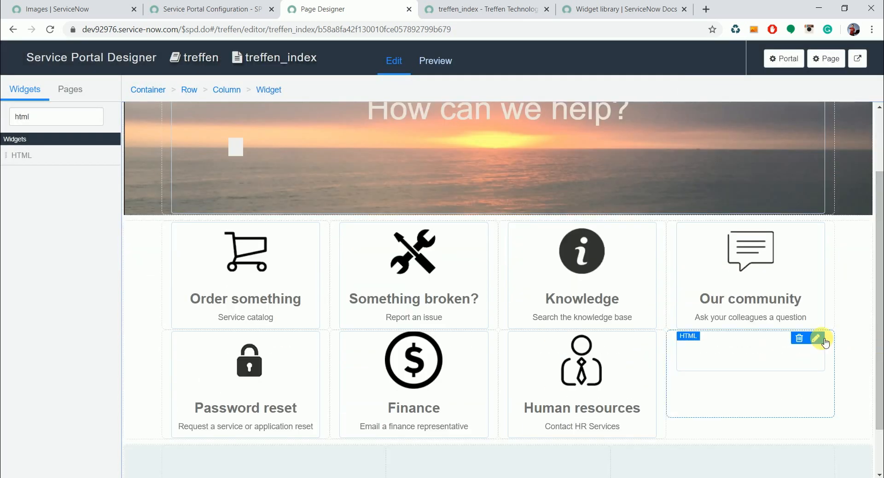
left_click(817, 340)
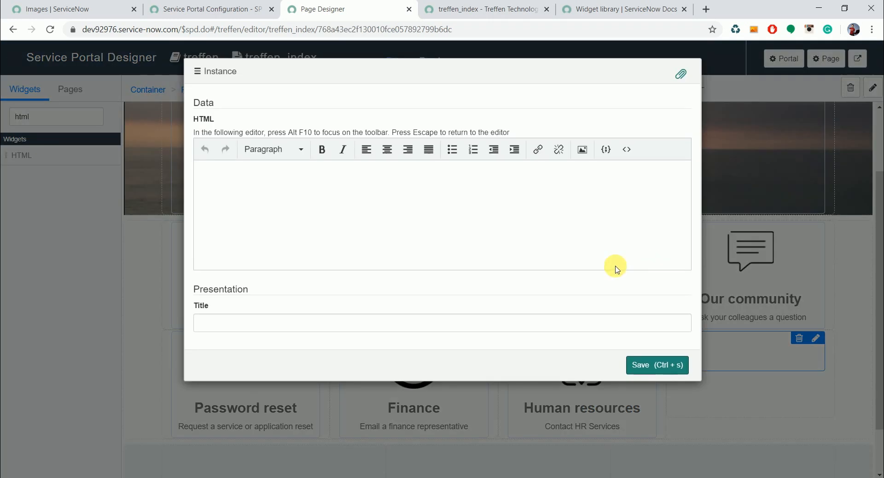
left_click(625, 149)
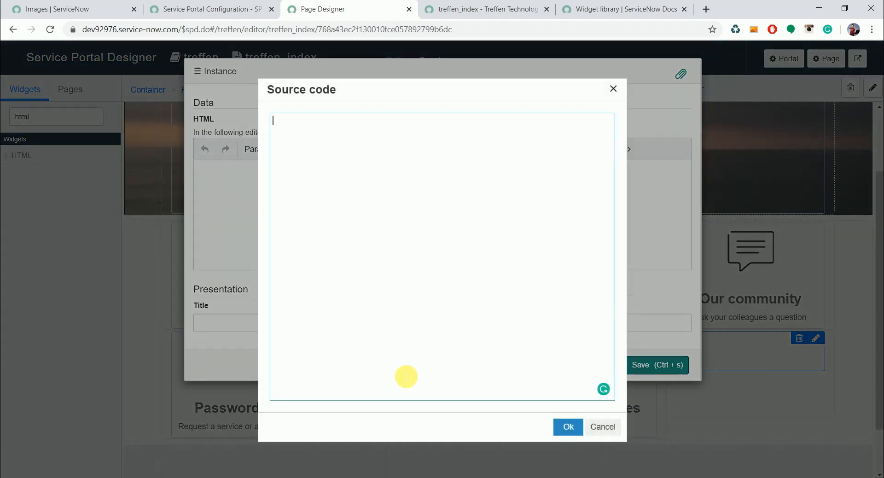
left_click(248, 477)
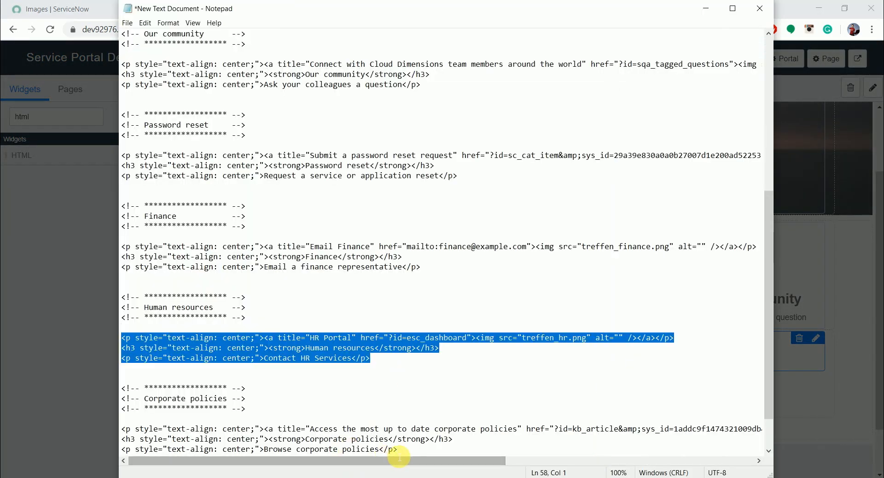
left_click_drag(404, 453, 358, 417)
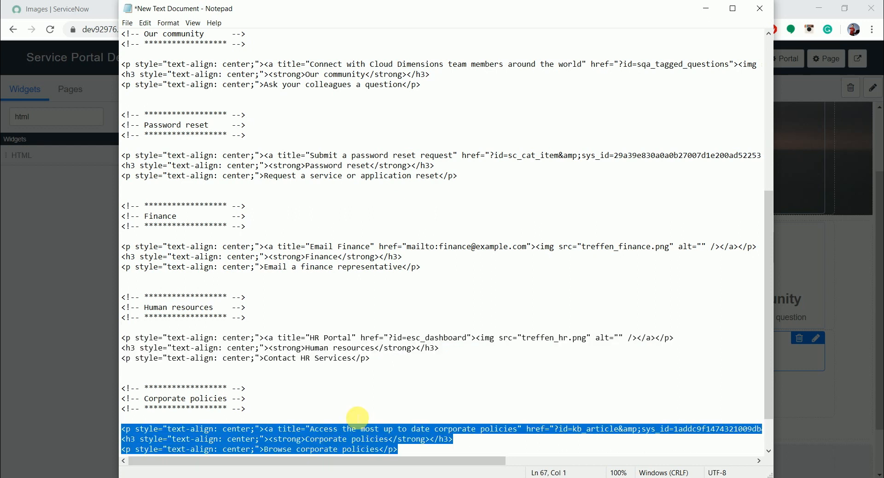
left_click(848, 315)
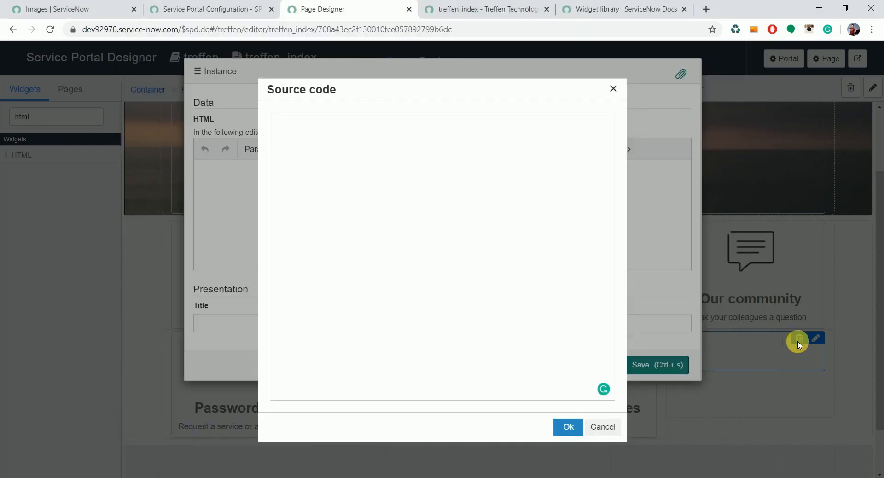
left_click(505, 276)
key("ctrl+v")
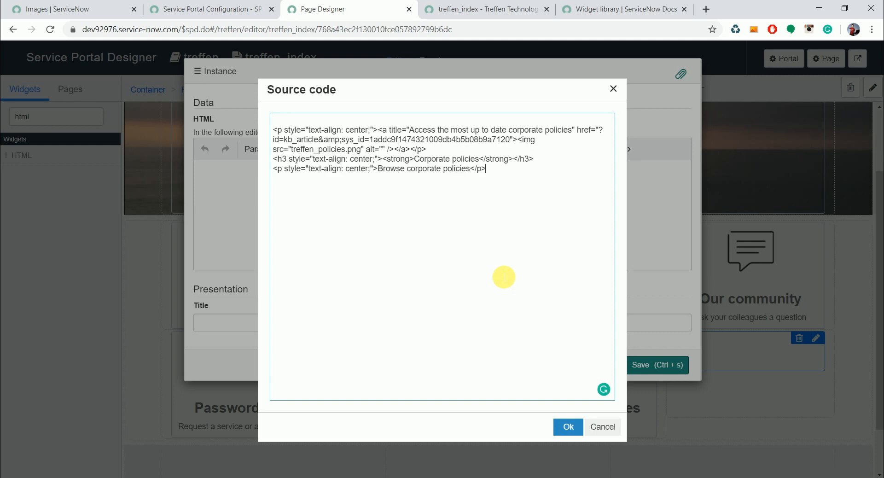
left_click(568, 427)
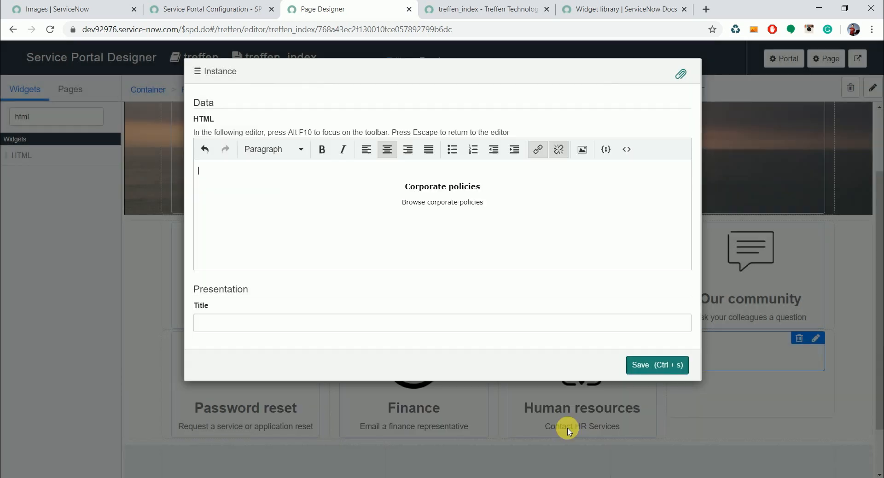
left_click(634, 369)
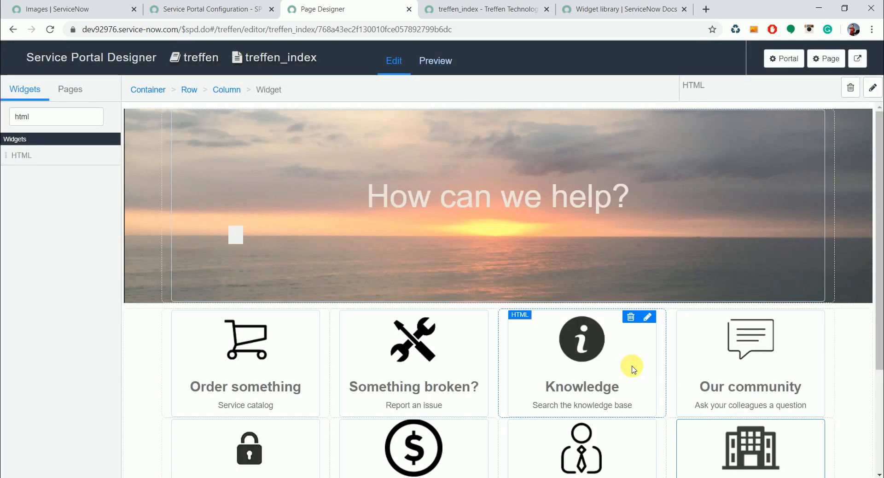
- Reload the live treffen_index portal page and review both rows of icon links under the search banner
left_click(507, 10)
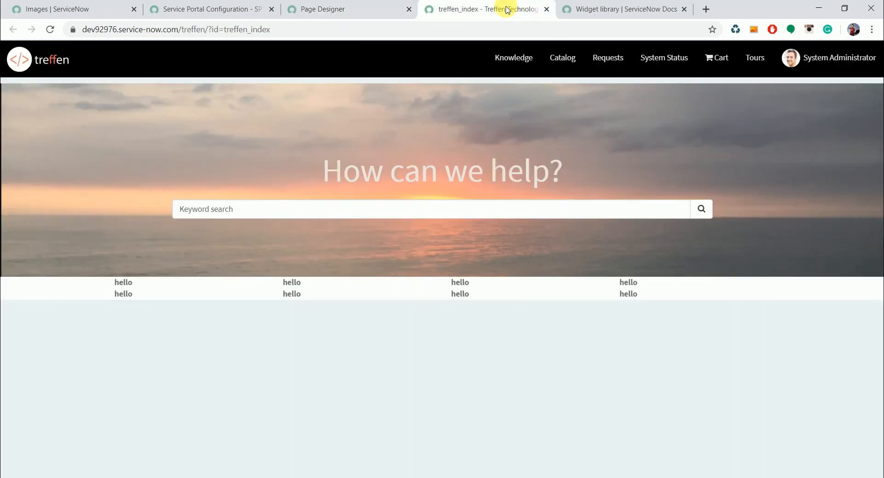
left_click(434, 33)
key("Return")
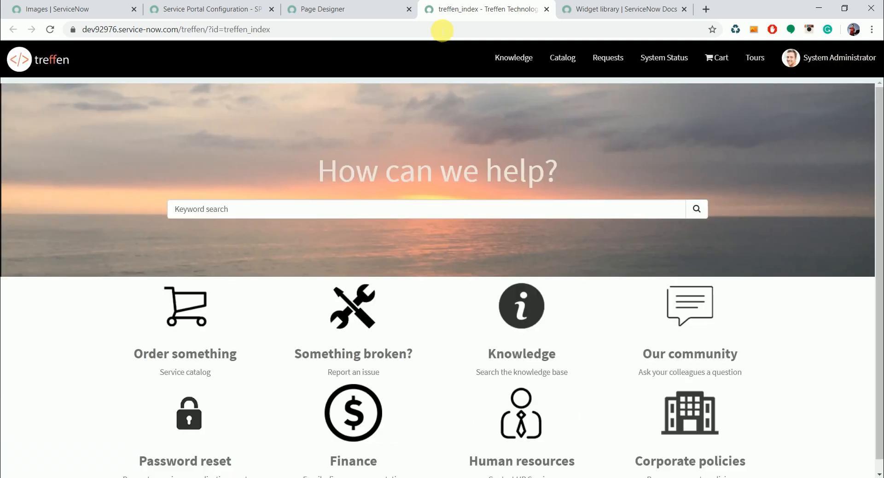
scroll(879, 208, "down", 1)
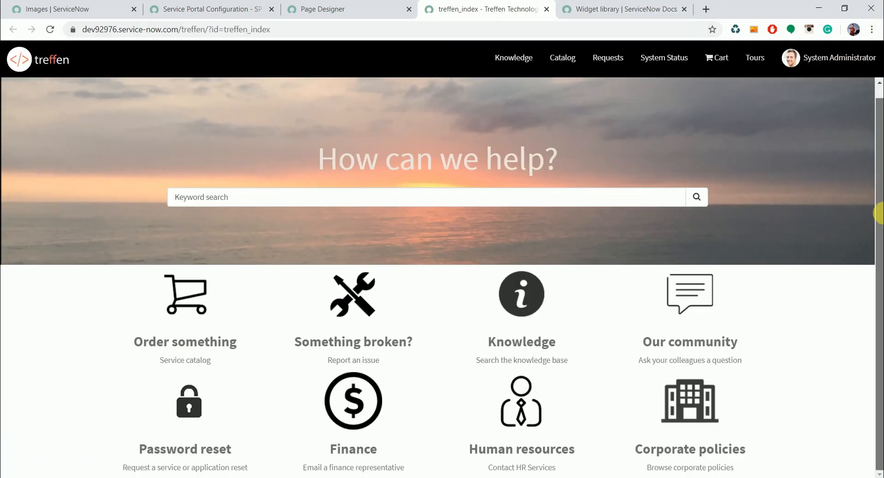
scroll(829, 142, "up", 1)
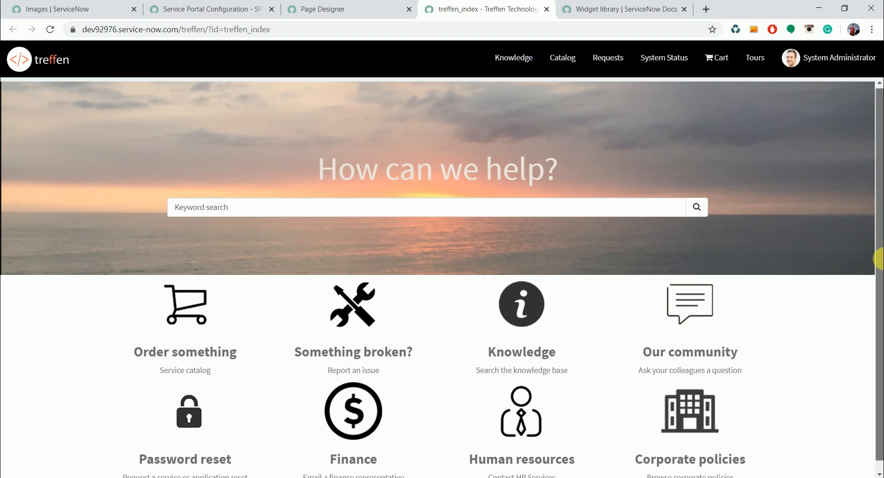
scroll(880, 256, "down", 1)
- Back in the Page Designer, filter the widgets by "approval" and place the Approvals widget in the bottom row's first column
left_click(364, 8)
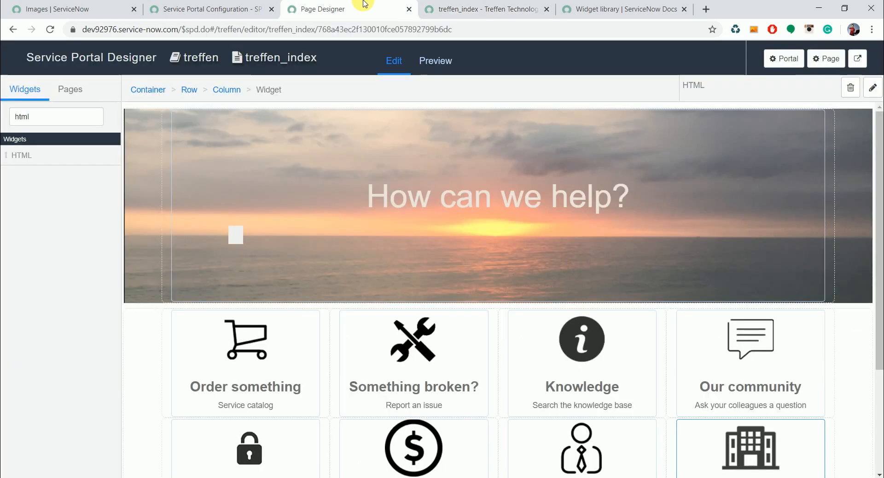
scroll(880, 201, "down", 3)
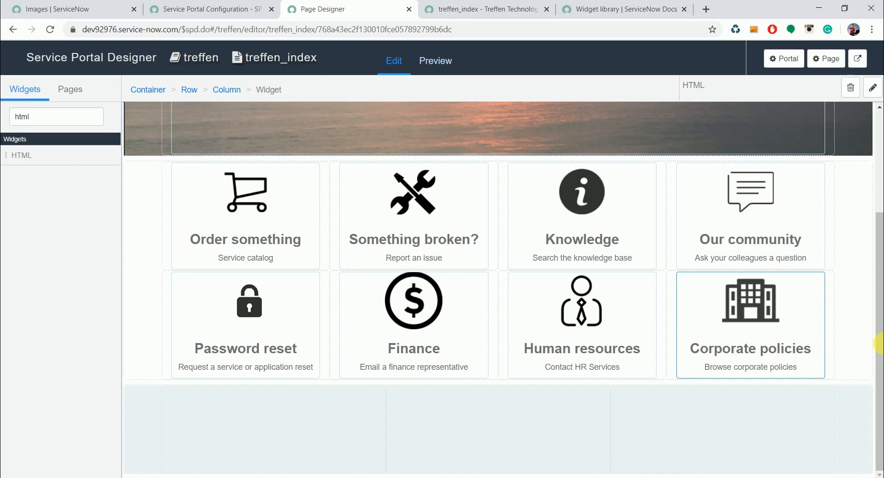
left_click(54, 123)
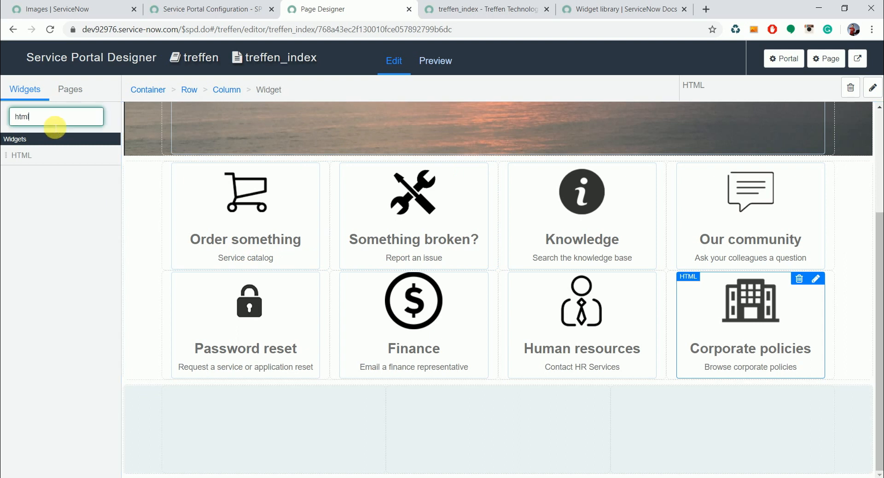
key("BackSpace")
key("BackSpace")
key("BackSpace")
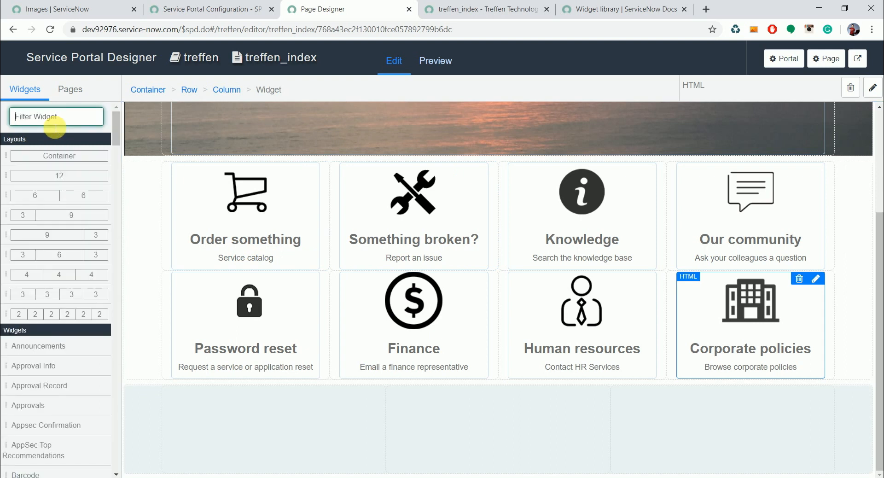
type("approv")
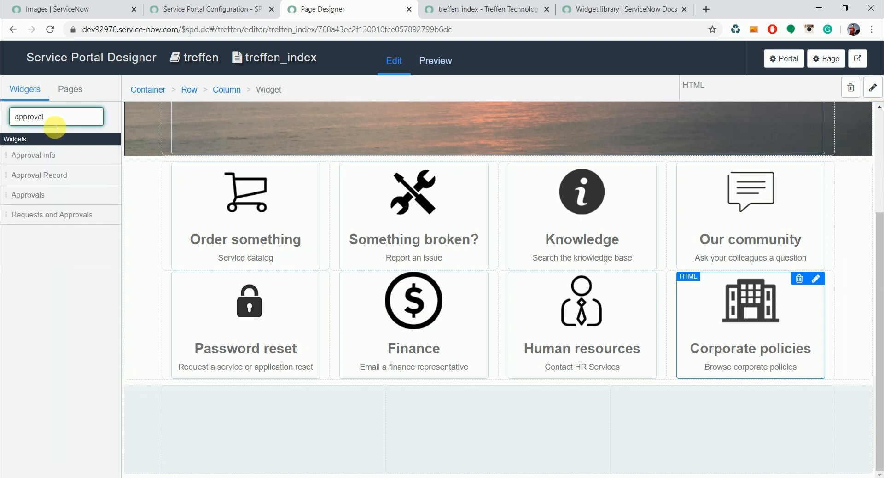
type("al")
scroll(879, 212, "up", 3)
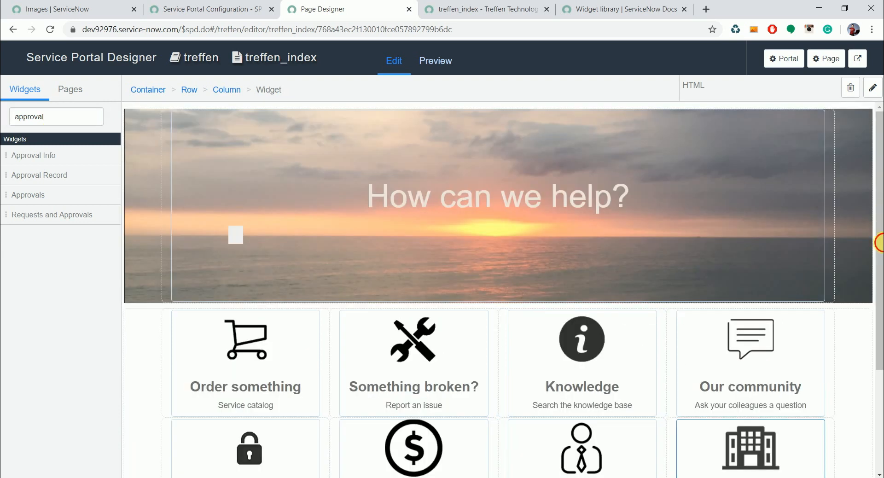
scroll(874, 292, "down", 3)
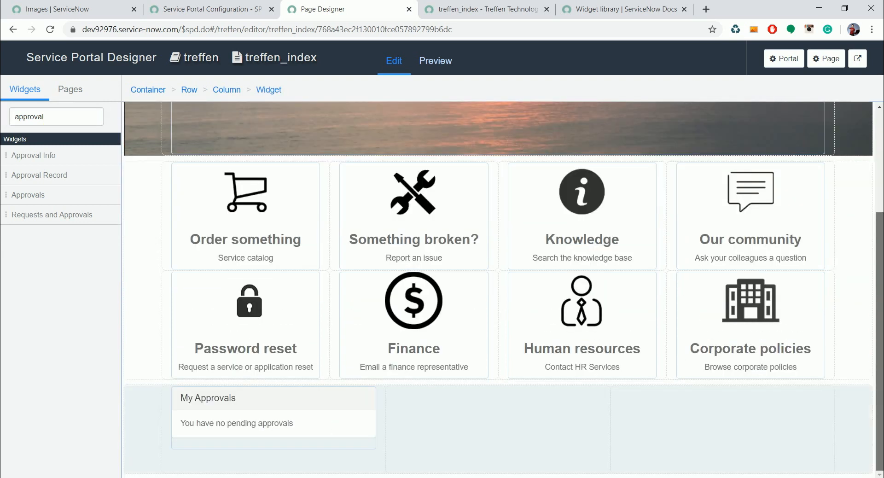
- Examine the Approvals widget's instance options and close them without changes
mouse_move(369, 390)
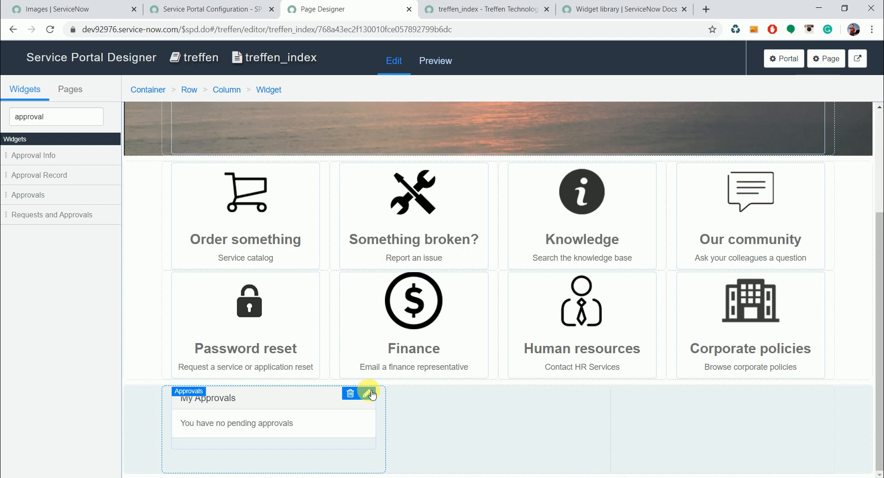
left_click(371, 394)
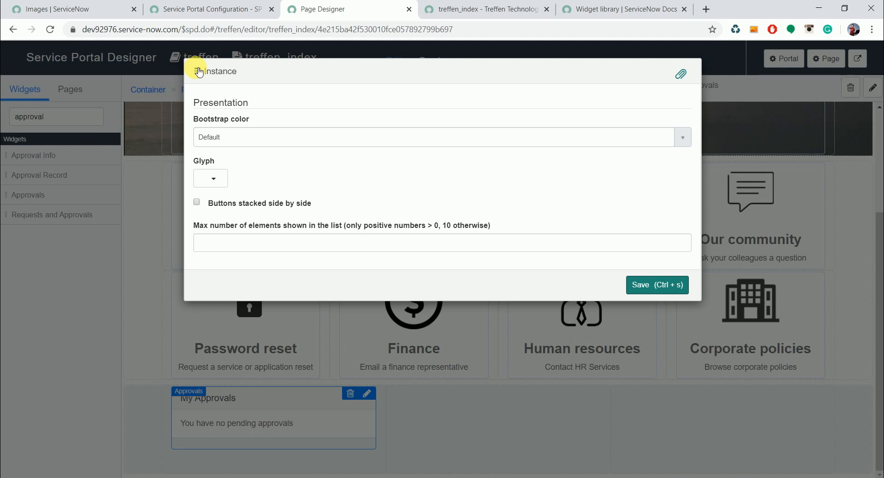
left_click(850, 453)
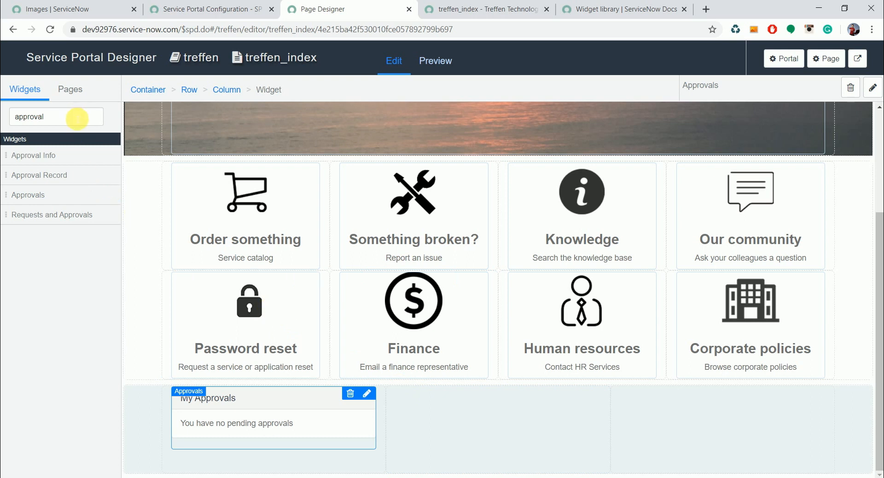
- Filter the widgets by "simple" and place a Simple List widget below the Approvals widget in the bottom row's first column
left_click(77, 119)
key("ctrl+a")
type("simp")
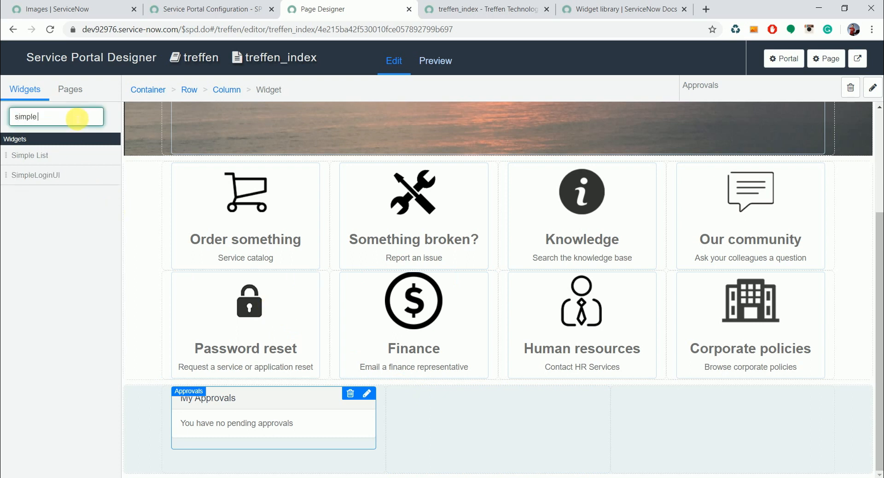
left_click_drag(51, 162, 461, 416)
left_click_drag(323, 474, 277, 466)
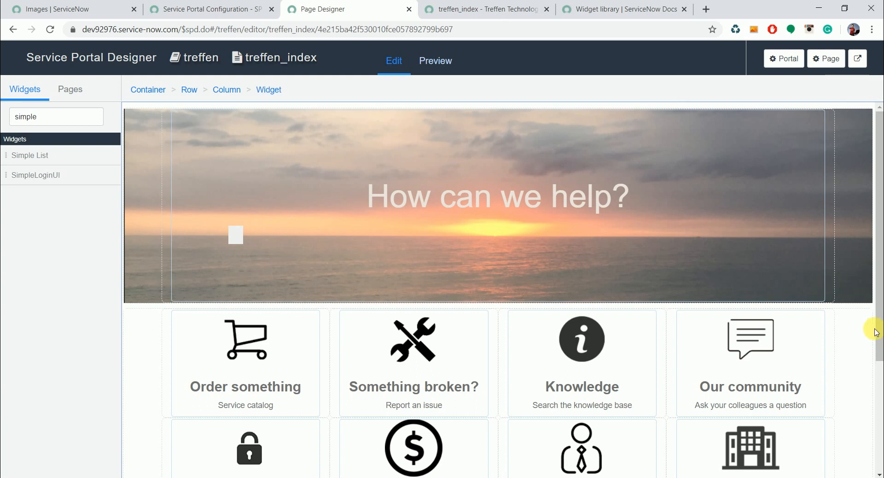
left_click_drag(877, 333, 879, 472)
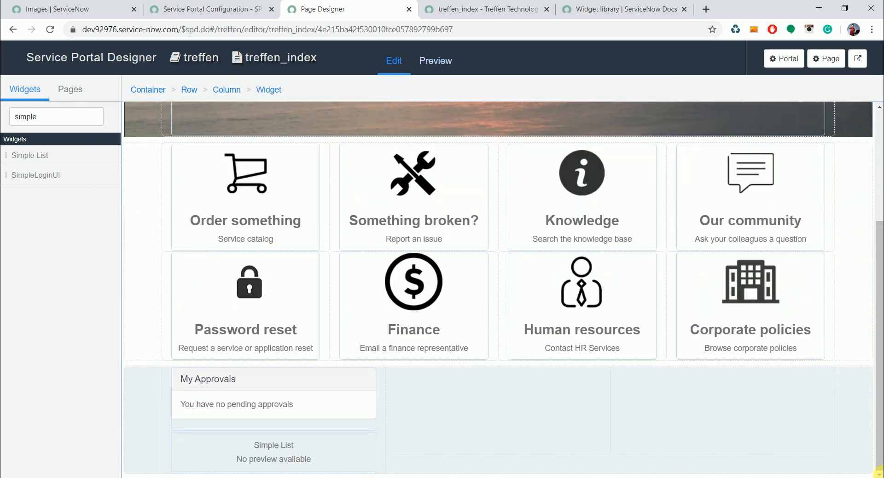
- Open the instance settings of the Simple List widget below My Approvals
left_click(369, 439)
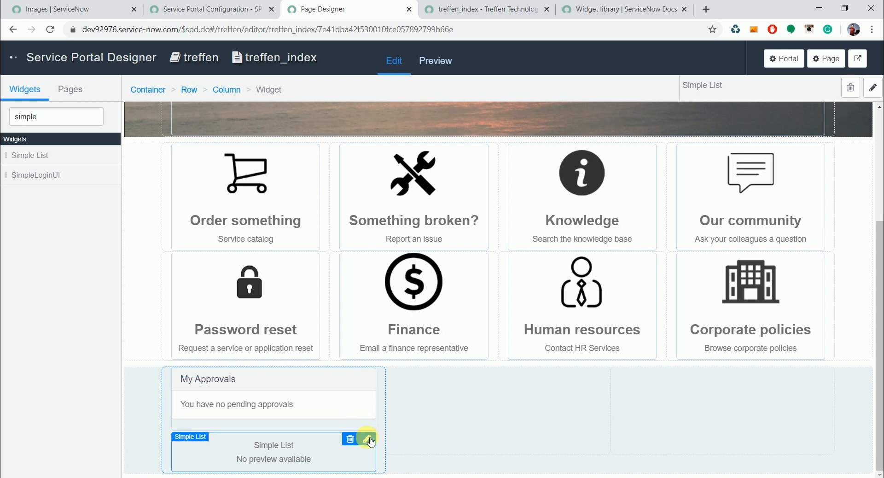
left_click(481, 417)
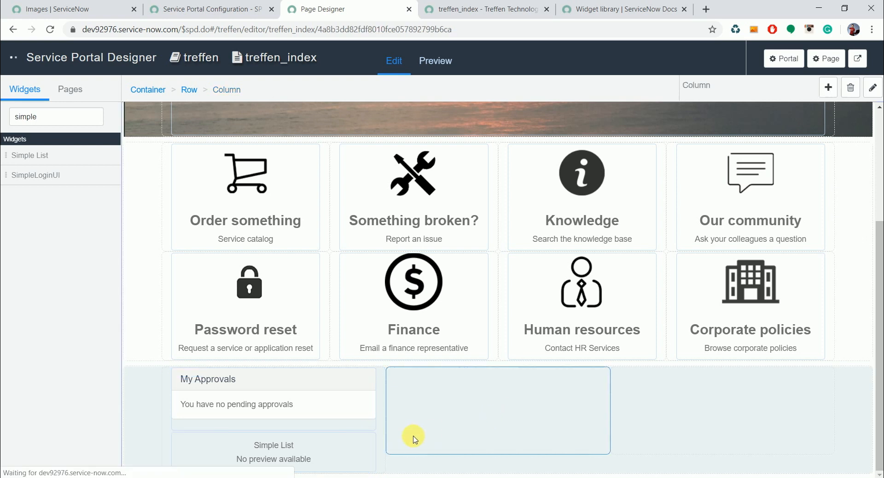
left_click(368, 444)
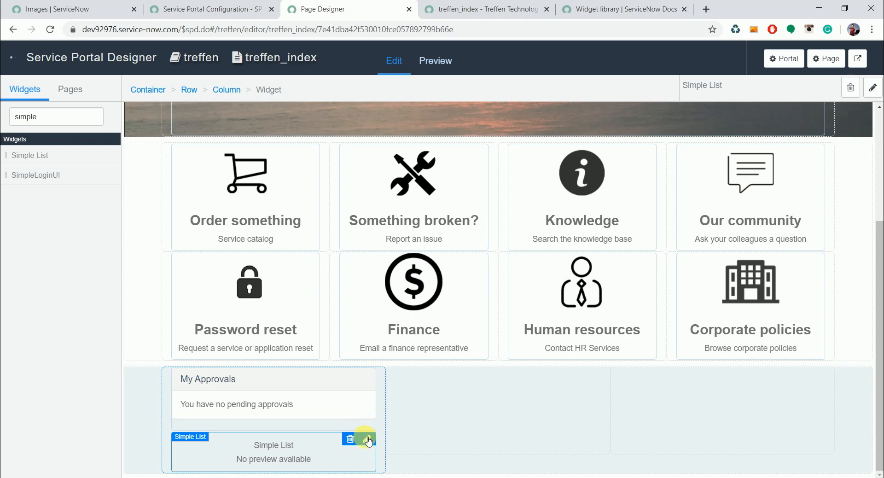
left_click(349, 409)
left_click(342, 457)
left_click(878, 87)
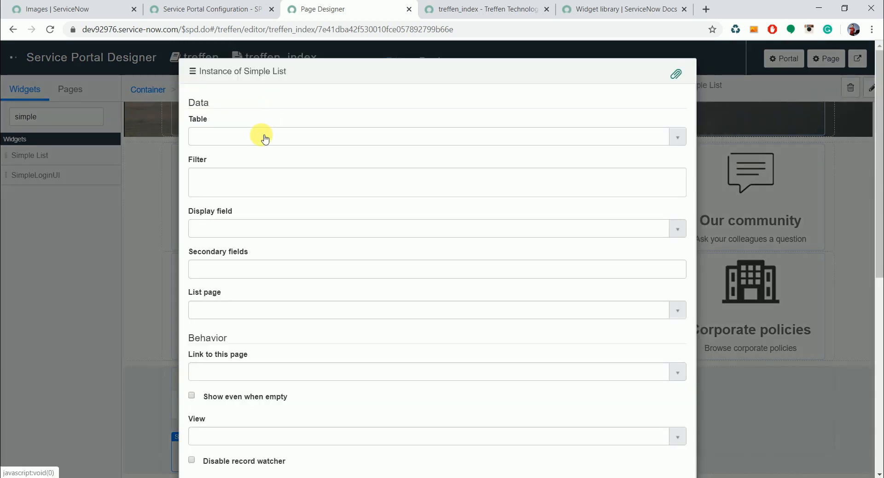
- Set the Simple List widget's table to Task [task]
left_click(265, 138)
type("ta")
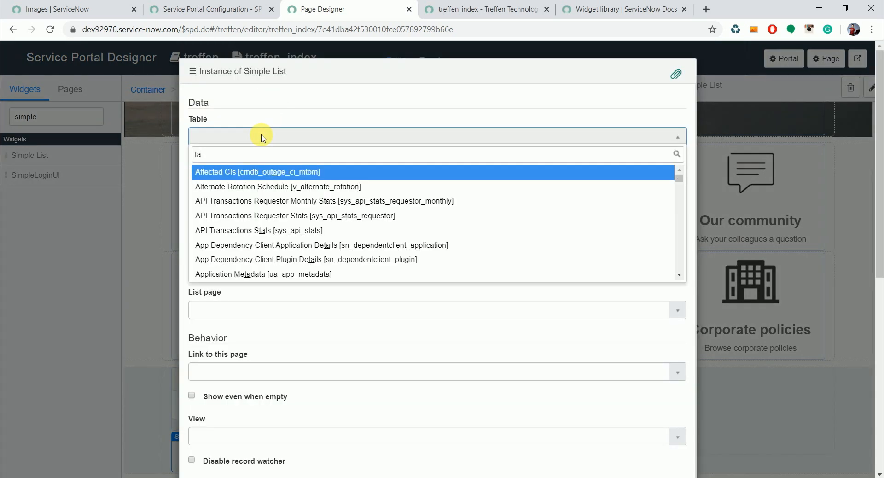
type("sk")
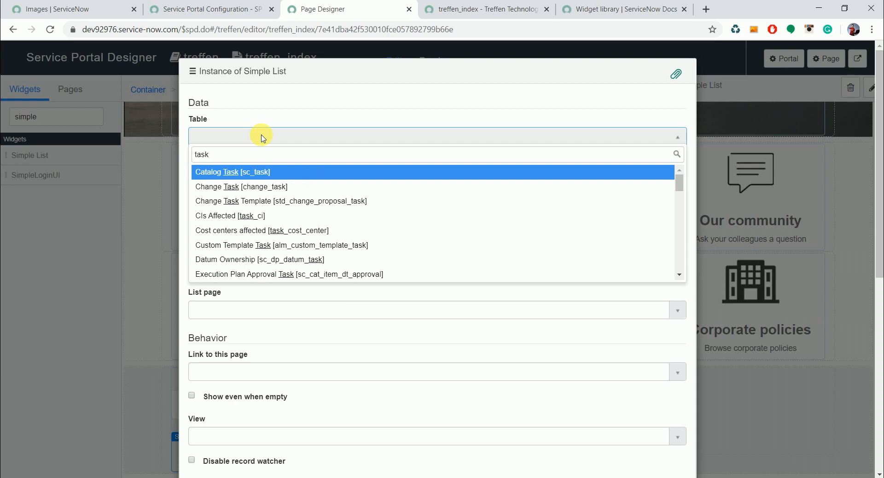
key("BackSpace")
key("BackSpace")
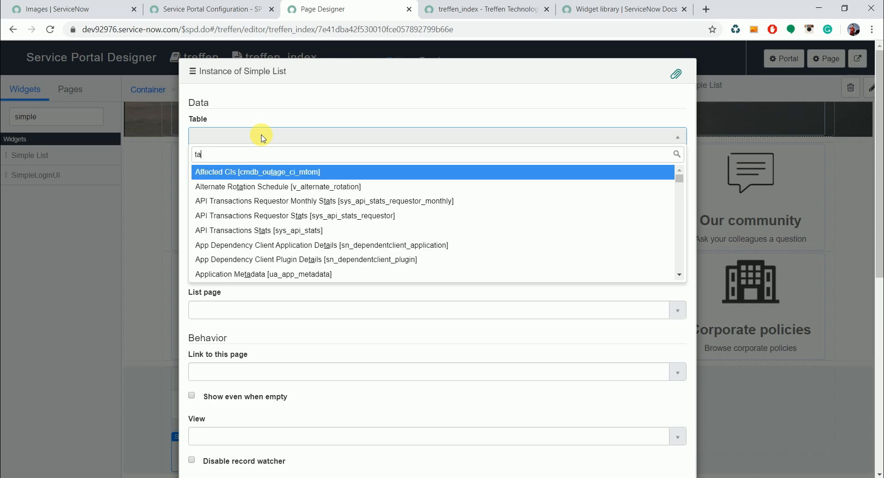
key("BackSpace")
key("BackSpace")
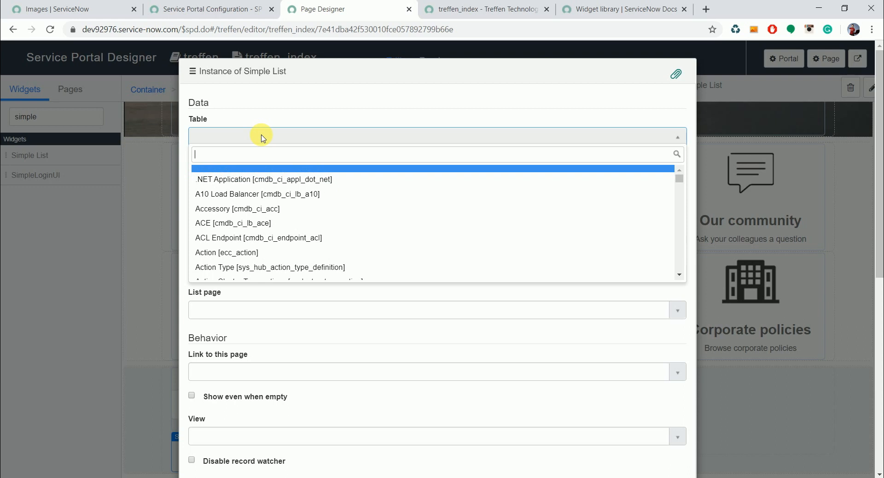
type("[task]")
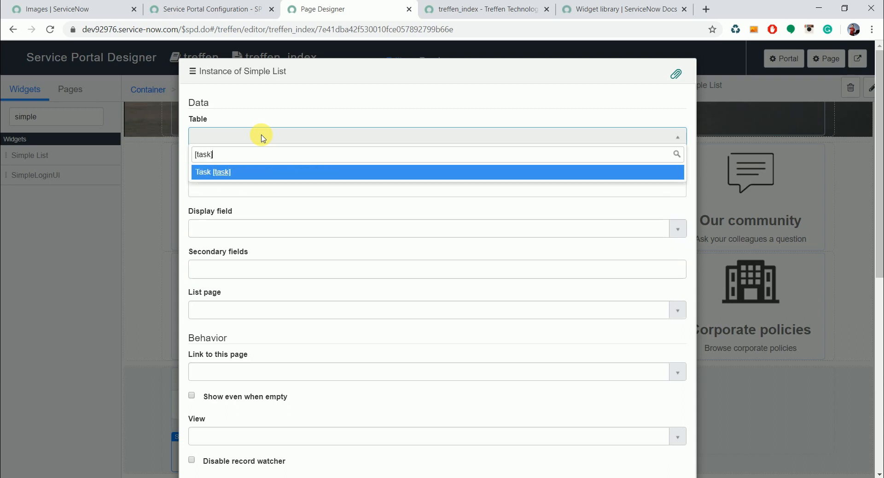
left_click(249, 173)
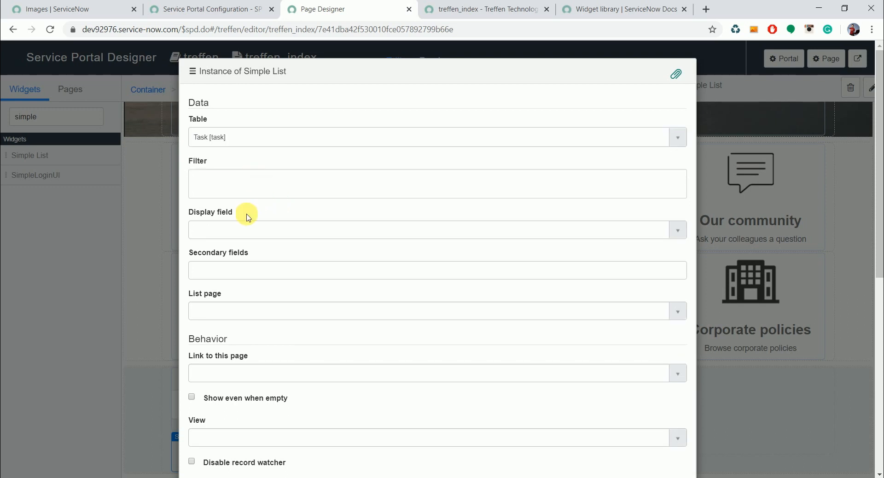
- Set the list's display field to Number and add Short description and Opened as its secondary fields
left_click(241, 229)
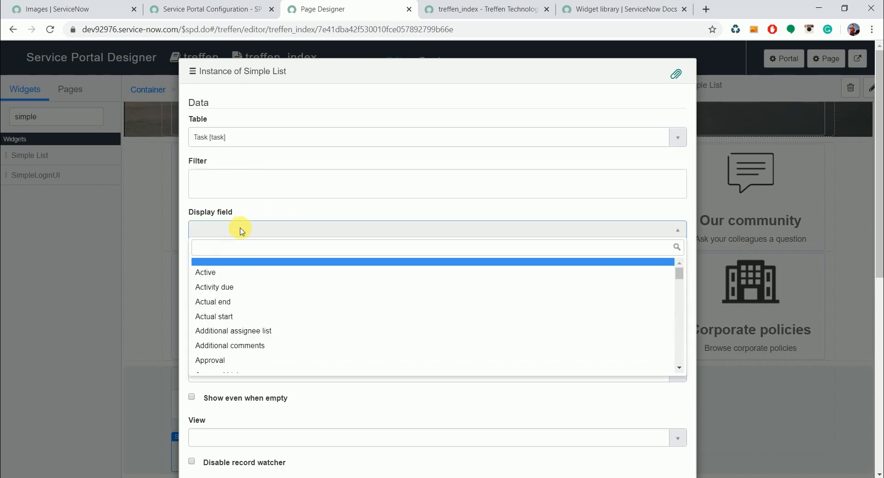
type("Num")
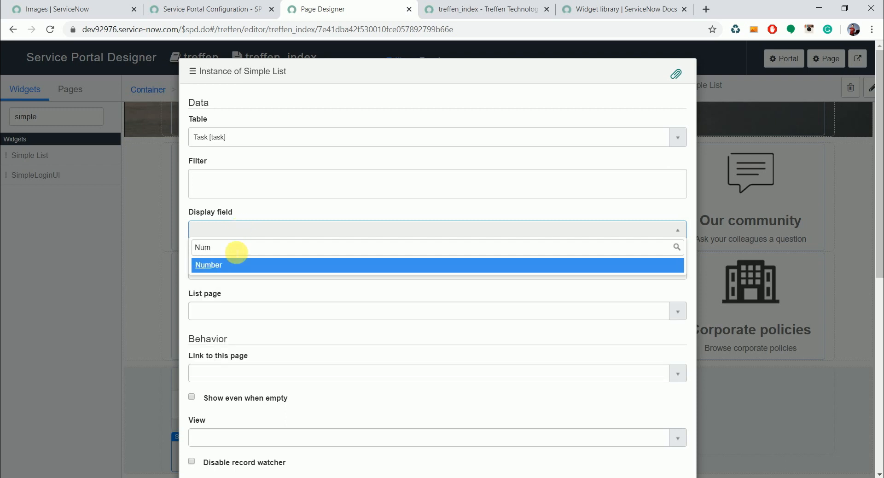
left_click(227, 266)
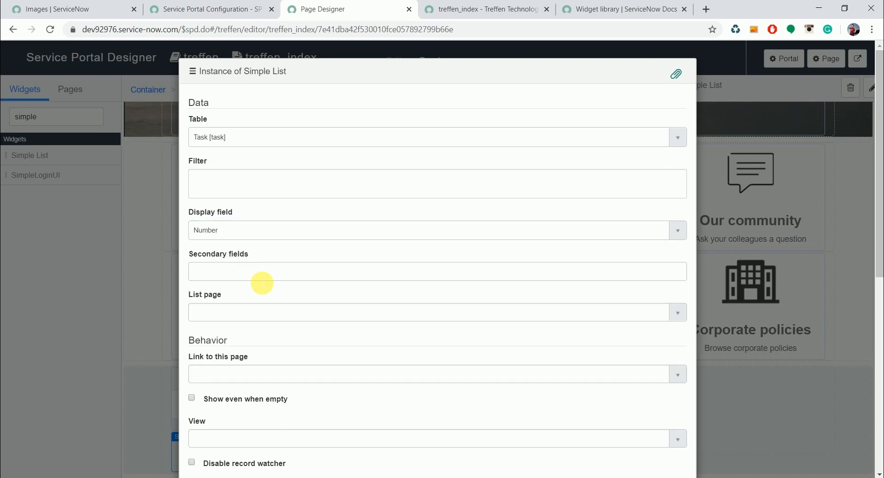
left_click(257, 274)
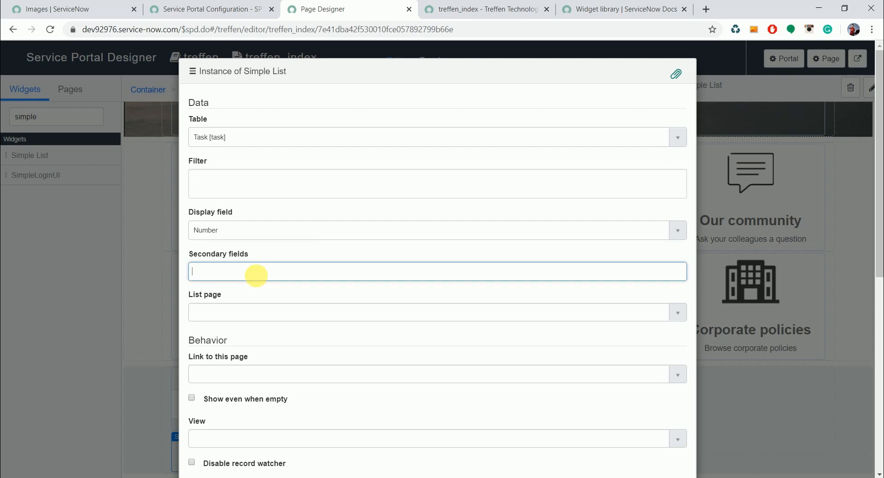
type("sh")
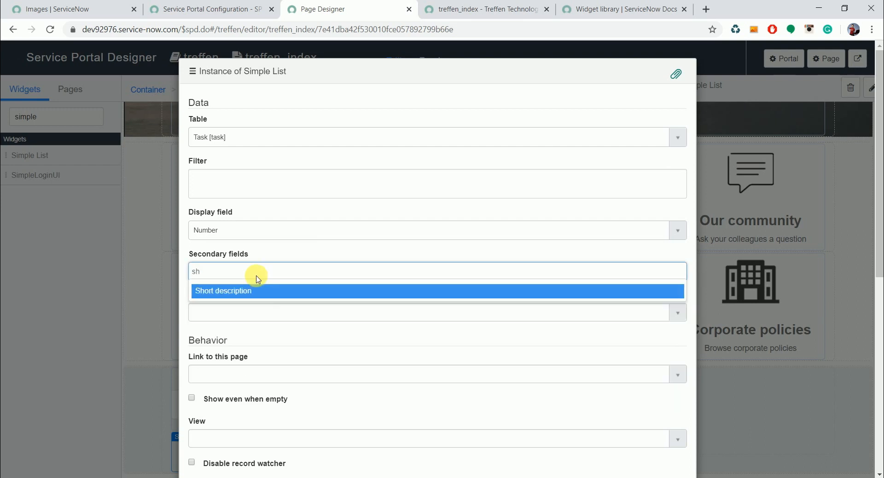
key("Return")
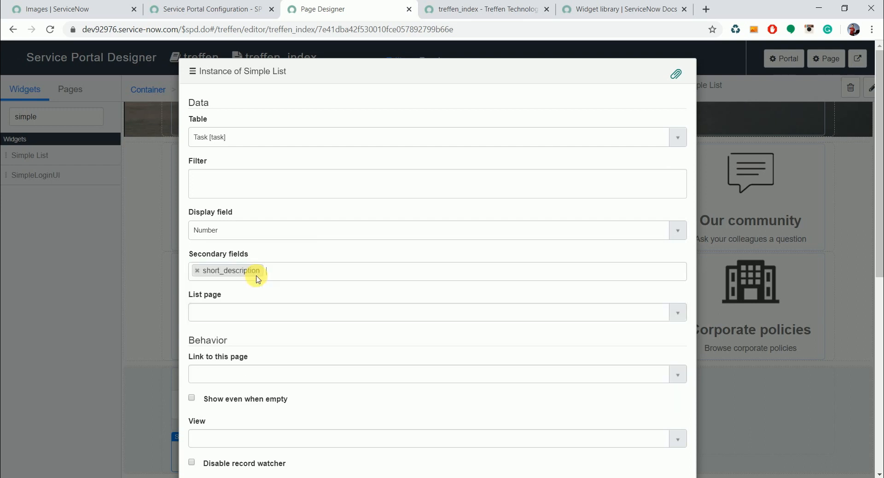
type("op")
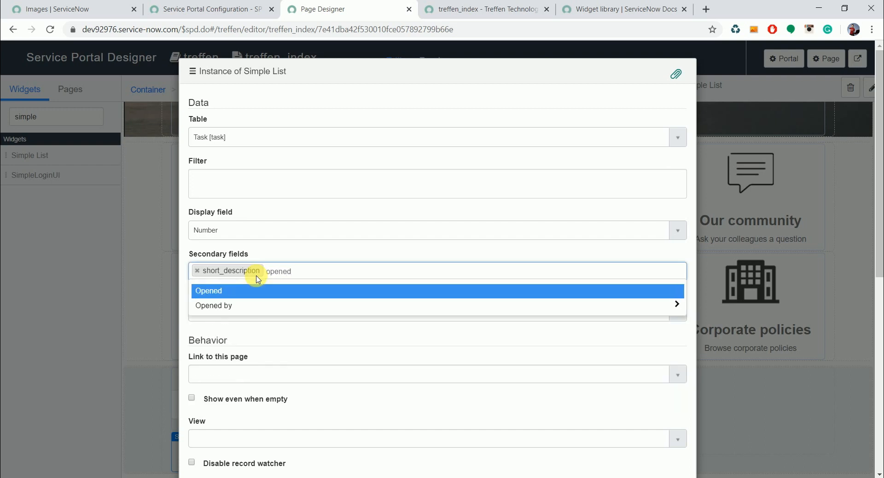
type("ened")
key("Return")
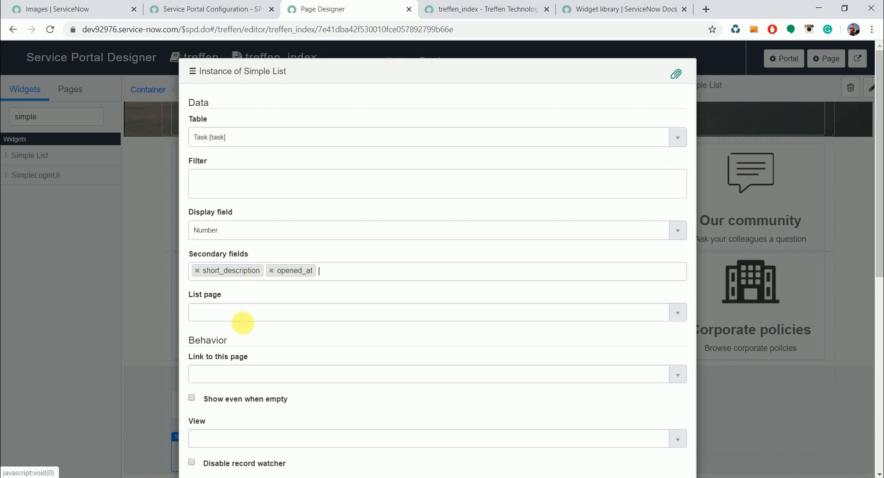
- Link the Simple List to the form page, enable showing it even when empty, and save the instance settings
left_click(301, 379)
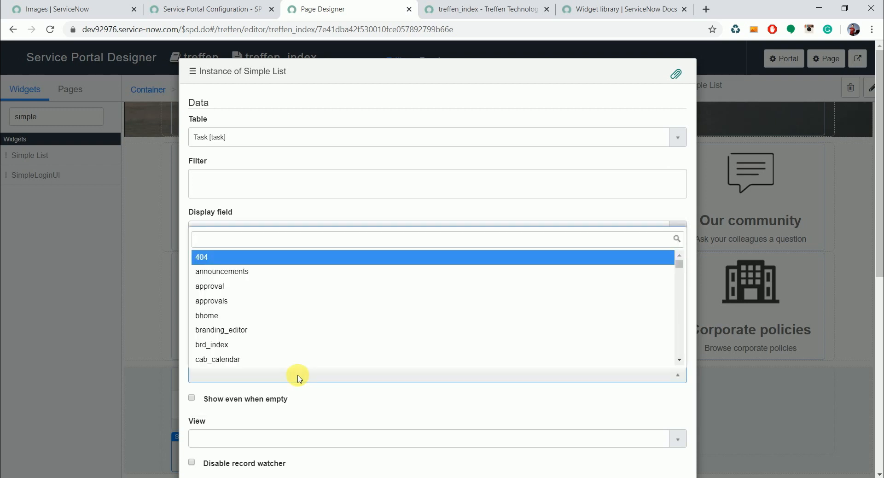
type("form")
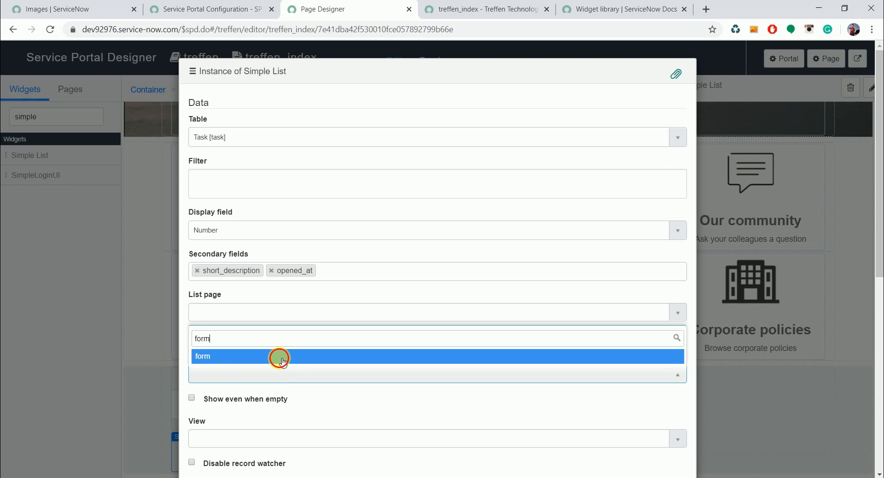
left_click(279, 359)
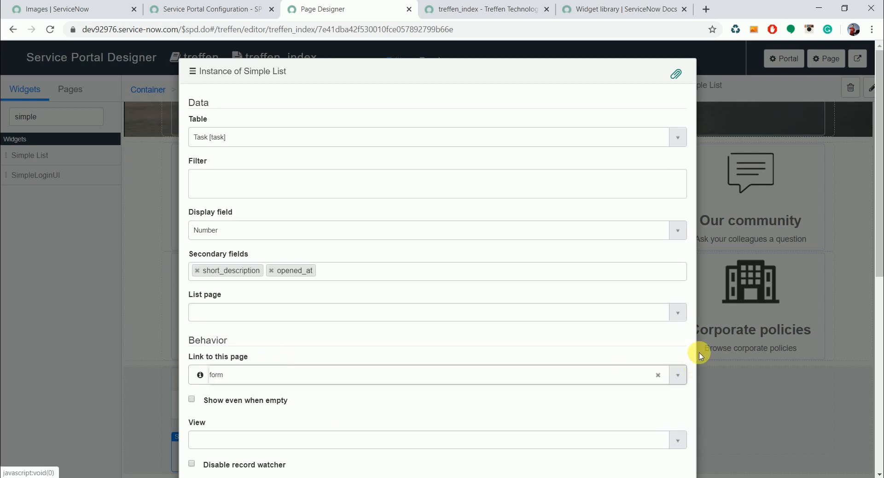
left_click_drag(879, 211, 879, 252)
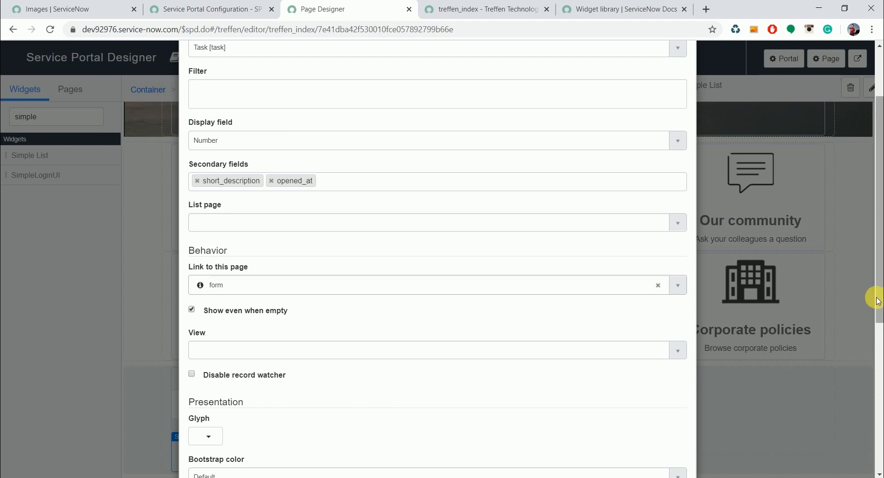
scroll(877, 322, "down", 1)
left_click_drag(878, 334, 878, 449)
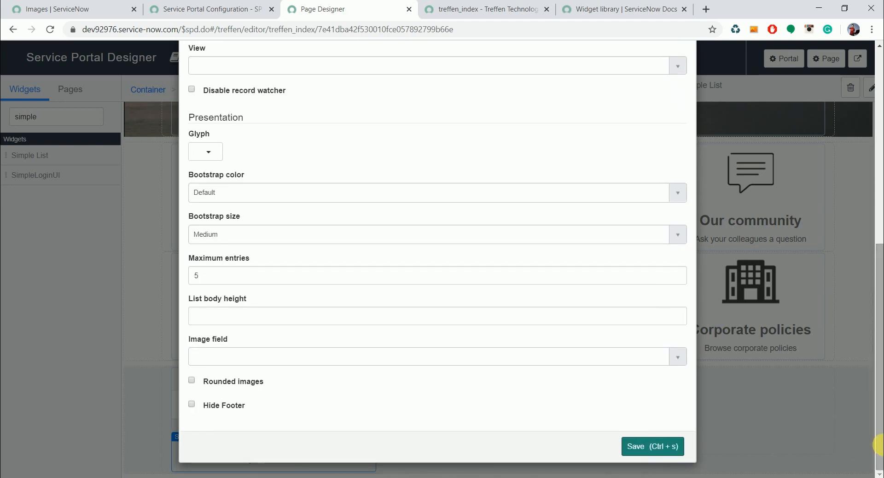
left_click(664, 448)
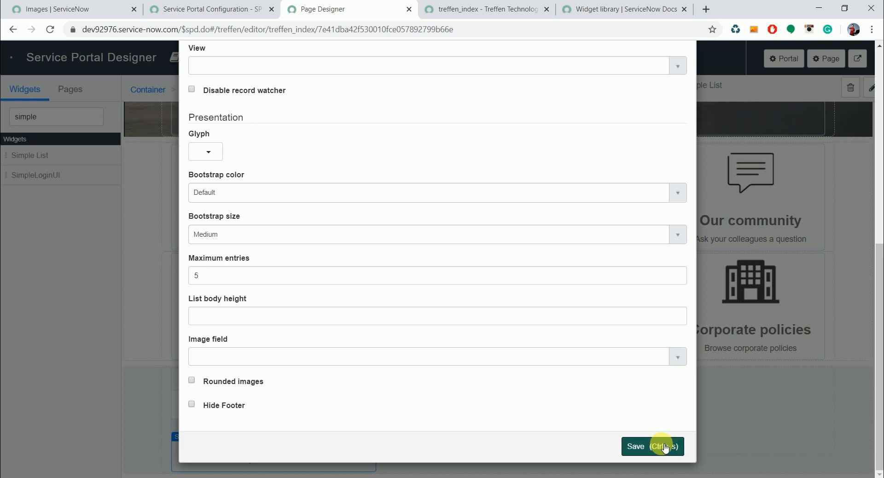
left_click(664, 447)
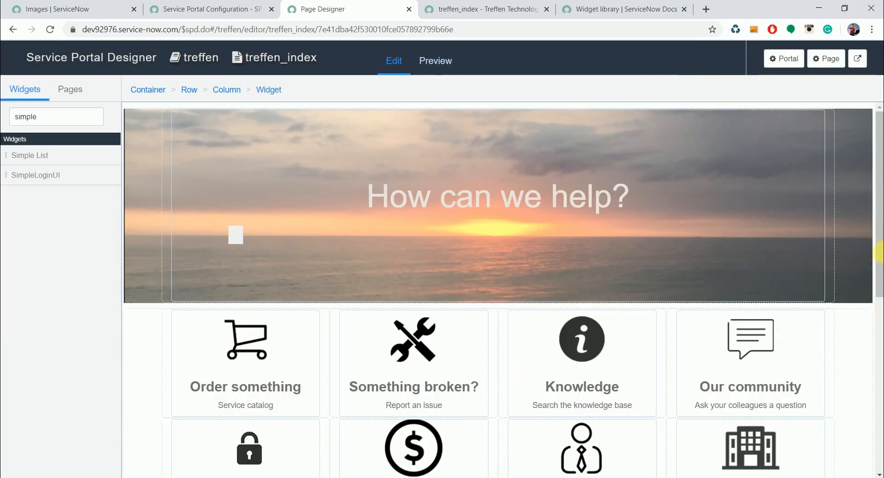
- Open the Tasks Simple List instance record in the platform and switch its form to the Default view
left_click_drag(879, 253, 878, 380)
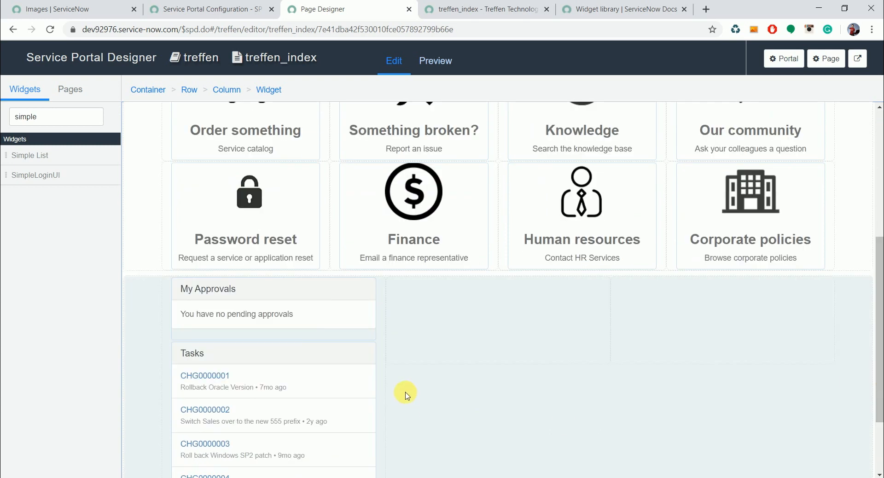
left_click(367, 350)
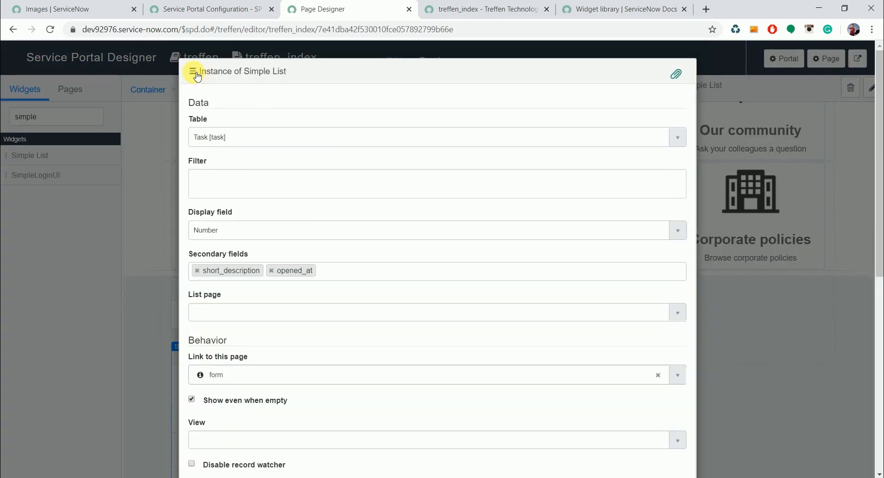
left_click(192, 71)
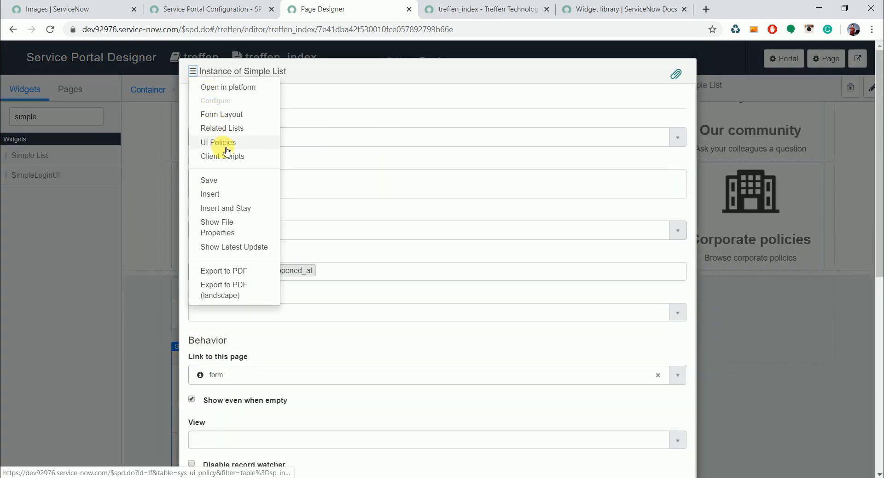
left_click(233, 86)
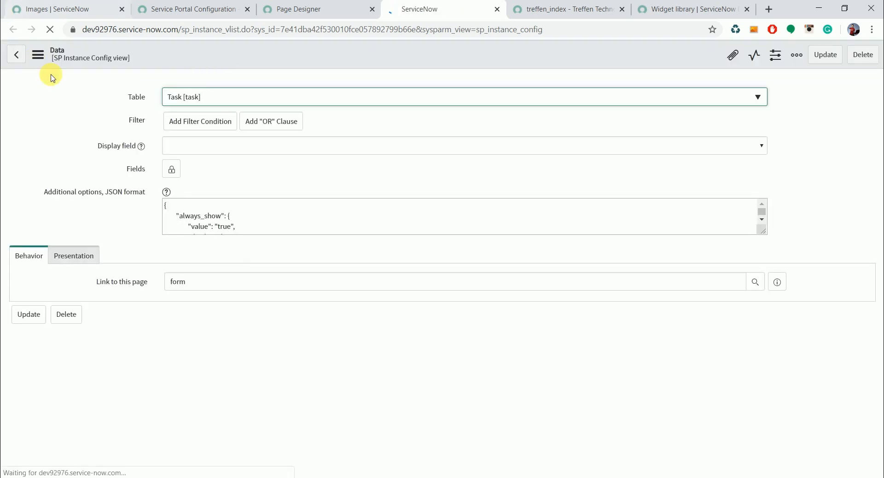
left_click(43, 60)
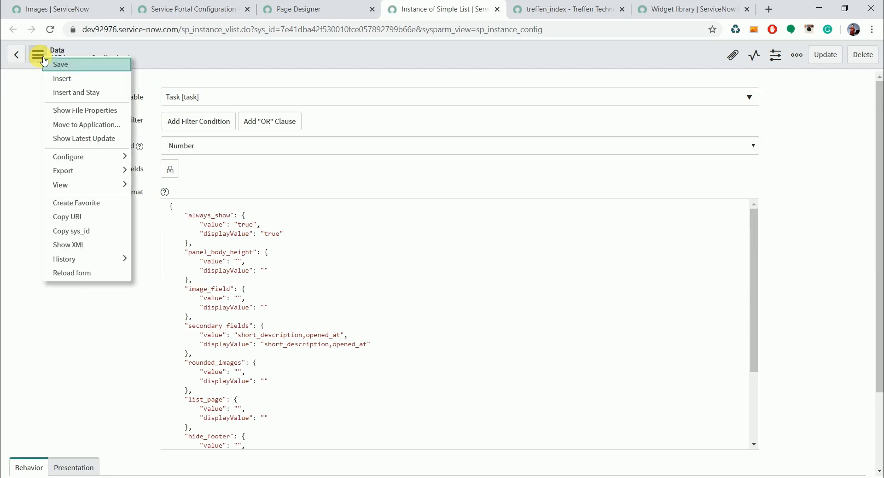
left_click(88, 191)
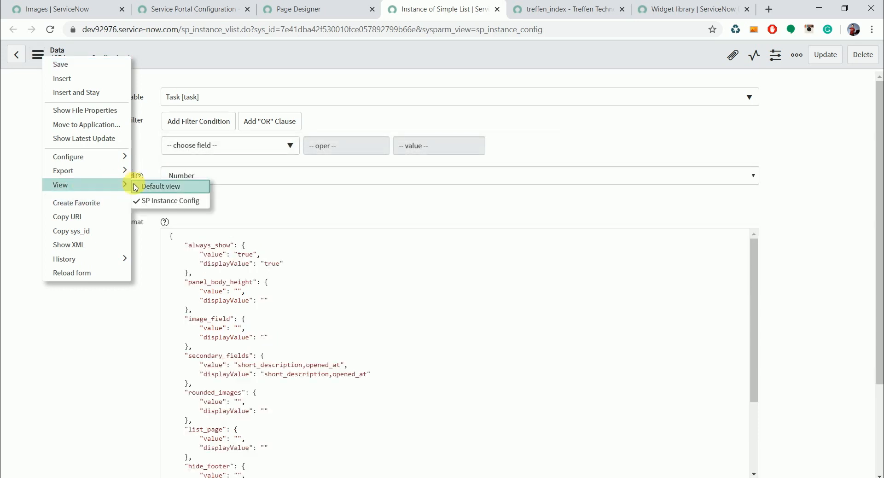
left_click(147, 186)
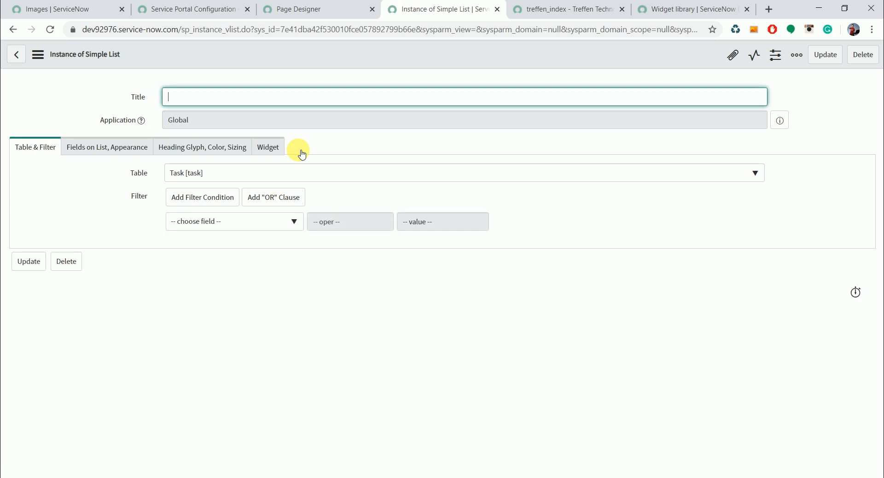
- Add the Order field to the end of the Simple List instance's form layout and save the layout
right_click(398, 61)
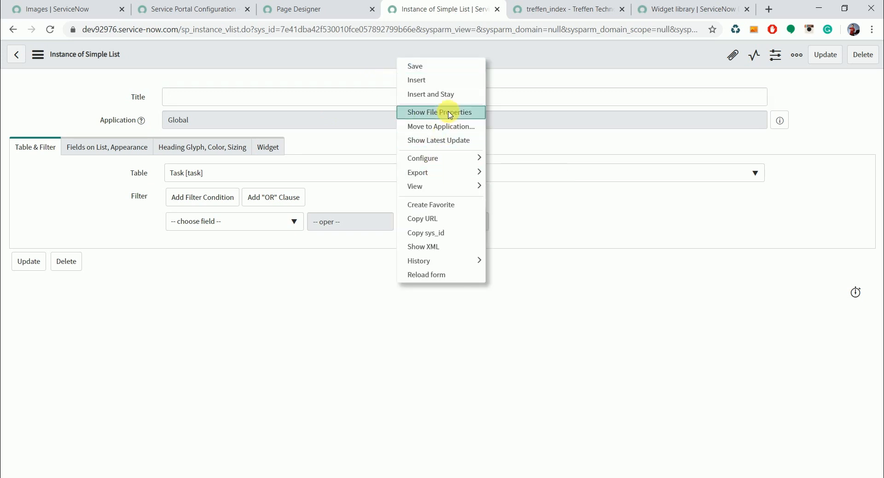
mouse_move(456, 159)
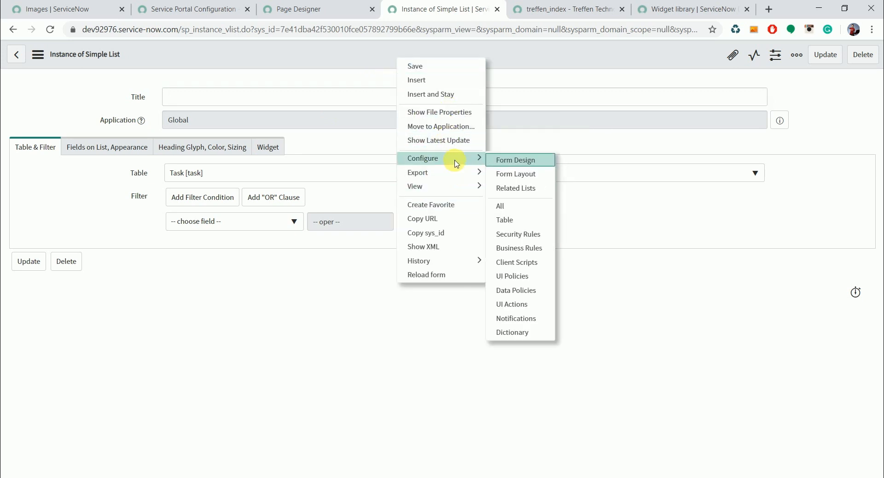
left_click(494, 179)
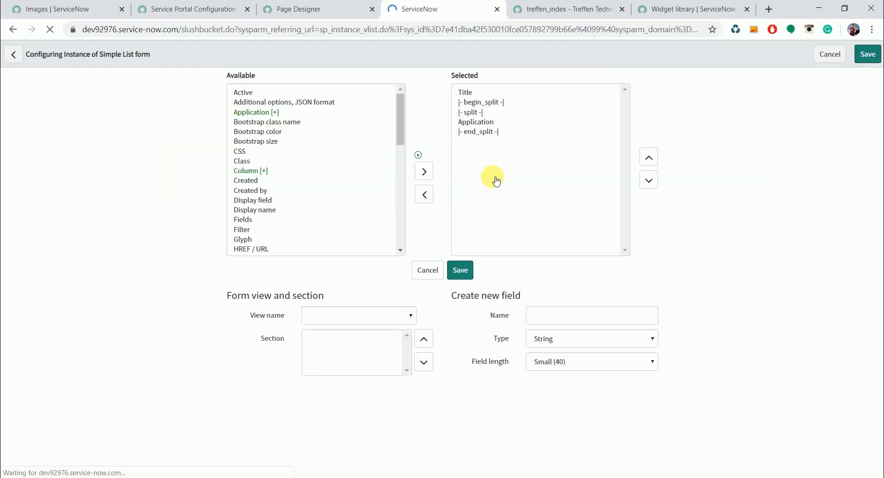
left_click_drag(397, 132, 411, 187)
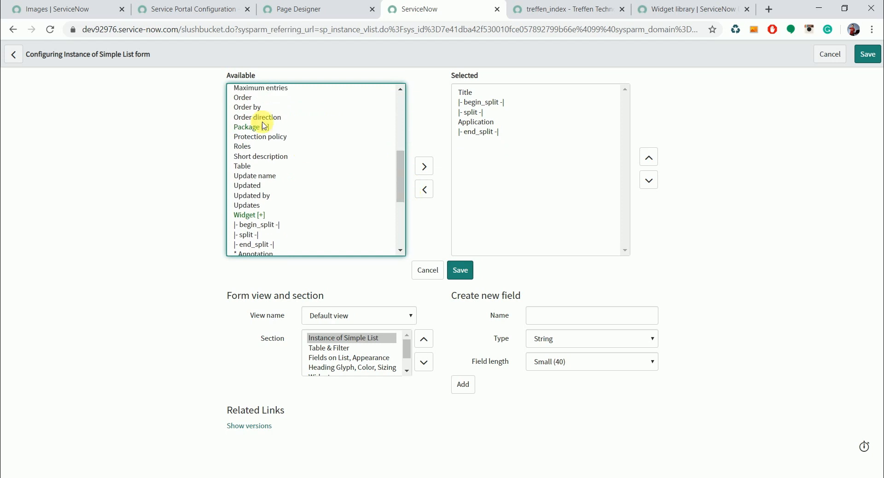
left_click(248, 100)
double_click(248, 100)
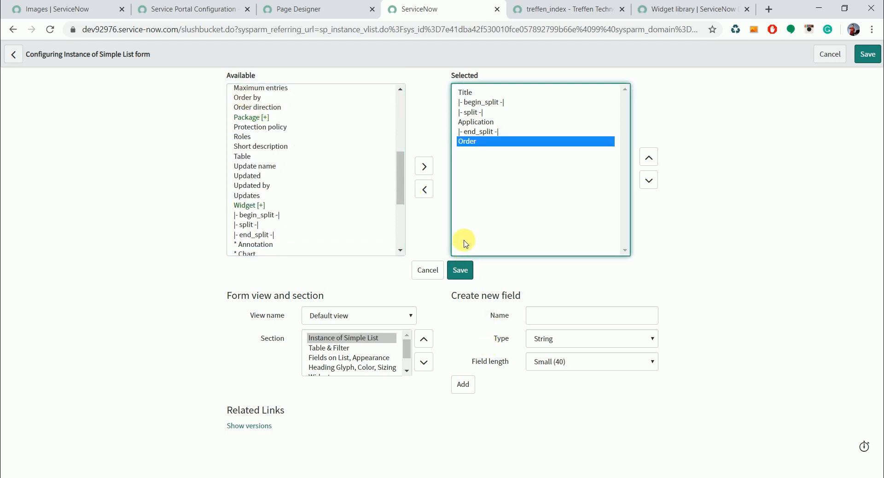
left_click(461, 270)
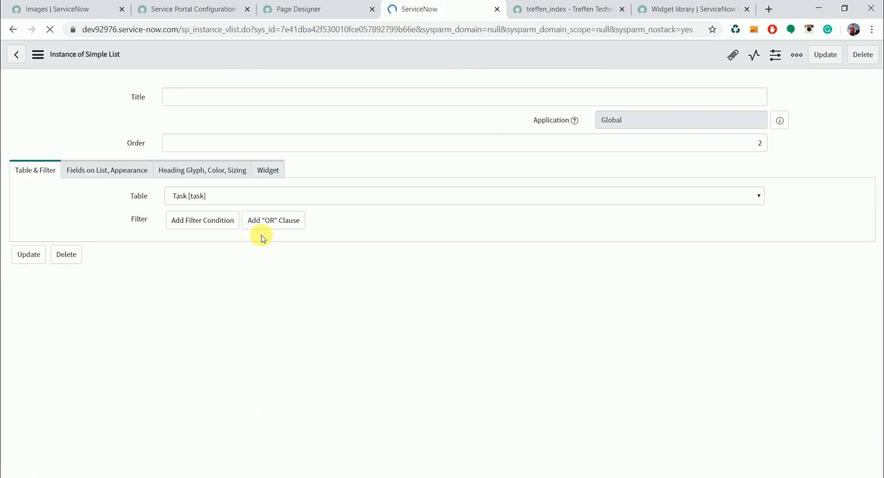
- Title the Simple List instance My Task and set its order to 200
left_click(219, 103)
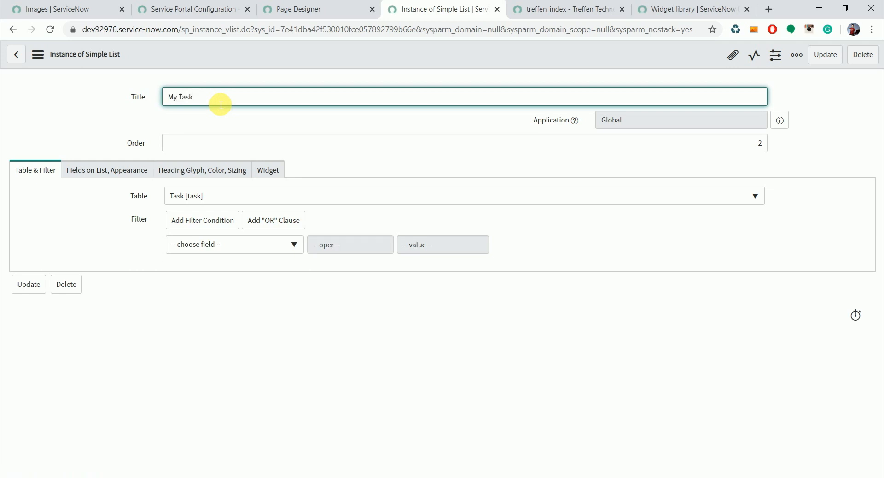
left_click(214, 147)
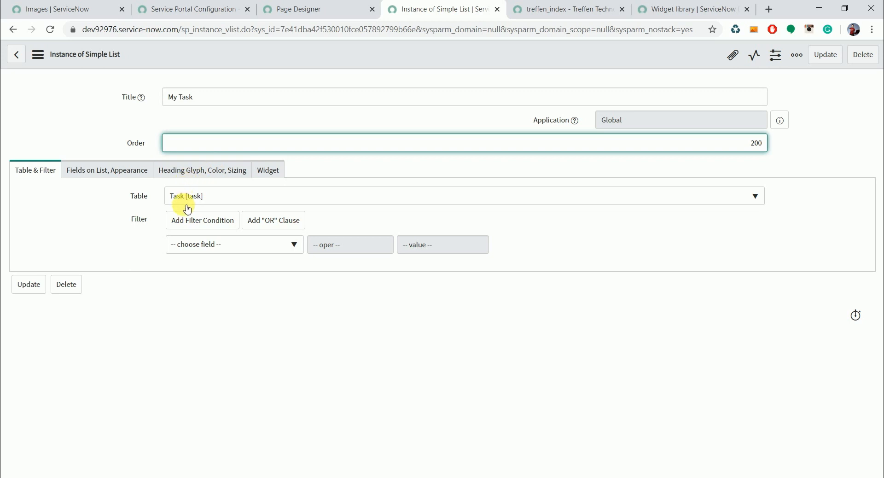
- Filter the task list to Active is true and Assigned to is (dynamic) Me, and save the instance record
left_click(223, 246)
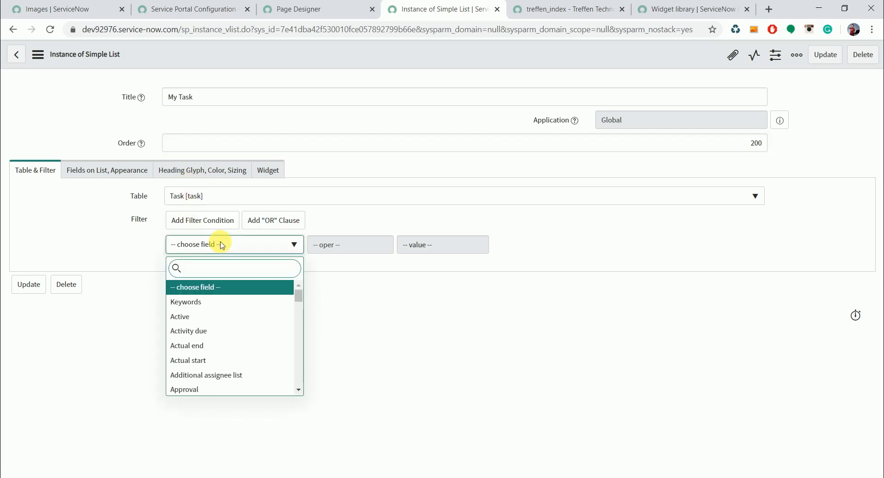
type("active")
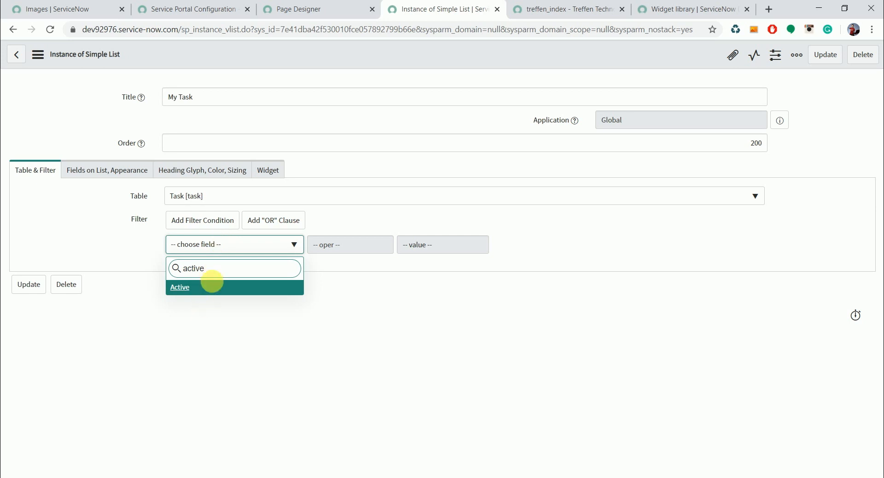
key("Return")
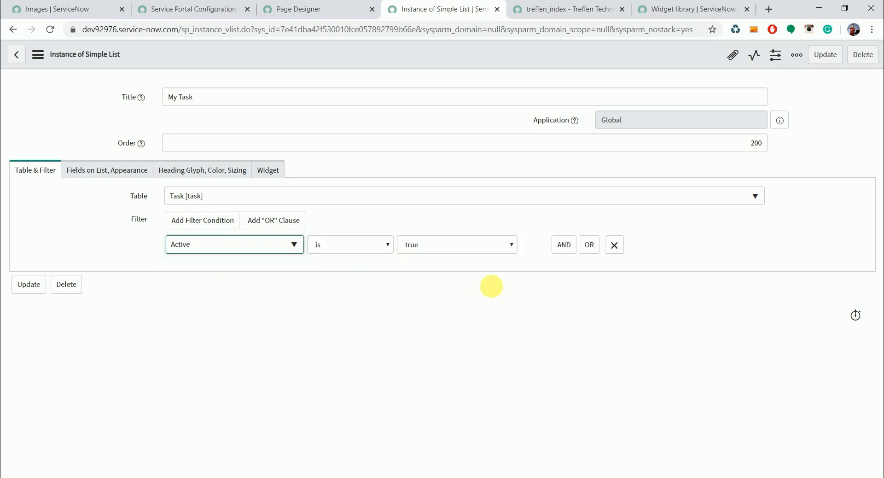
left_click(561, 249)
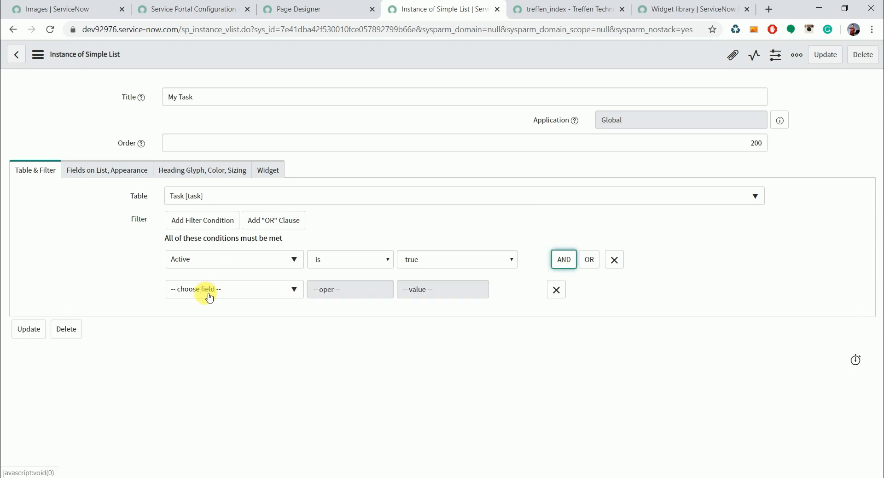
left_click(207, 291)
type("assigned")
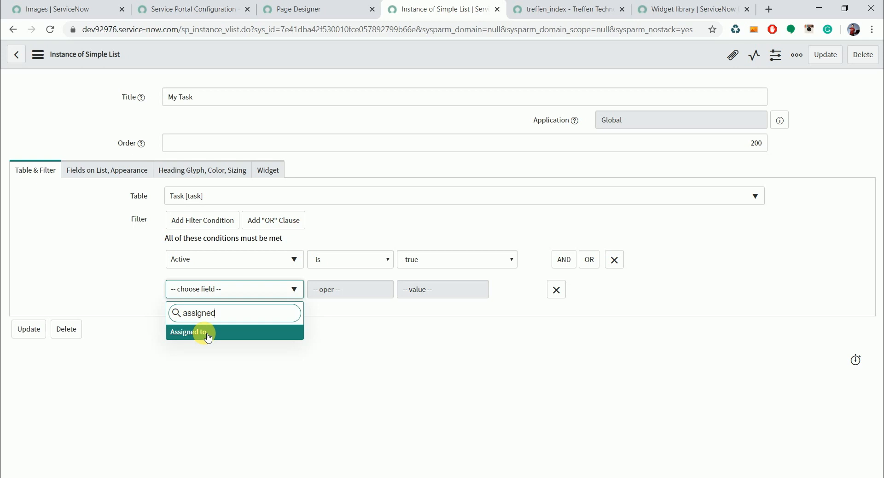
left_click(208, 338)
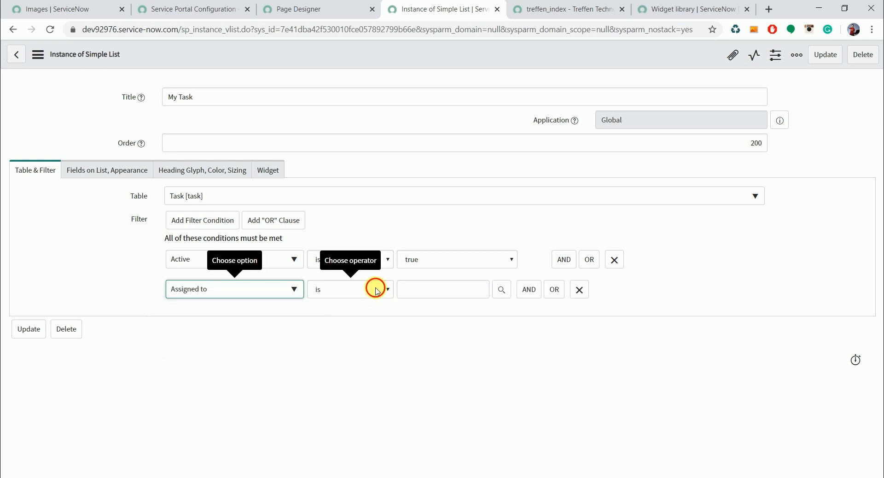
left_click(375, 289)
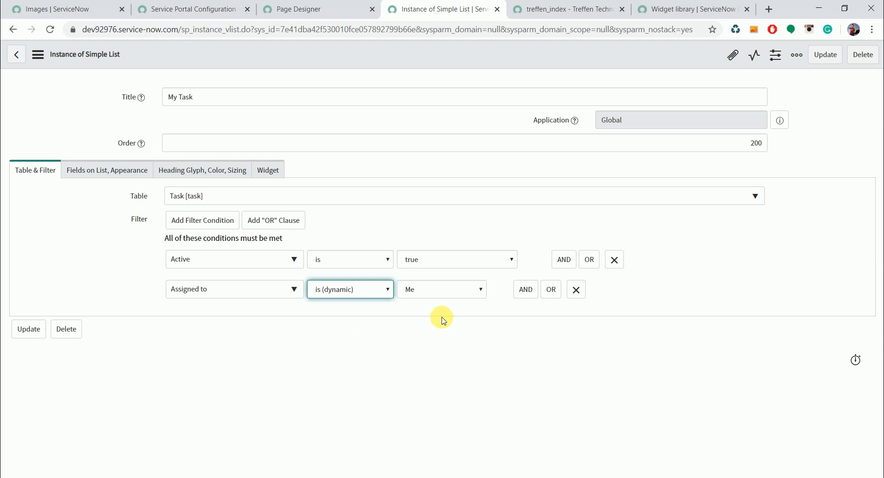
left_click(29, 329)
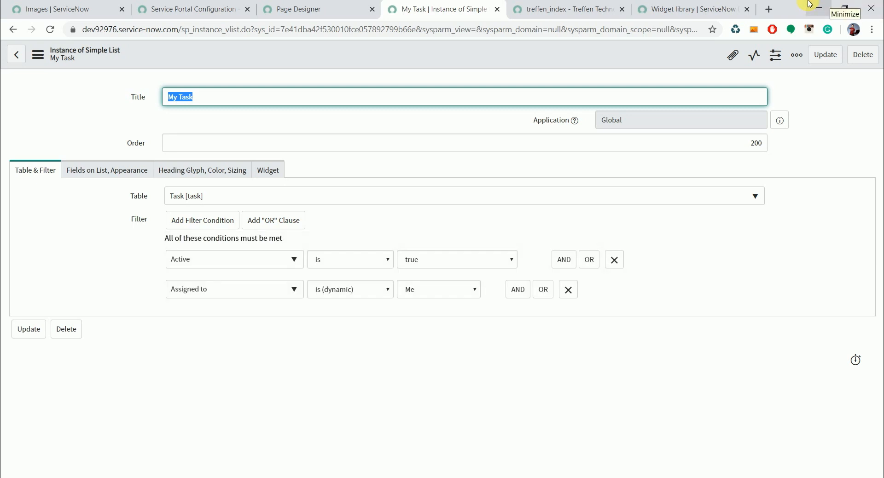
- Load dev92976.service-now.com/sp_config in a new browser window and close the old window
left_click(768, 9)
left_click_drag(733, 9, 584, 61)
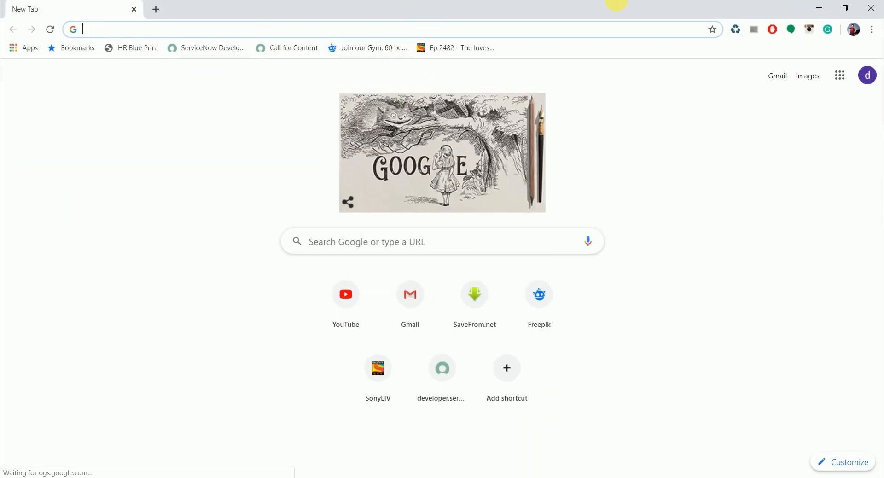
type("dev9297")
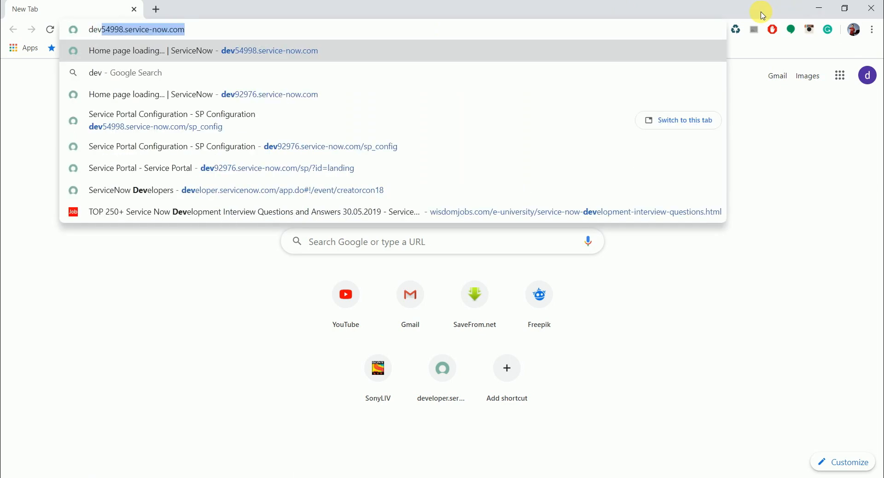
type("6")
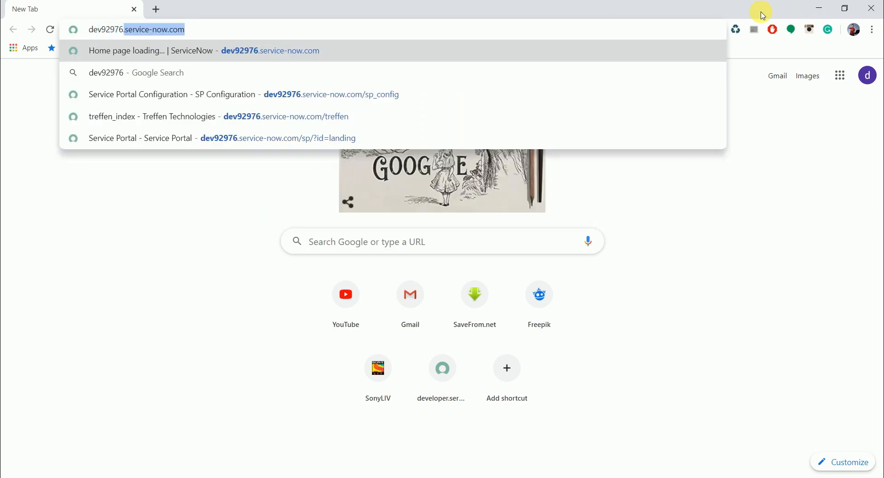
key("Right")
type("/sp_co")
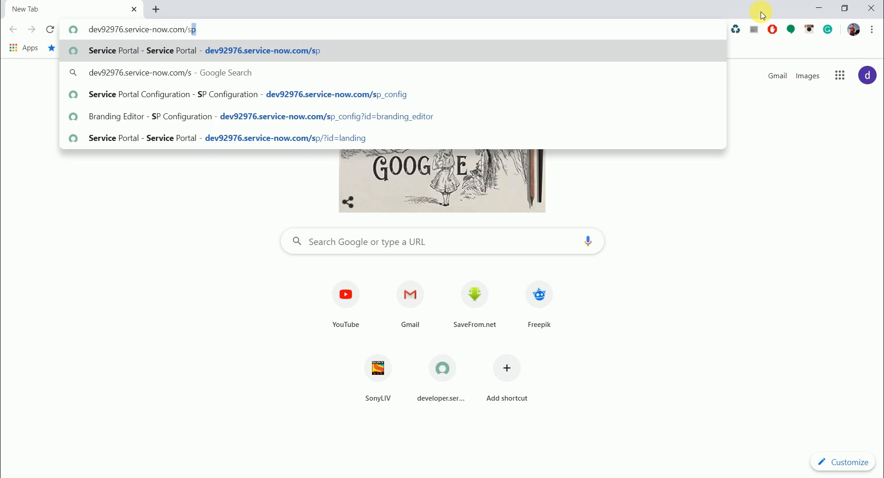
key("Return")
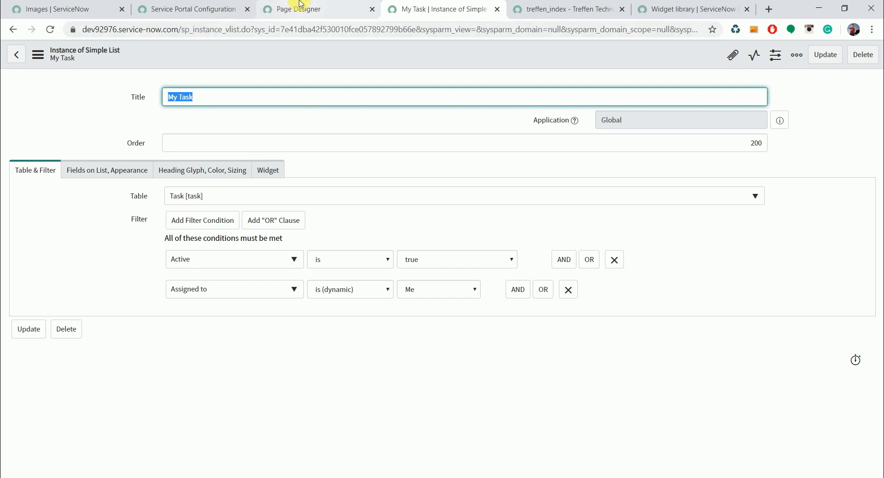
left_click(297, 5)
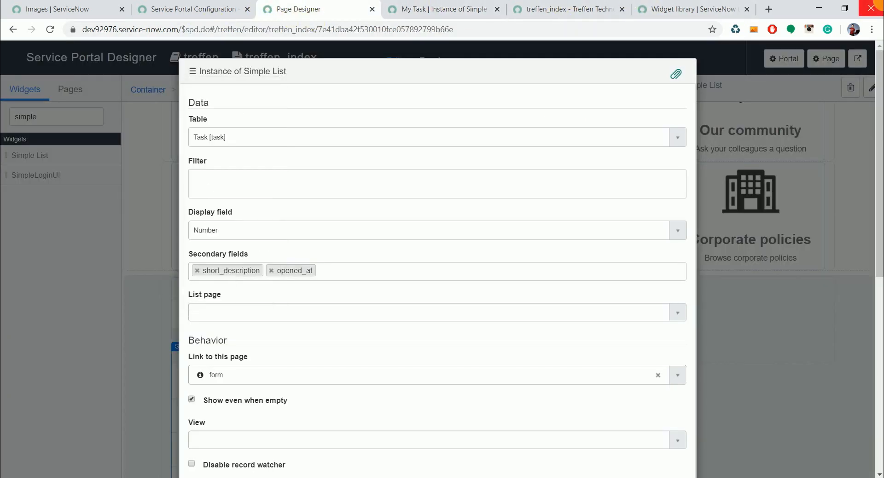
left_click(872, 5)
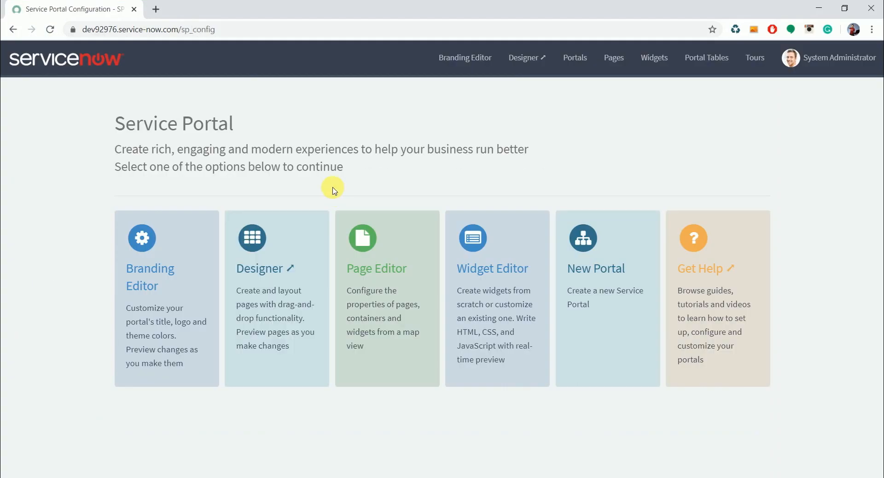
- Open the treffen_index page in the Service Portal Designer
left_click(284, 280)
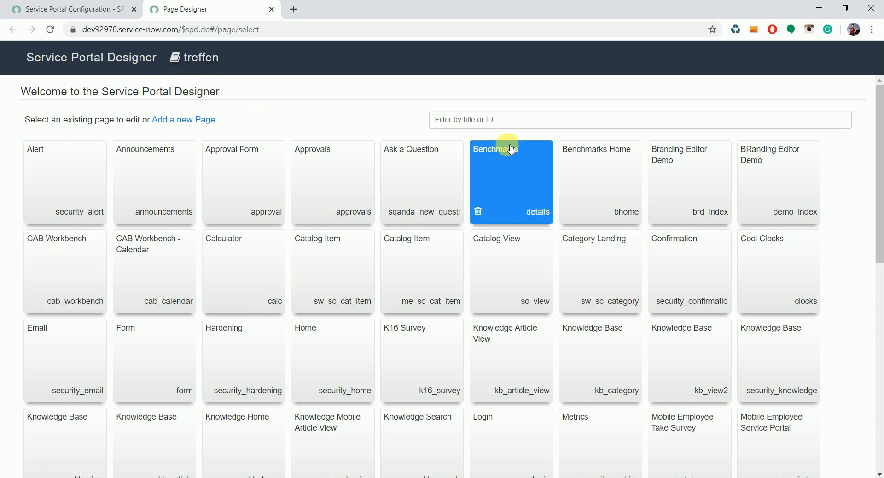
left_click(506, 122)
type("tre")
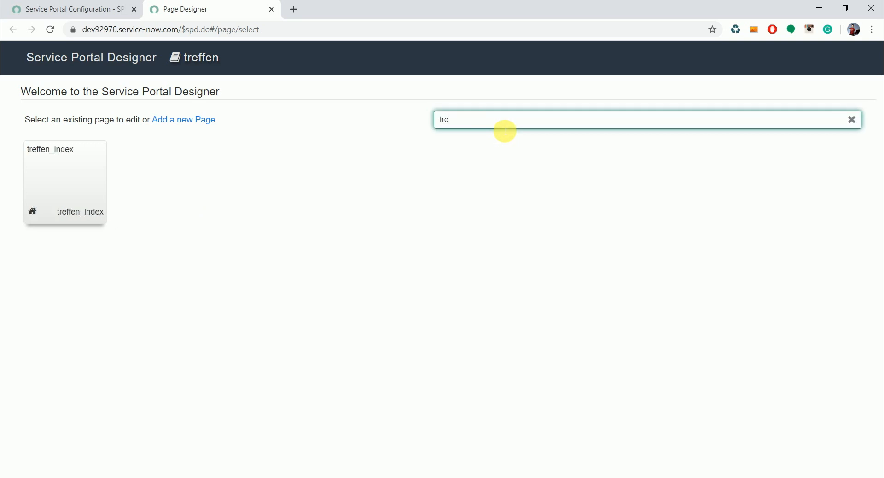
left_click(75, 190)
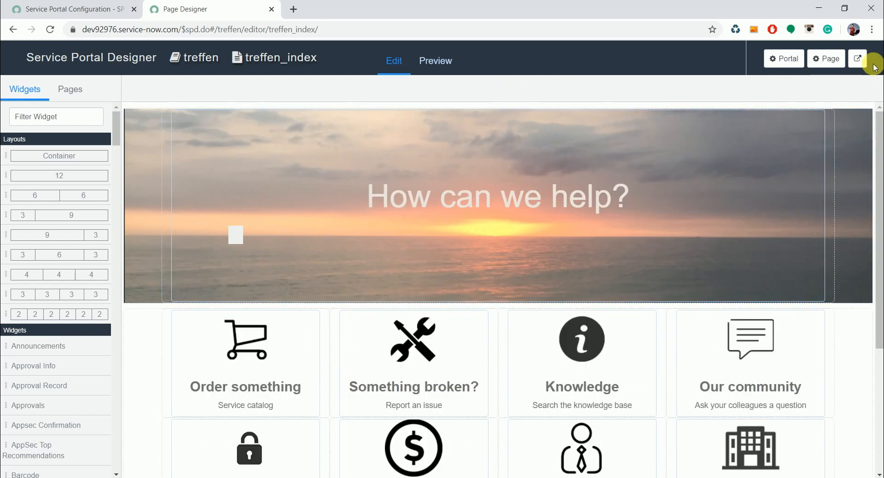
- View the live treffen_index page down to the My Approvals and My Task lists, and return to the designer
left_click(859, 59)
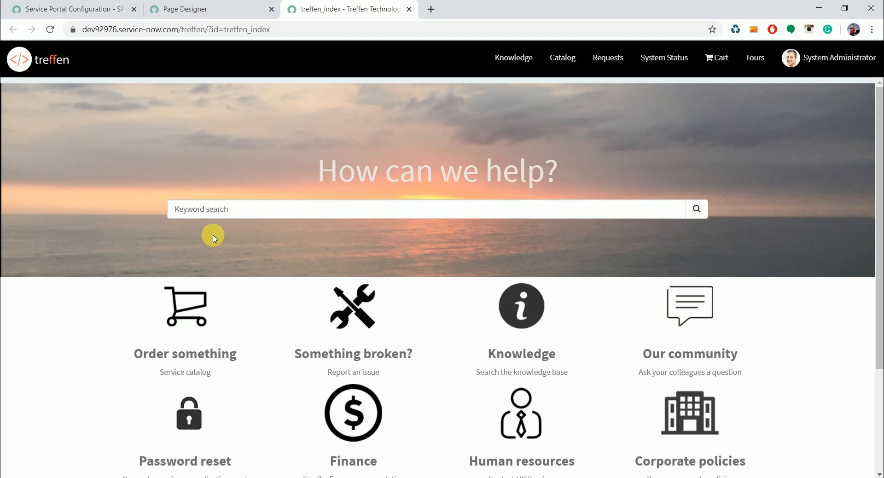
left_click_drag(879, 124, 875, 216)
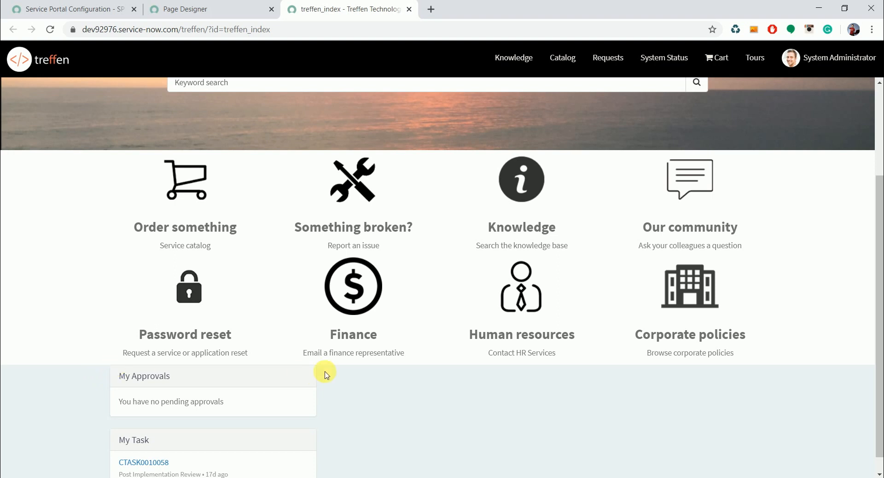
left_click(222, 5)
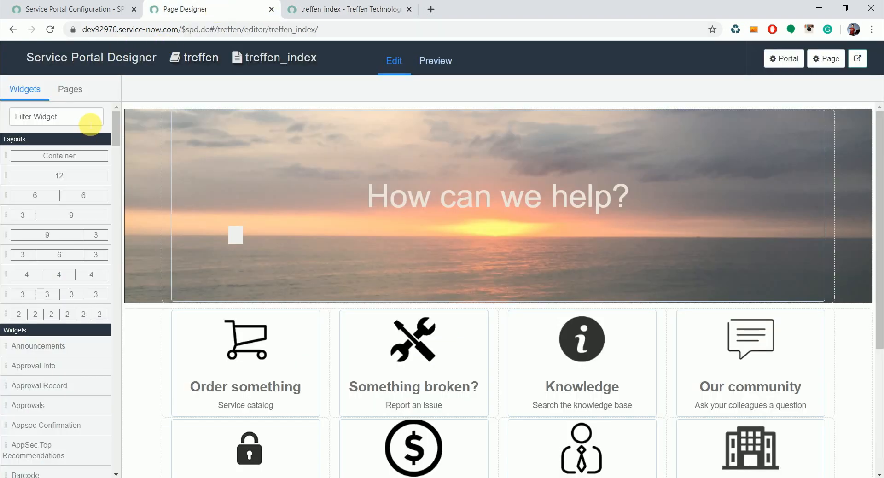
- Add a News Ticker widget to the empty middle column of the page's bottom row
left_click_drag(879, 138, 879, 286)
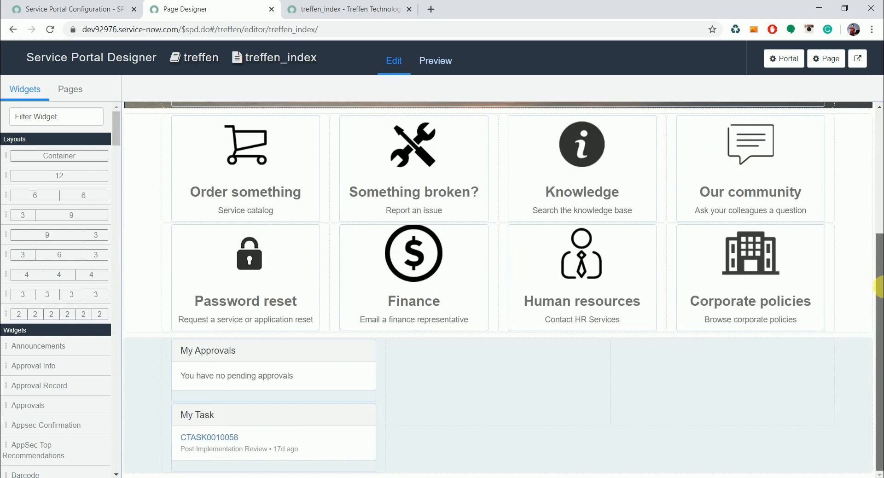
left_click(96, 124)
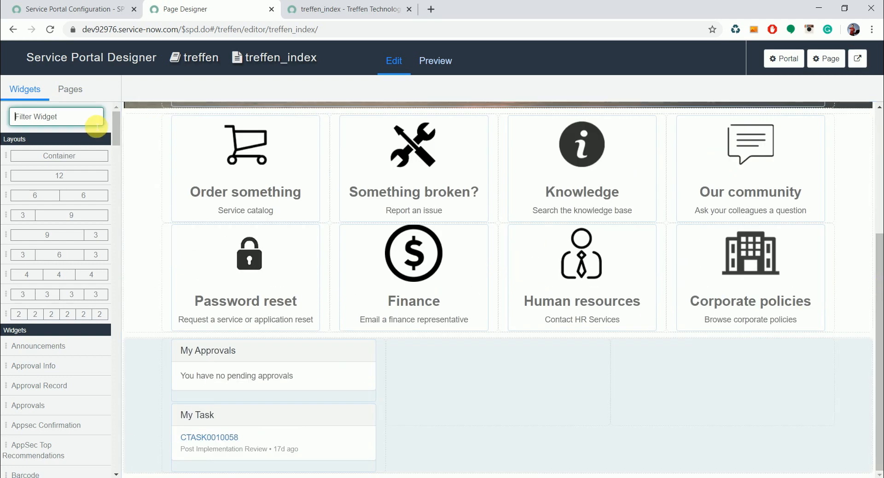
type("news tic")
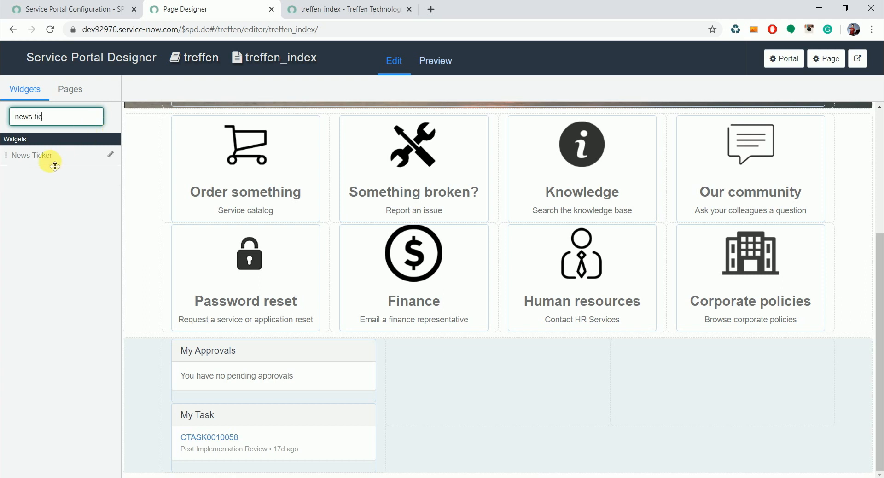
left_click_drag(51, 160, 454, 383)
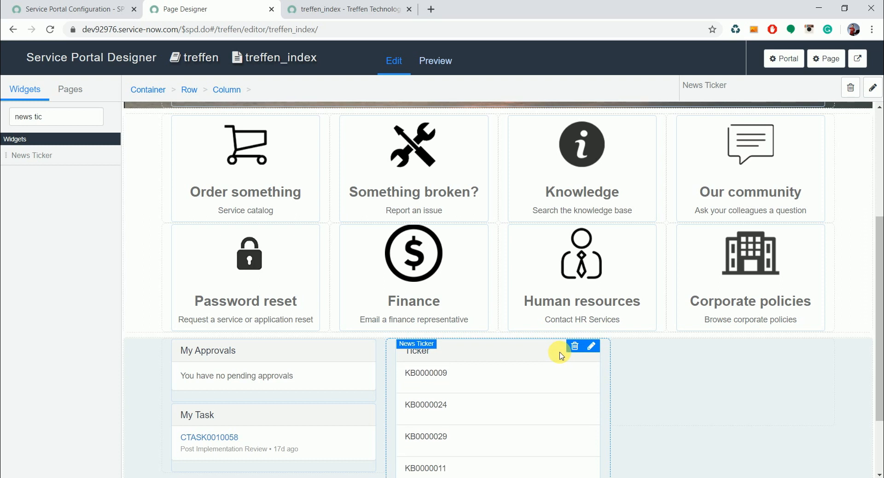
- Open the News Ticker's instance record in the platform in the Default view and title it Company News
left_click(593, 346)
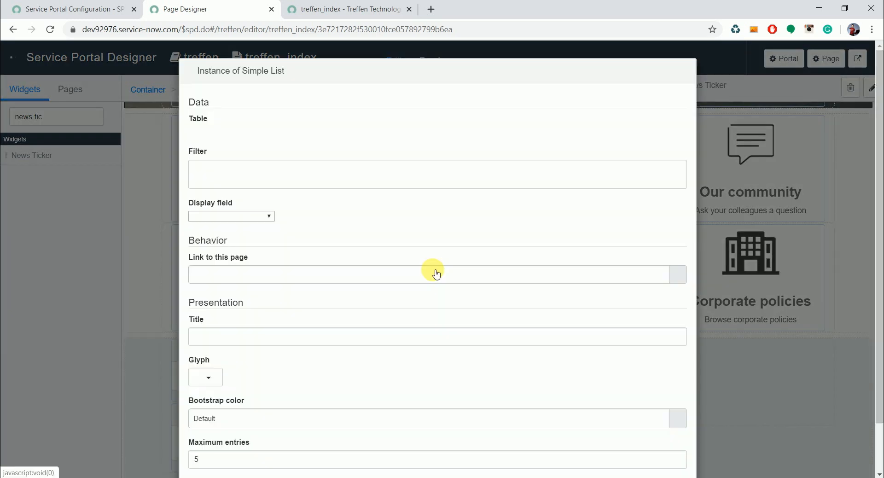
left_click(193, 72)
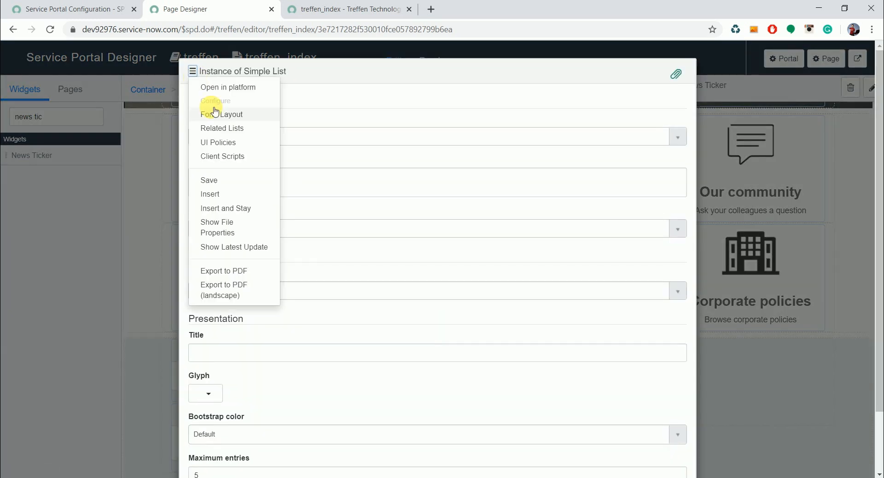
left_click(220, 90)
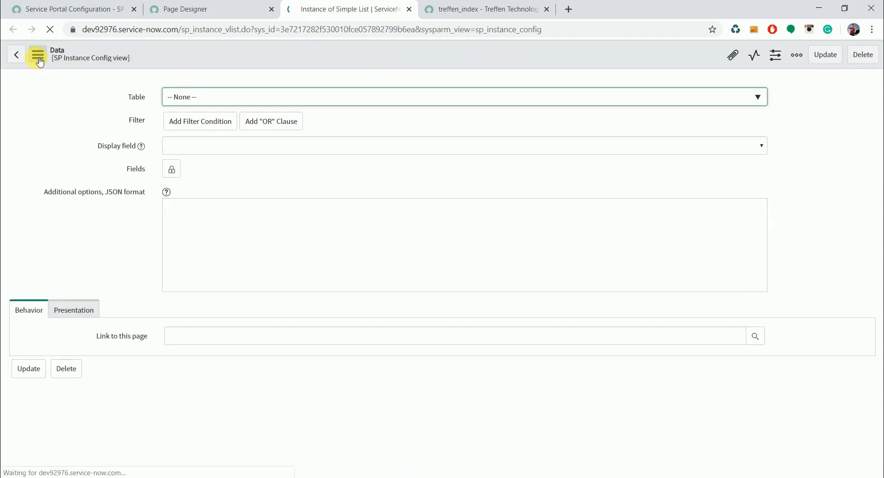
left_click(39, 59)
mouse_move(121, 179)
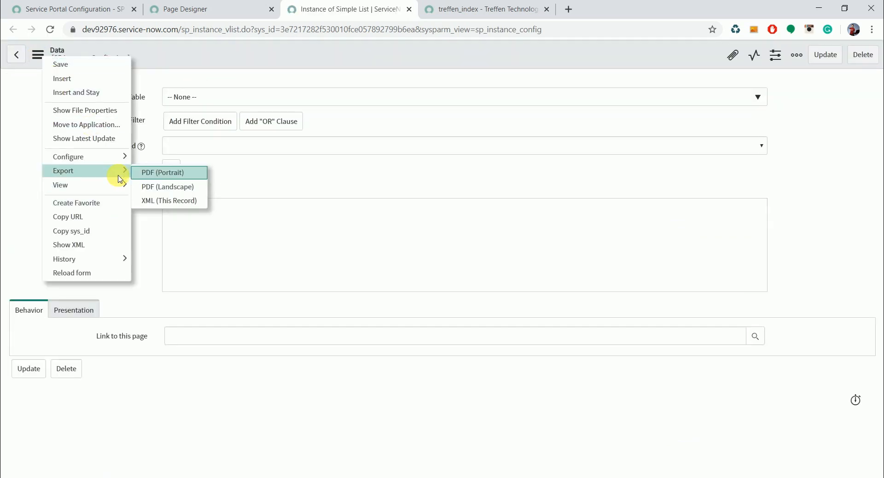
left_click(145, 184)
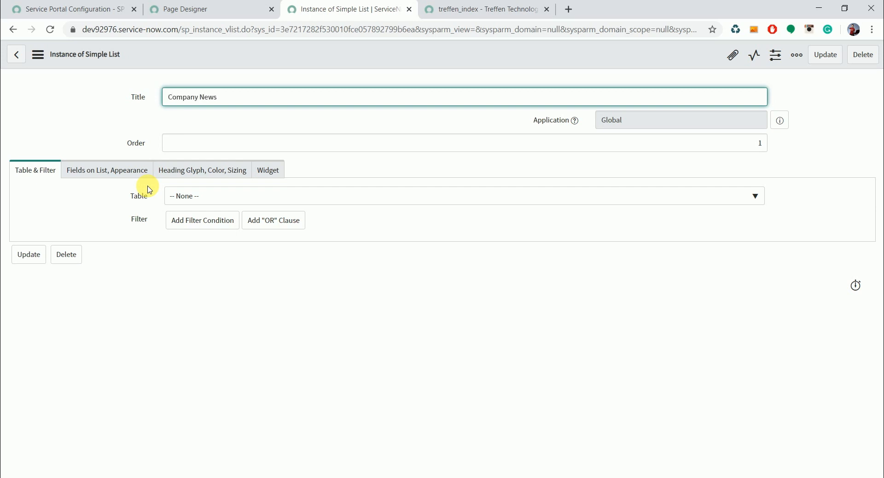
- Set the Company News instance's table to Knowledge [kb_knowledge] and add the filter condition Active is true
left_click(198, 201)
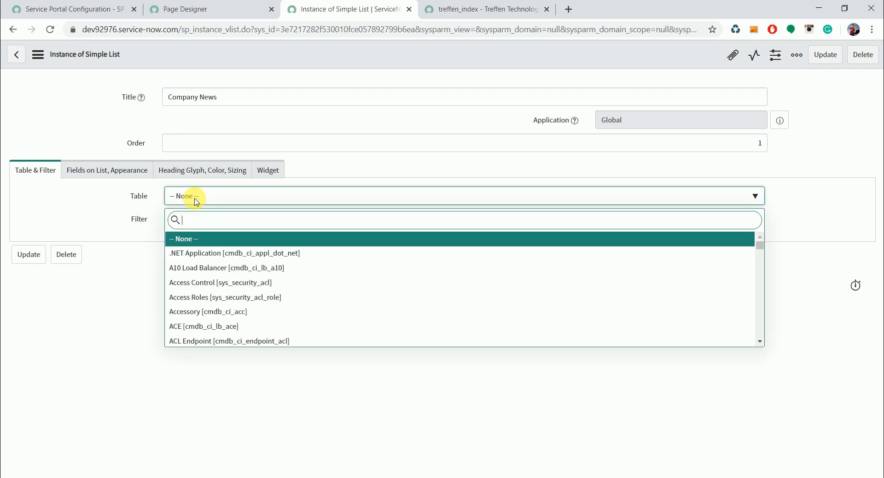
type("knowledge")
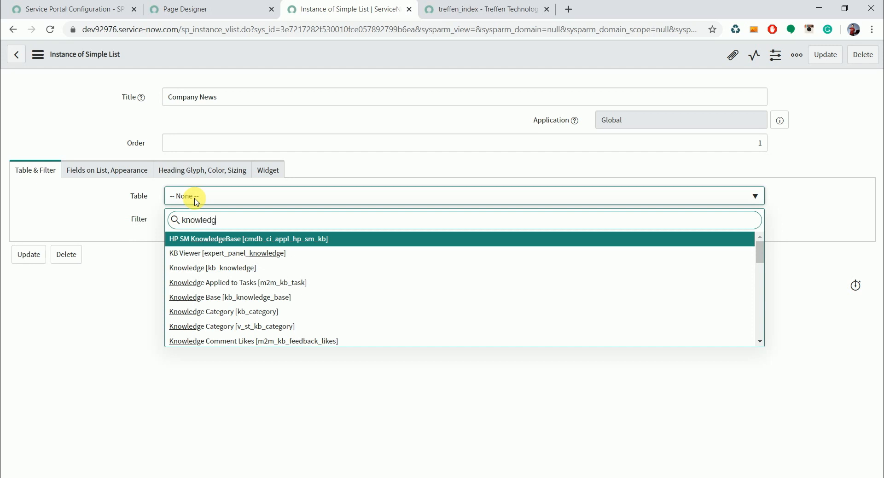
left_click(234, 267)
left_click(228, 223)
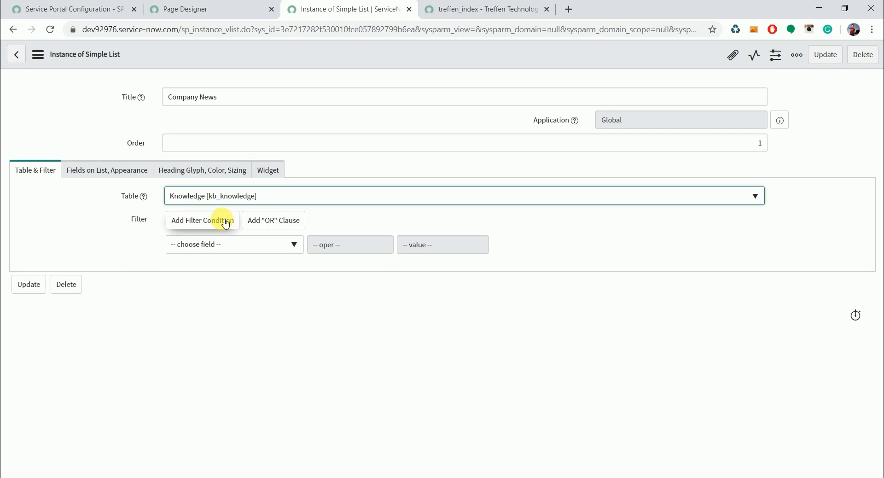
left_click(221, 242)
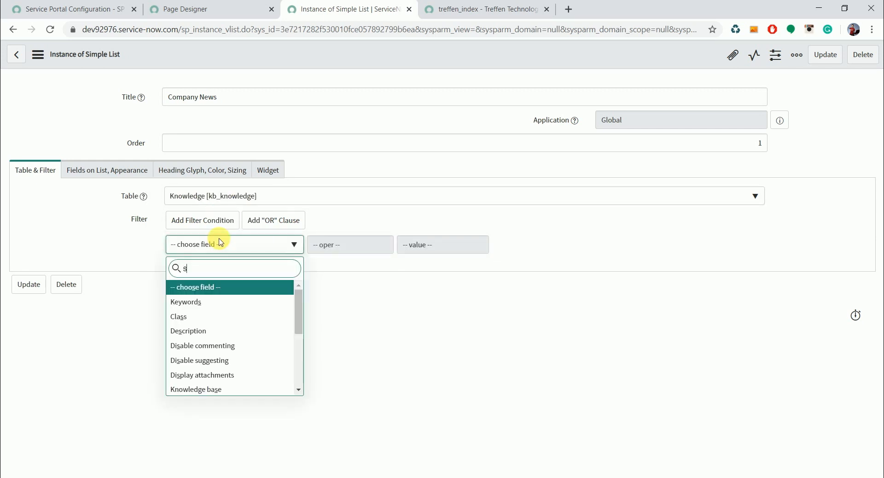
type("act")
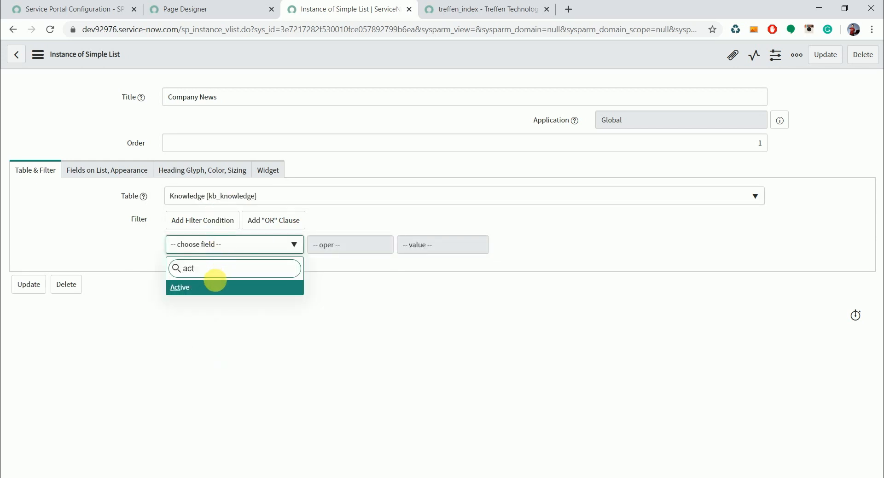
left_click(218, 291)
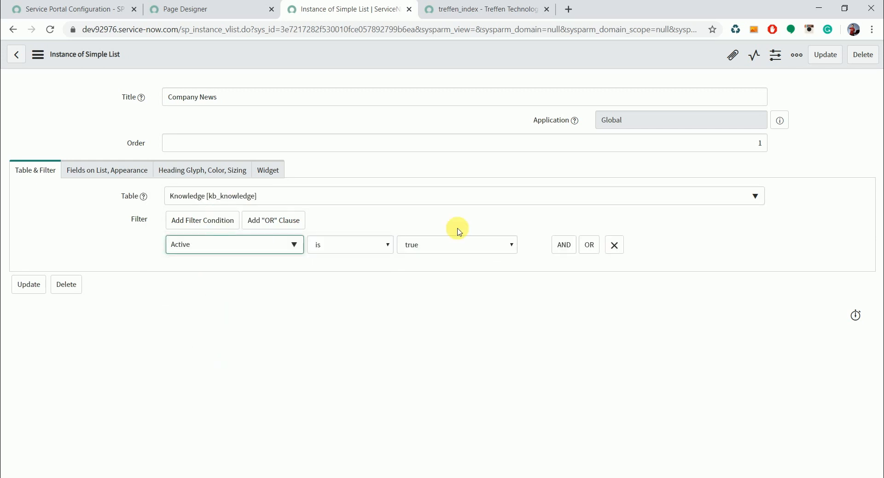
- Add a second required filter condition, Topic is News, and save the Company News instance record
left_click(564, 244)
left_click(236, 286)
type("top")
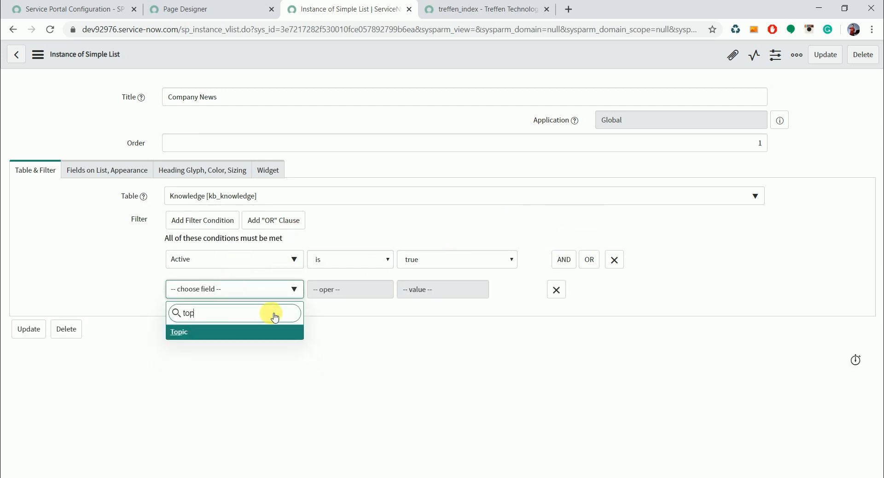
key("Return")
left_click(459, 291)
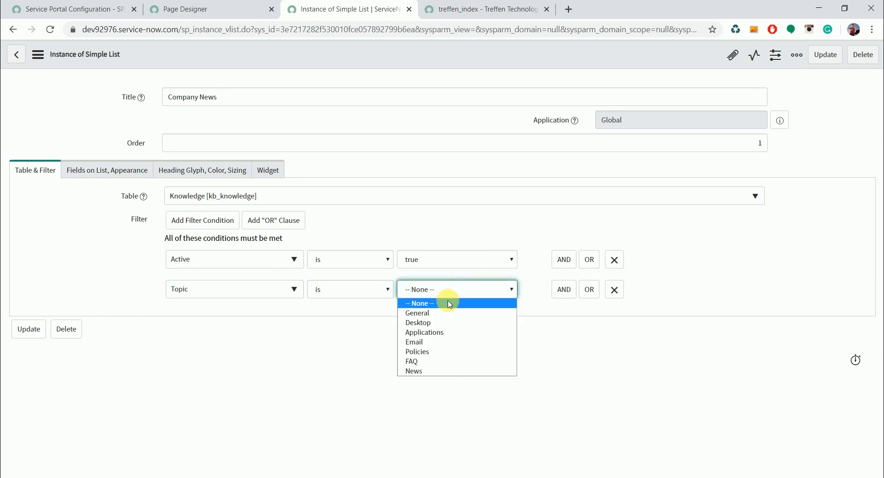
left_click(432, 371)
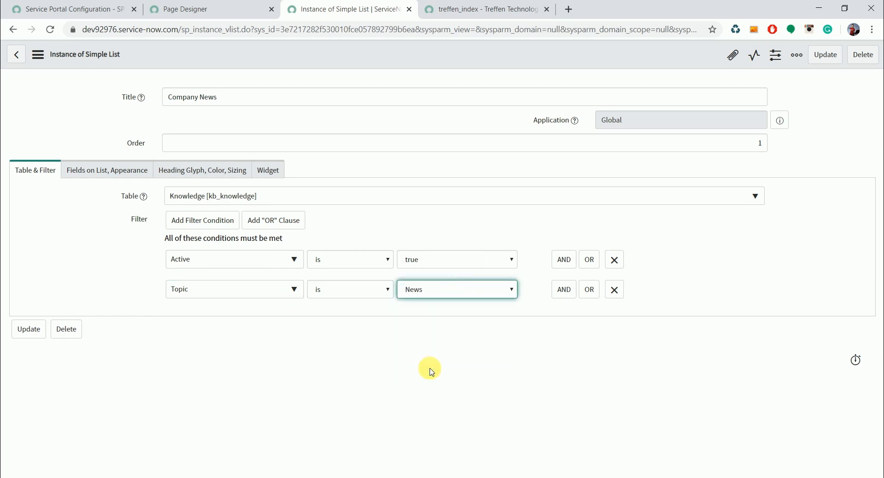
left_click(24, 330)
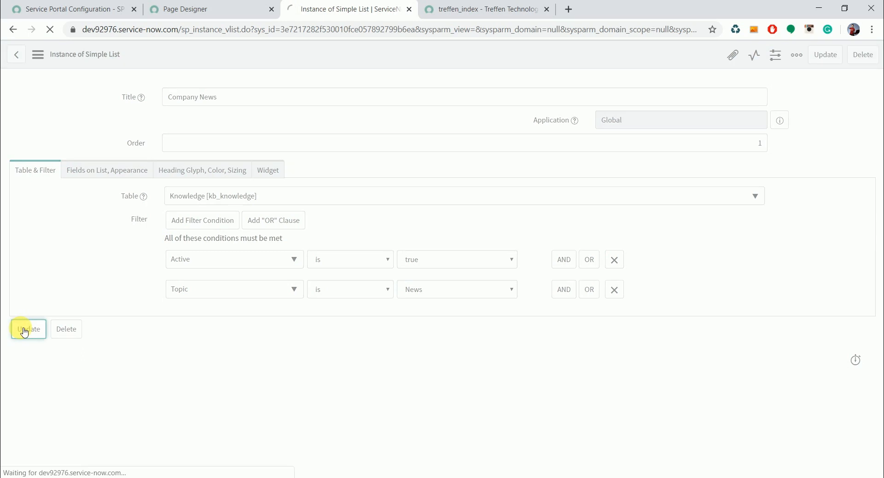
- Return to the Service Portal Designer, filter the pages for "tre" and open treffen_index for editing
left_click(273, 10)
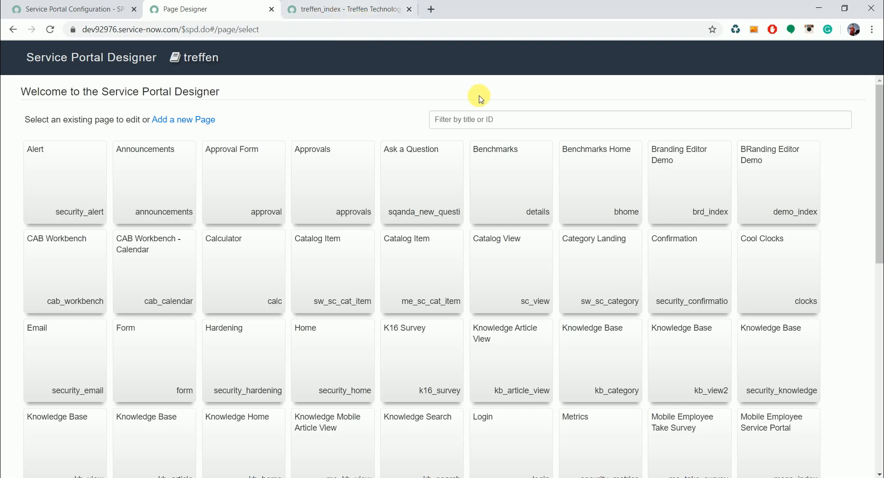
left_click(471, 119)
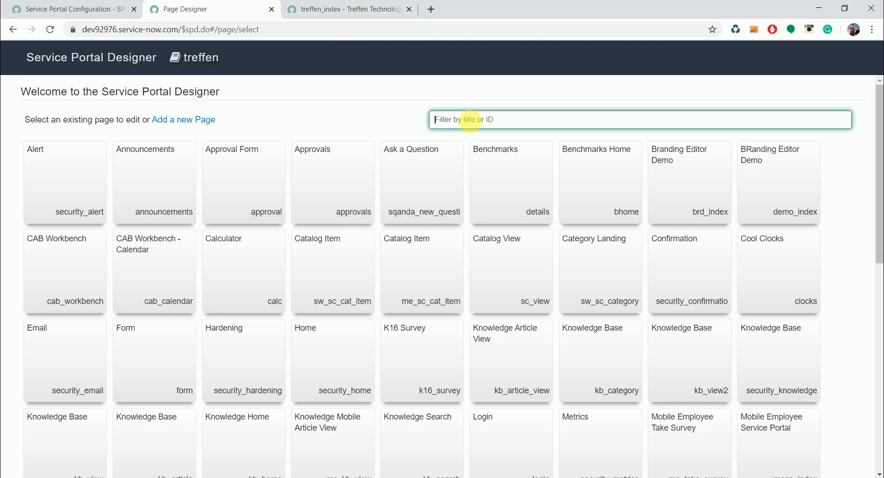
type("tre")
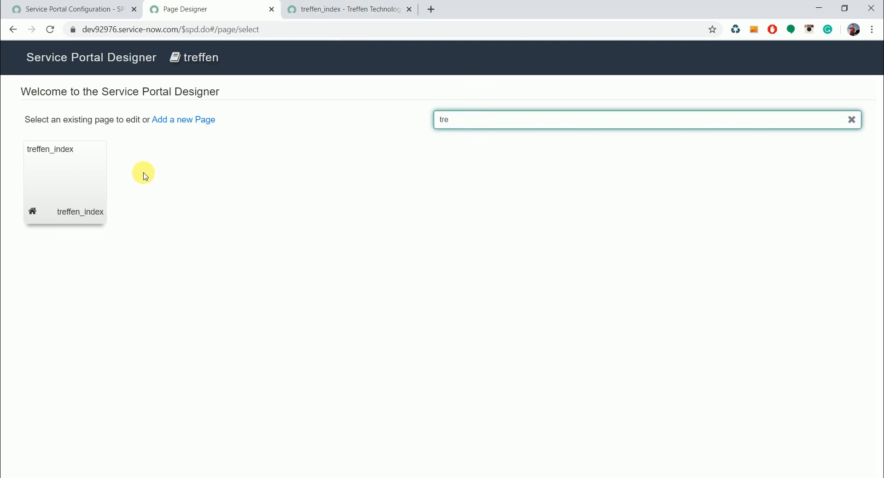
left_click(44, 176)
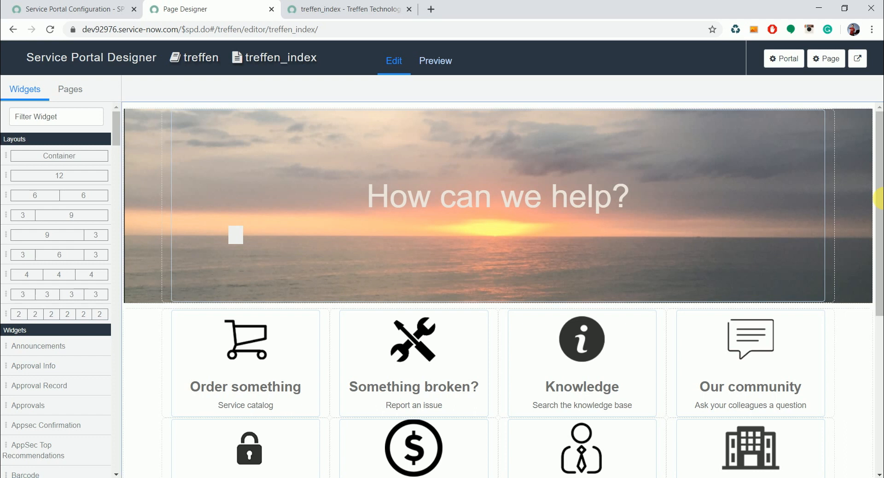
- Set the Company News widget's display field to Short description and save its options
left_click_drag(880, 267, 879, 444)
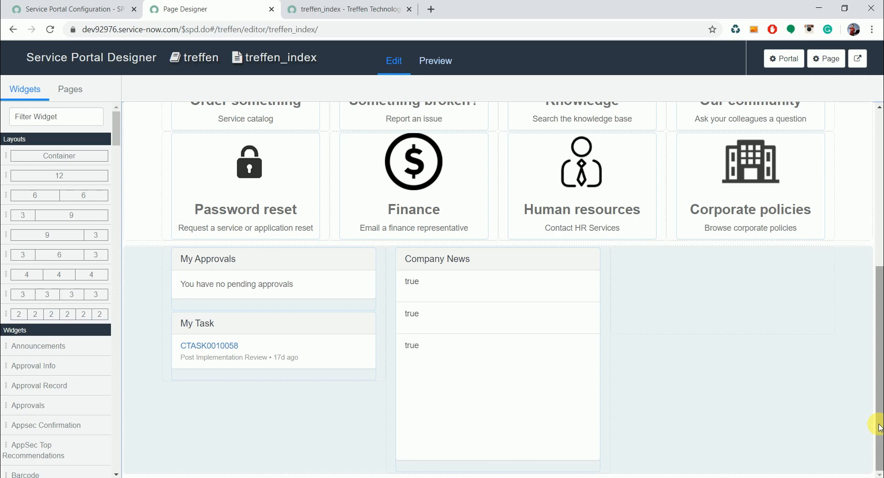
mouse_move(592, 258)
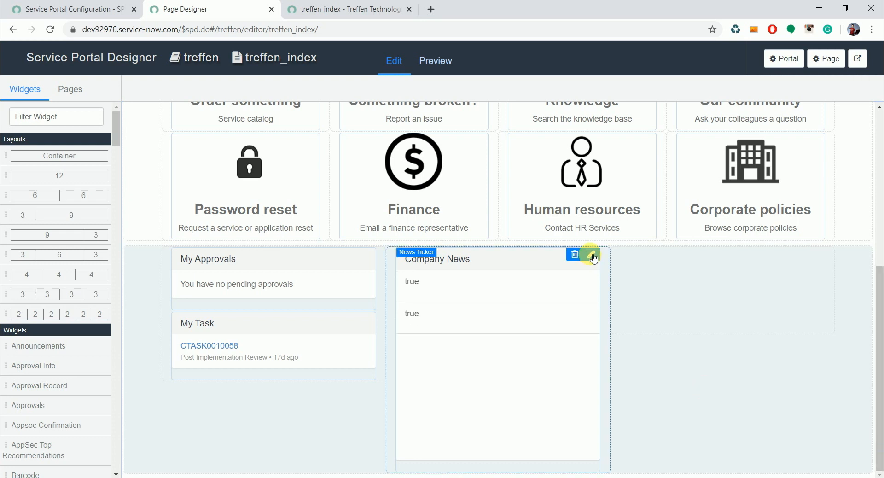
left_click(592, 256)
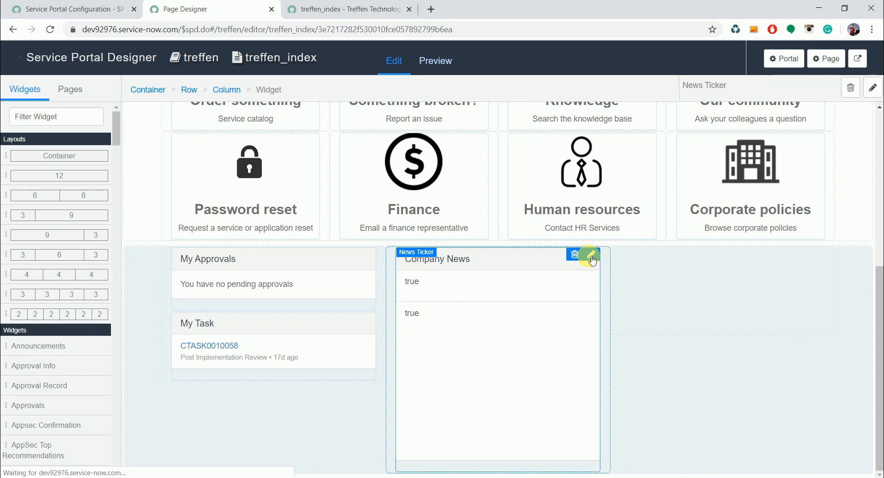
left_click(592, 256)
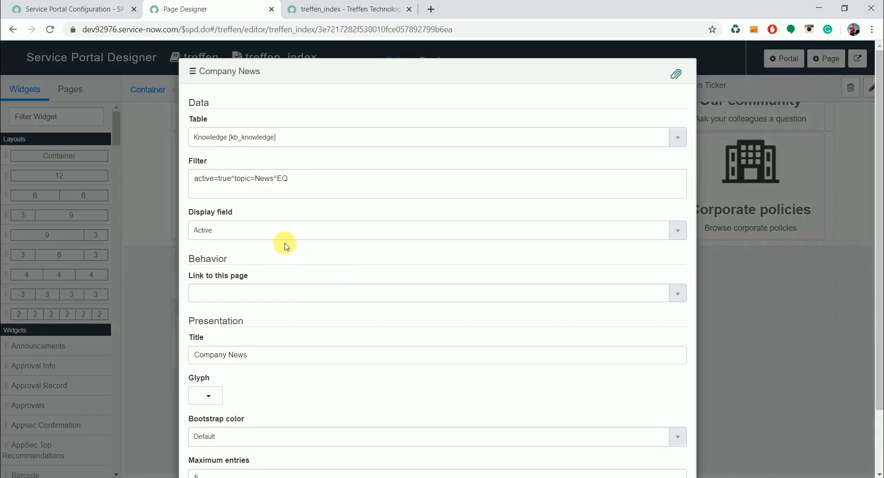
left_click(282, 235)
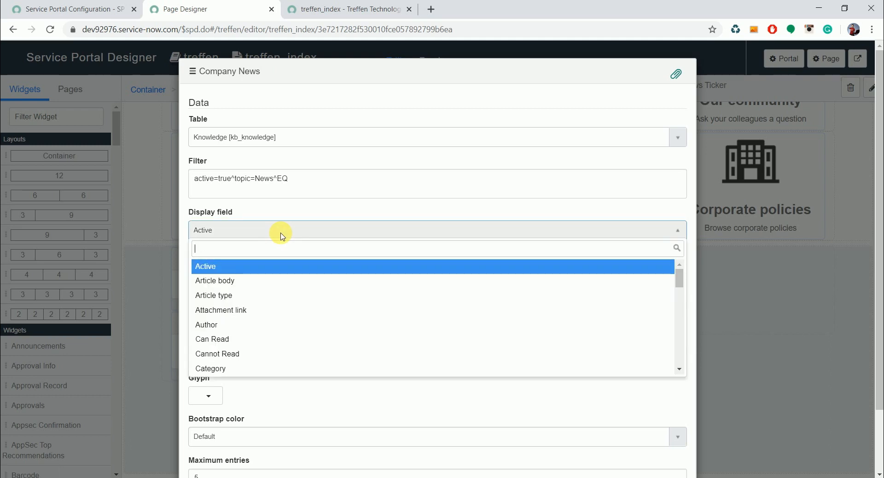
type("short")
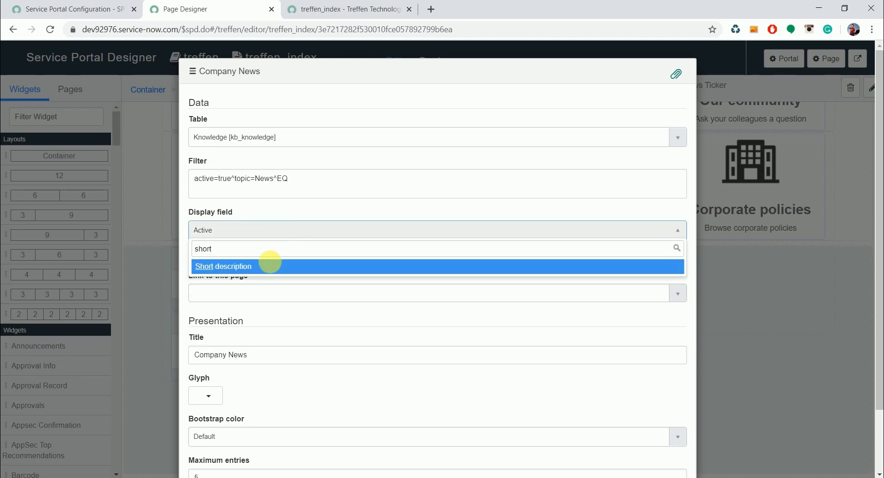
left_click(268, 266)
scroll(880, 201, "down", 2)
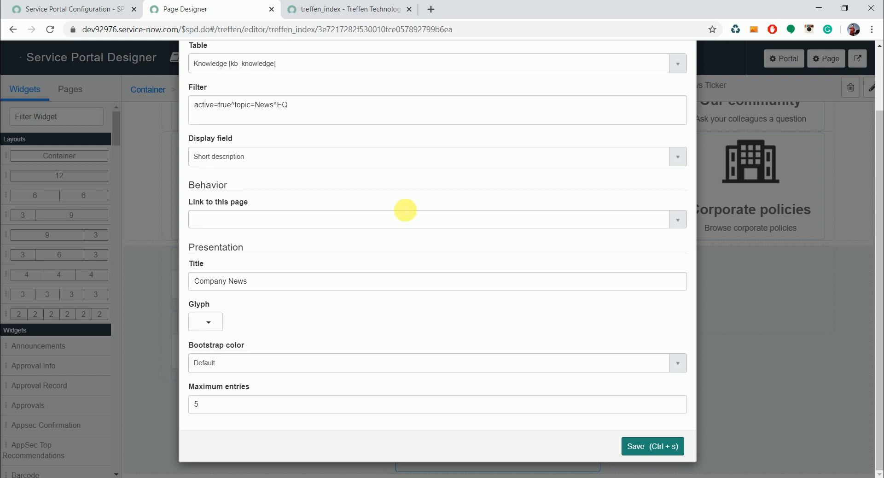
key("ctrl+s")
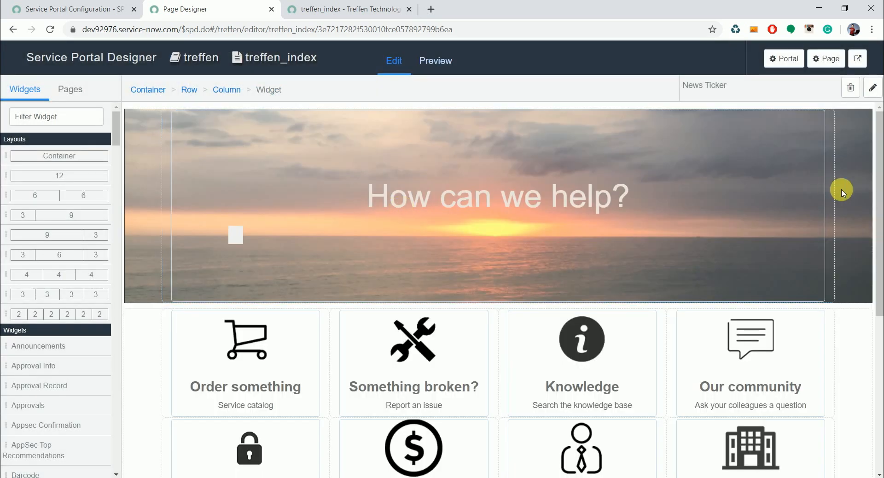
- Add a Connect Support widget to the empty third column of the page's bottom row
left_click(880, 277)
left_click_drag(880, 276, 881, 414)
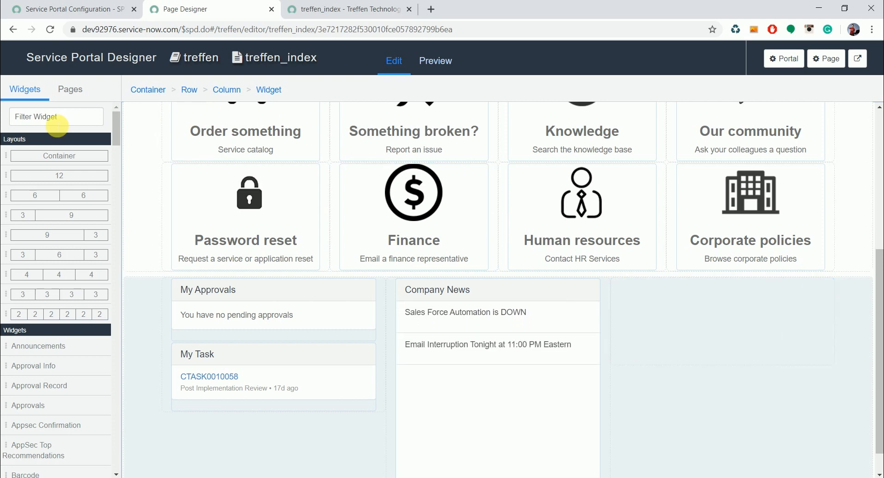
left_click(57, 121)
type("connec")
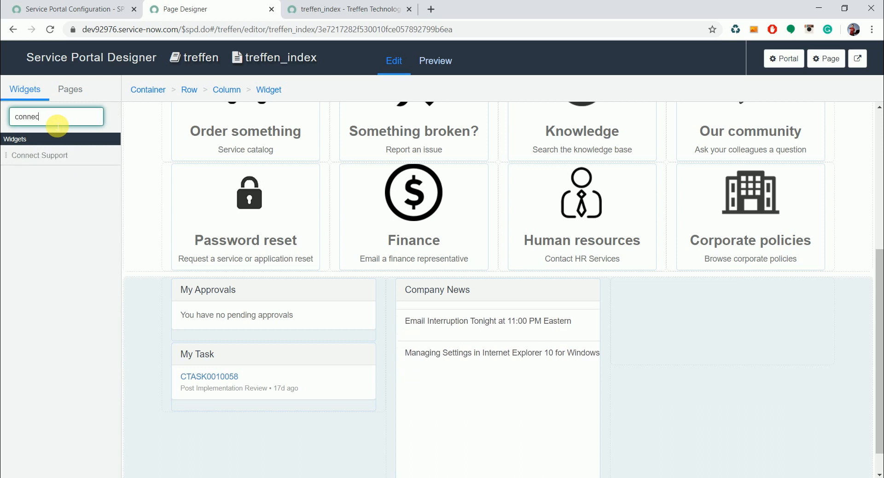
left_click_drag(51, 155, 668, 309)
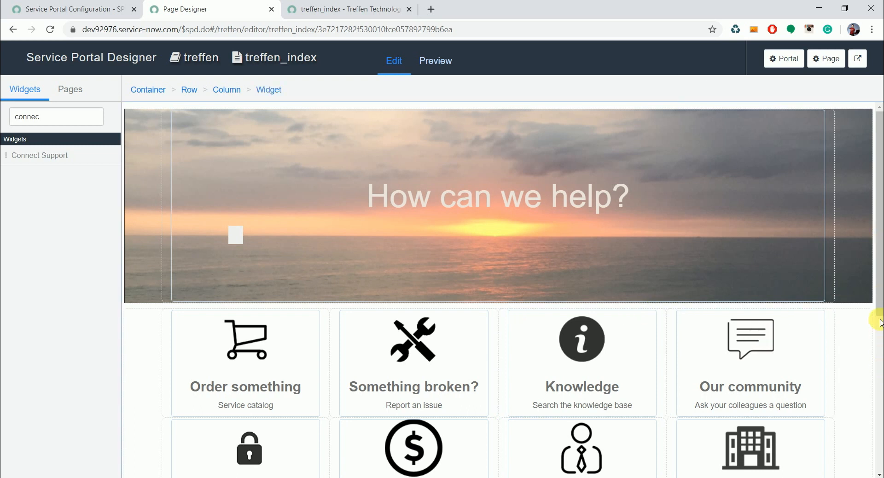
- Give the Connect Support widget the queue name Customer Service and the message "Chat with Treffen HelpDesk", and save its options
left_click_drag(879, 302, 880, 428)
mouse_move(803, 324)
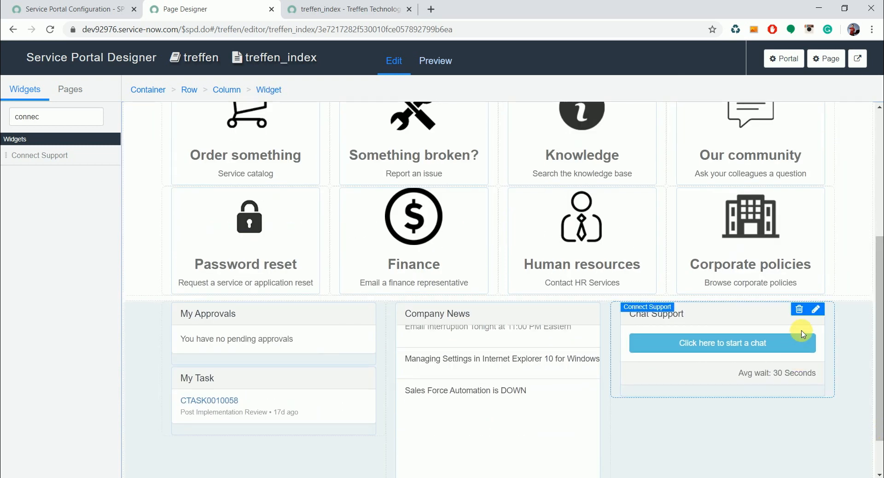
left_click(817, 310)
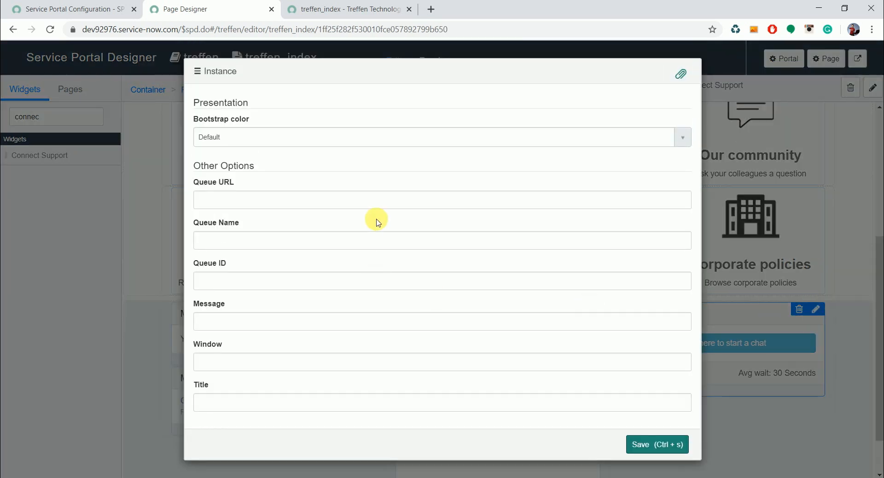
left_click(298, 245)
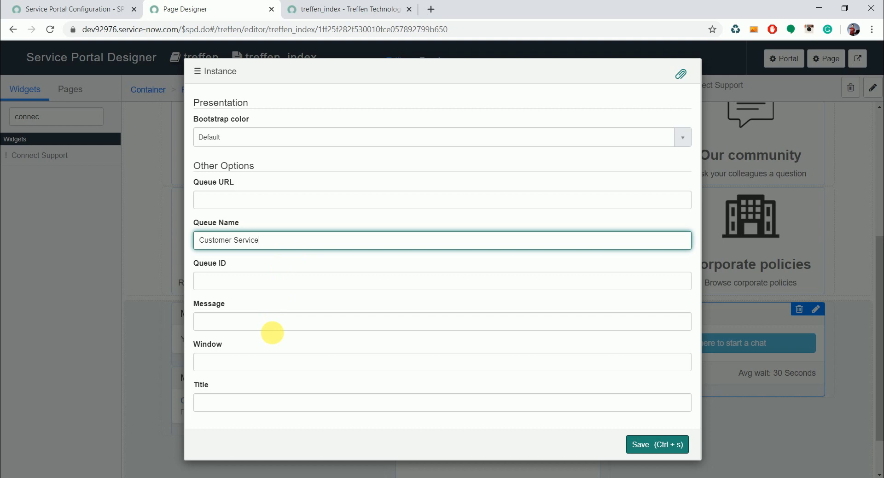
left_click(256, 320)
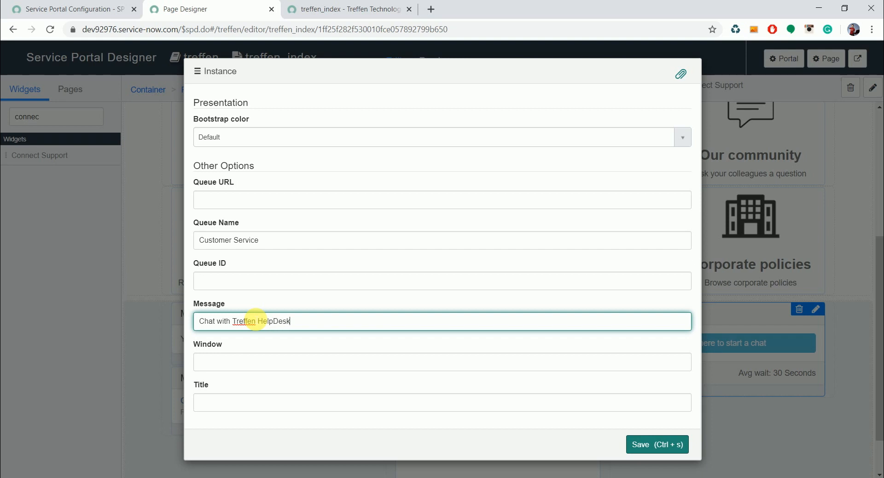
left_click(634, 444)
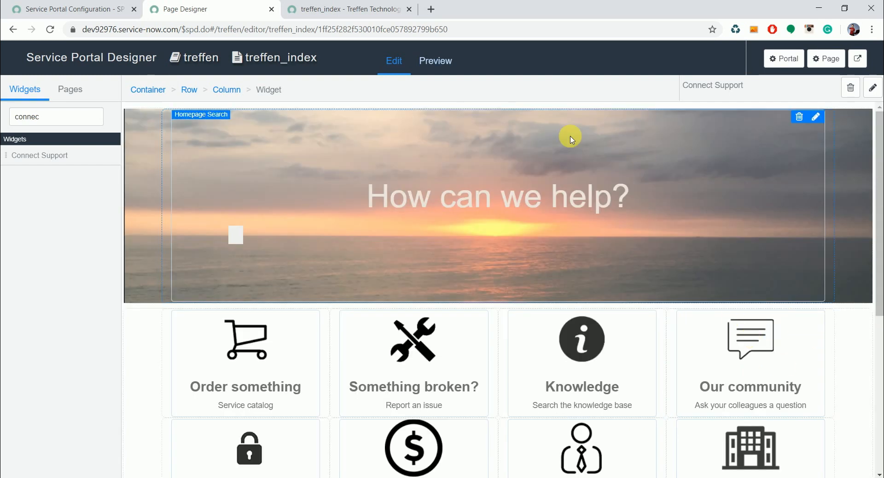
- Reload the live treffen_index page, test the Chat with Treffen HelpDesk button and close the chat window
left_click(323, 8)
left_click(50, 29)
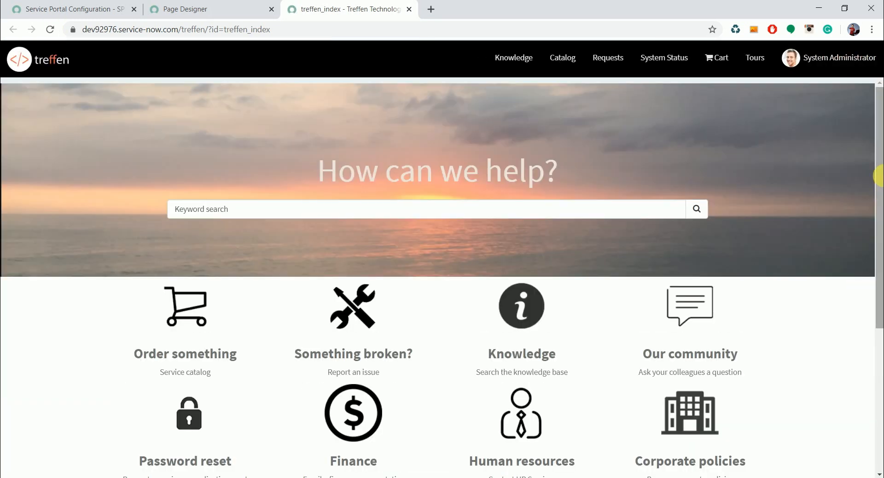
left_click_drag(880, 179, 880, 321)
left_click(739, 295)
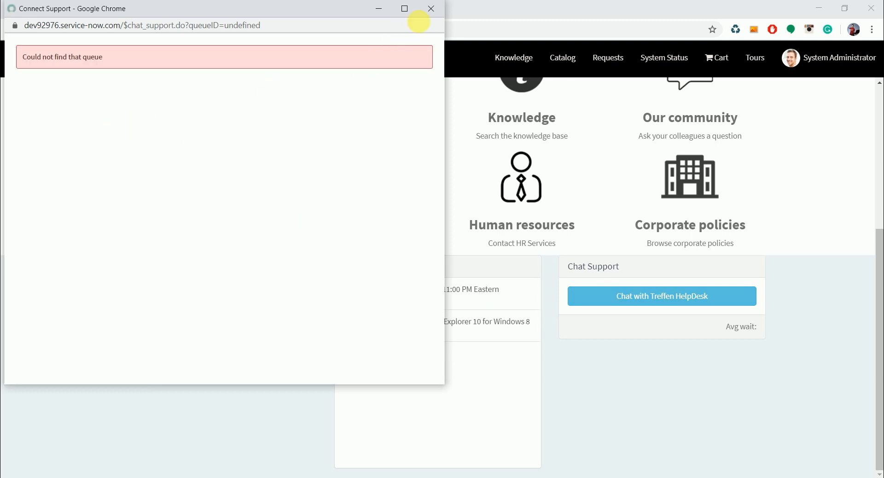
left_click(431, 9)
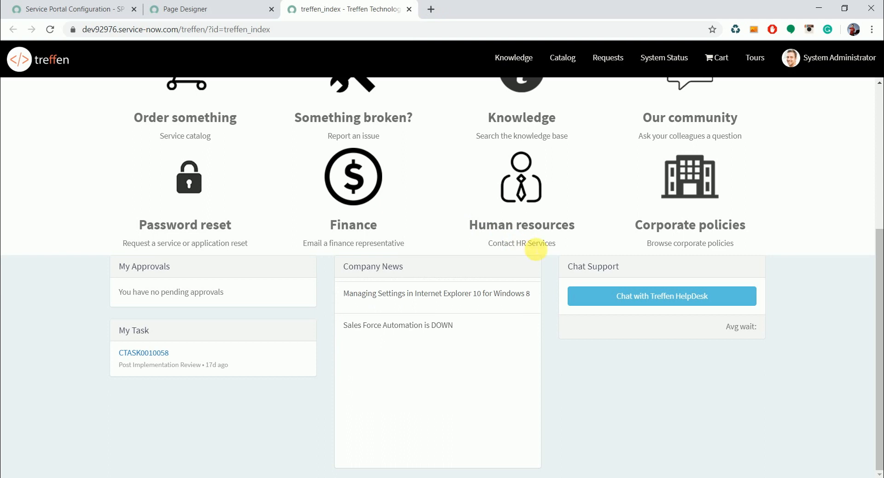
- Return to the Page Designer, review the Connect Support widget's queue name in its options, and save them
left_click(208, 6)
left_click_drag(883, 153, 881, 443)
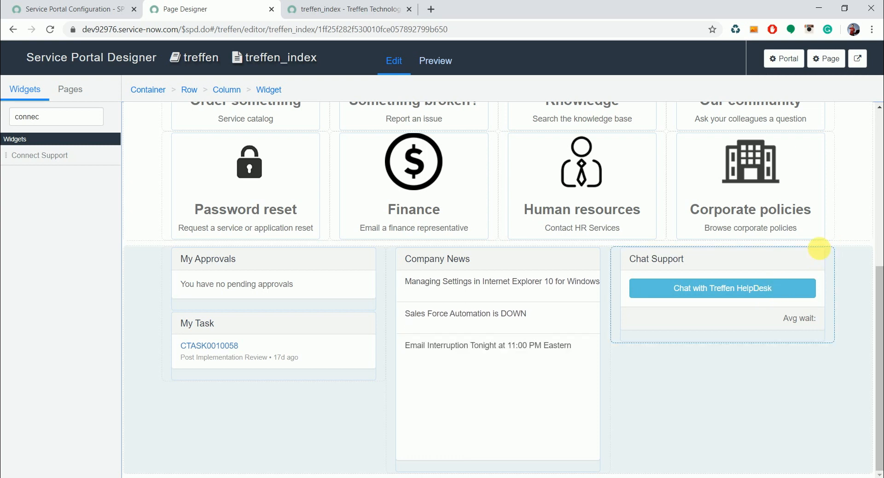
left_click(817, 256)
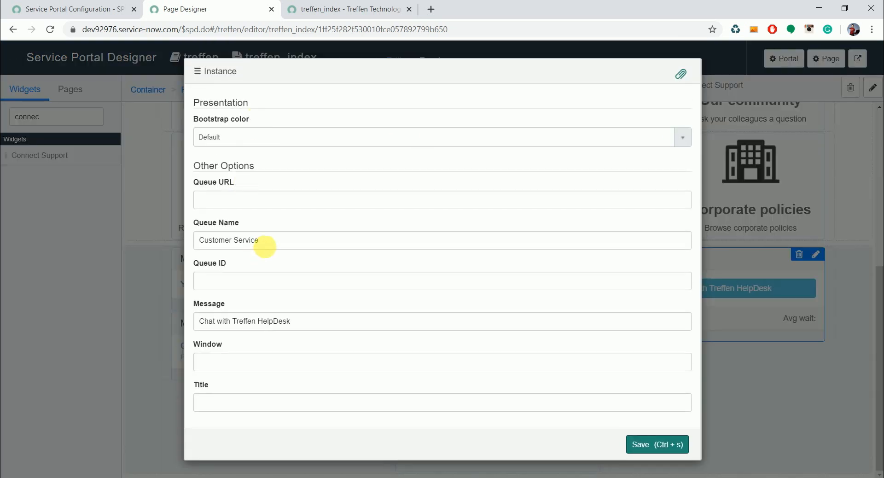
left_click_drag(269, 248, 197, 248)
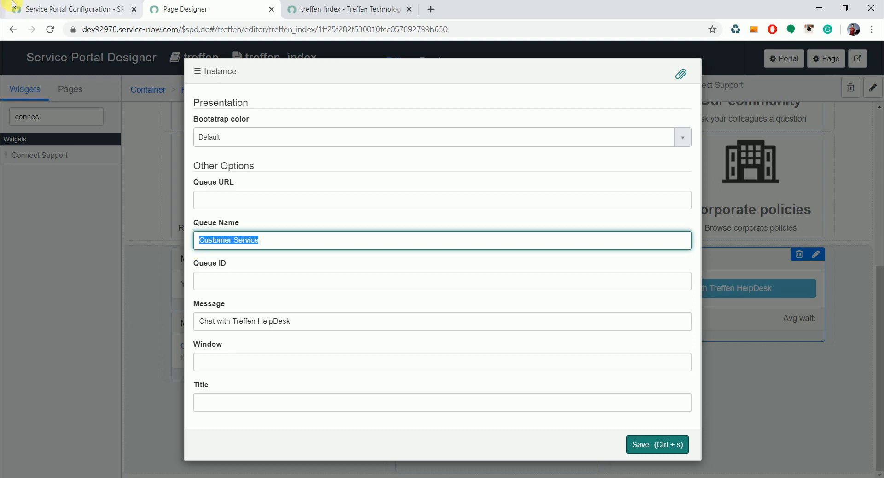
left_click(58, 8)
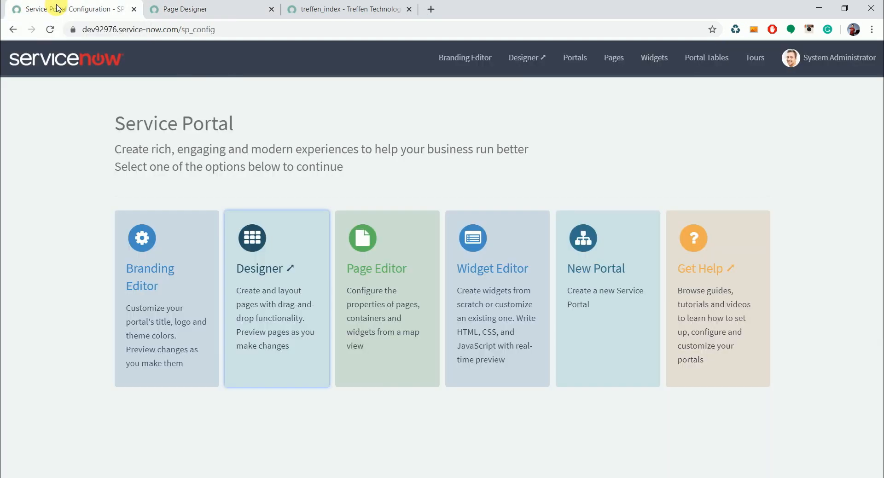
left_click(206, 8)
key("ctrl+s")
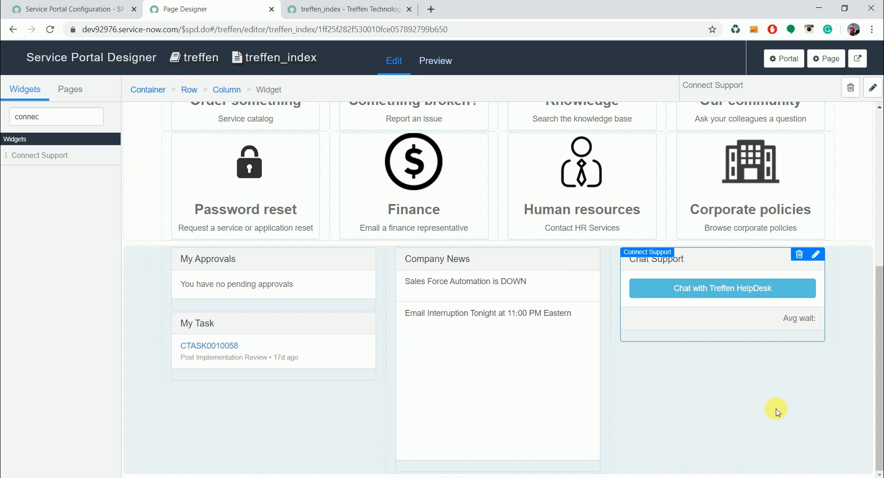
- Open the Service Portal Configuration page at dev92976.service-now.com/sp_config in a new browser tab
left_click(430, 10)
type("sp")
key("BackSpace")
key("BackSpace")
key("BackSpace")
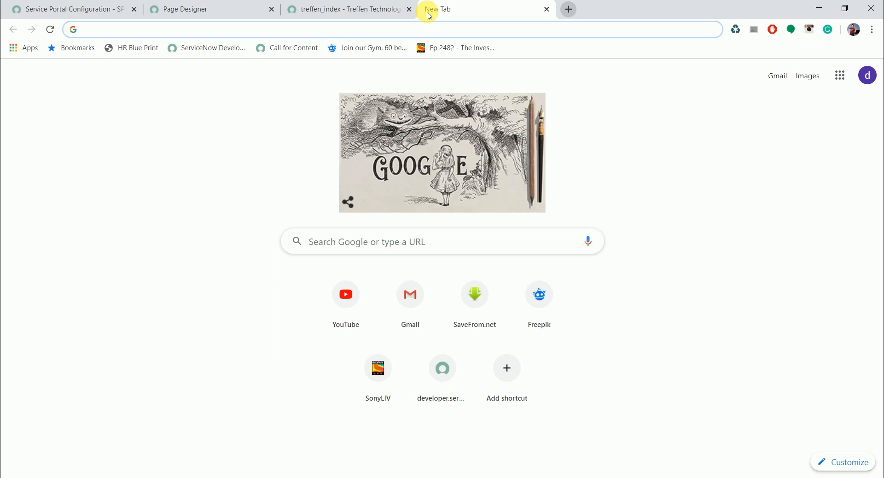
type("dev")
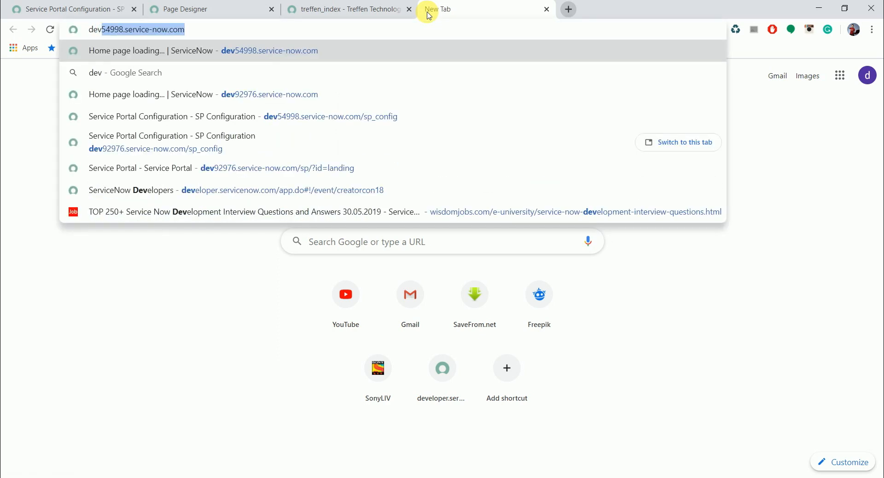
type("976")
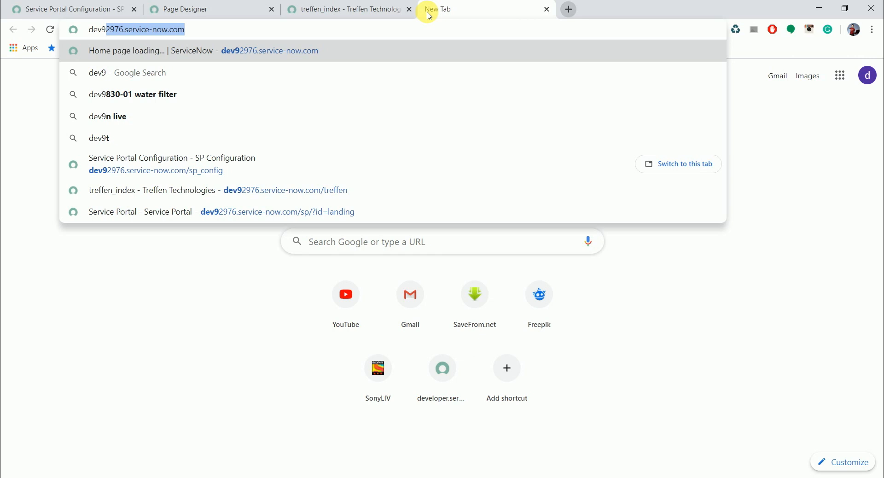
key("Right")
type("/sp_con")
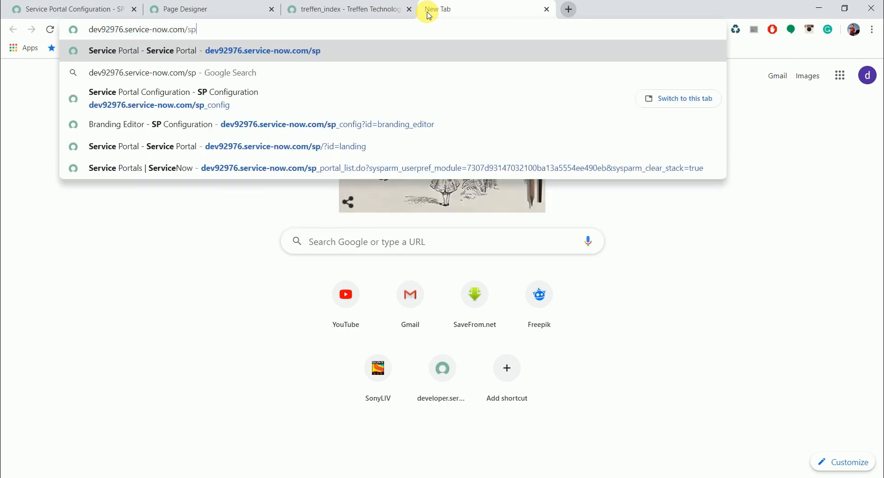
key("Return")
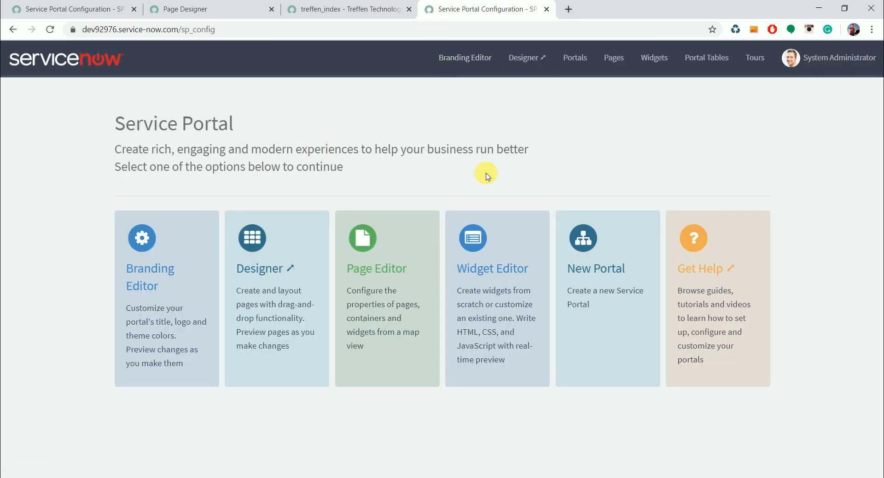
- Open the treffen_index page in the Page Editor
left_click(376, 240)
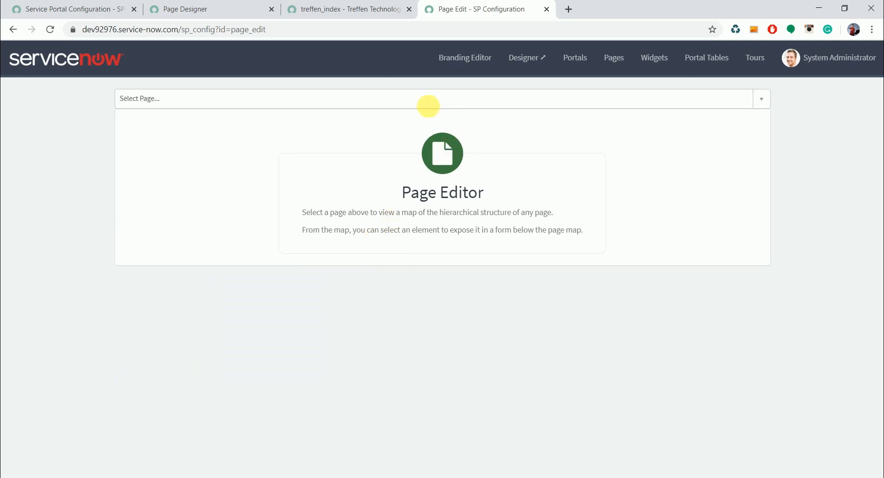
left_click(428, 105)
type("treff")
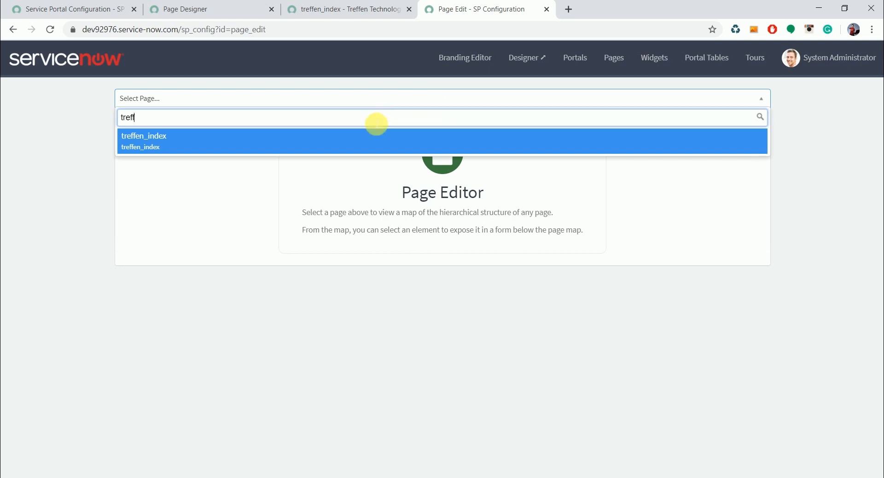
left_click(362, 141)
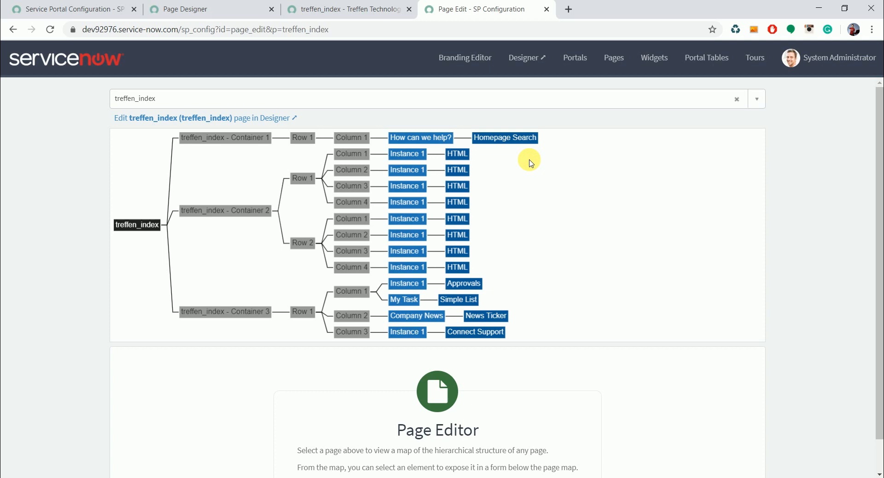
- In the treffen_index page's specific CSS, add a section.page main.body rule with padding-top:0px !important
left_click(123, 226)
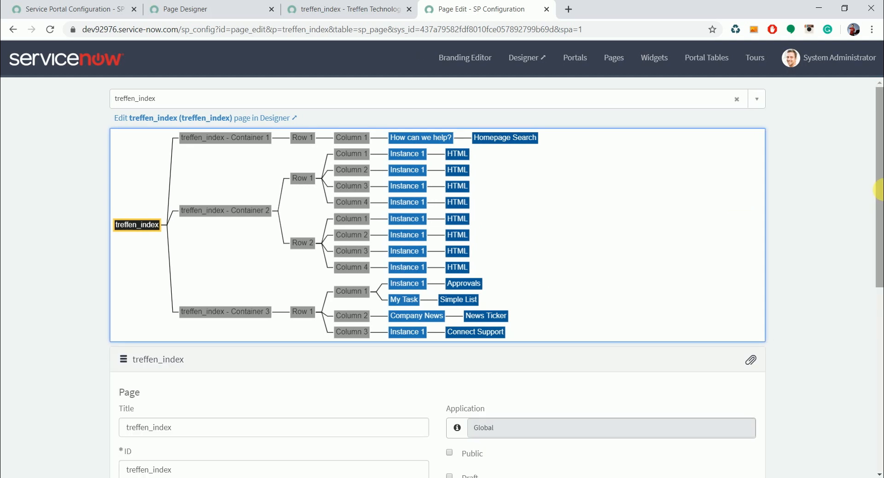
left_click_drag(879, 196, 880, 303)
left_click(379, 392)
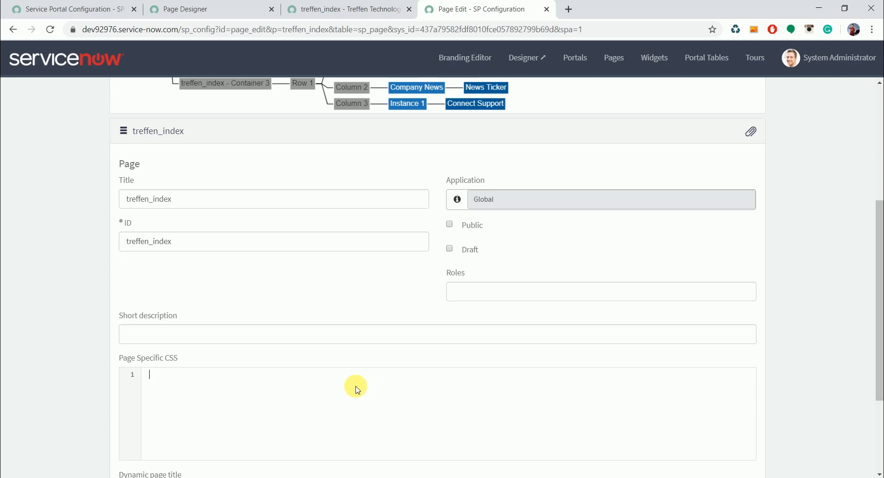
type("section.page main.body{}{")
key("BackSpace")
key("Left")
key("Return")
key("Return")
key("Return")
type("padding")
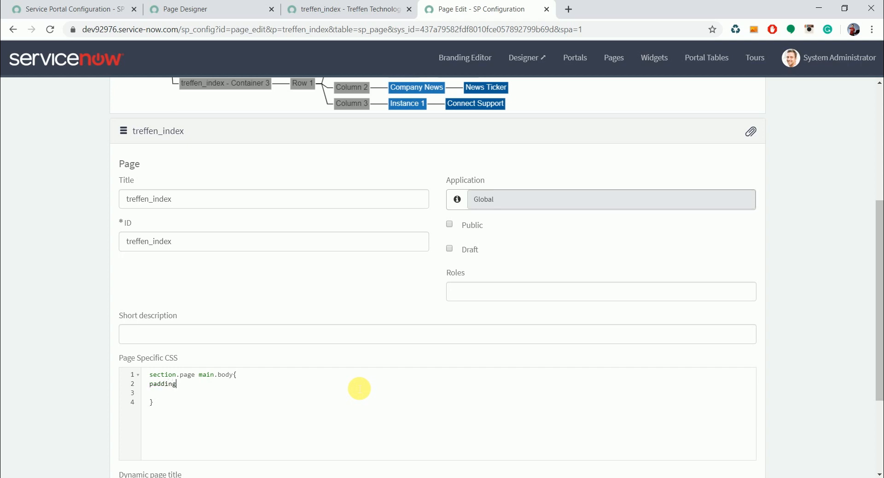
type("-top")
type(":10p")
type("x")
key("BackSpace")
key("BackSpace")
key("BackSpace")
key("BackSpace")
type("0px !impoe")
key("BackSpace")
type("rtant")
type(";  } ")
- Add an h3 rule with color:#323232 to the page-specific CSS
type("h3")
type("{}")
key("Return")
key("Return")
type("color:#")
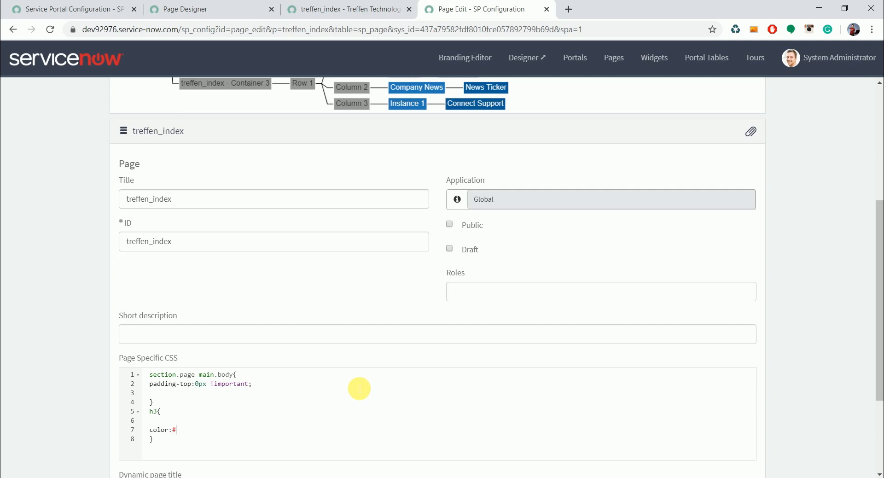
type("323232")
type("; } ")
- Add a .paddingtop_20 class with padding-top:20px to the page-specific CSS and save the page
type(".padding")
type("top_2")
type("0")
type("{}")
key("Return")
key("Return")
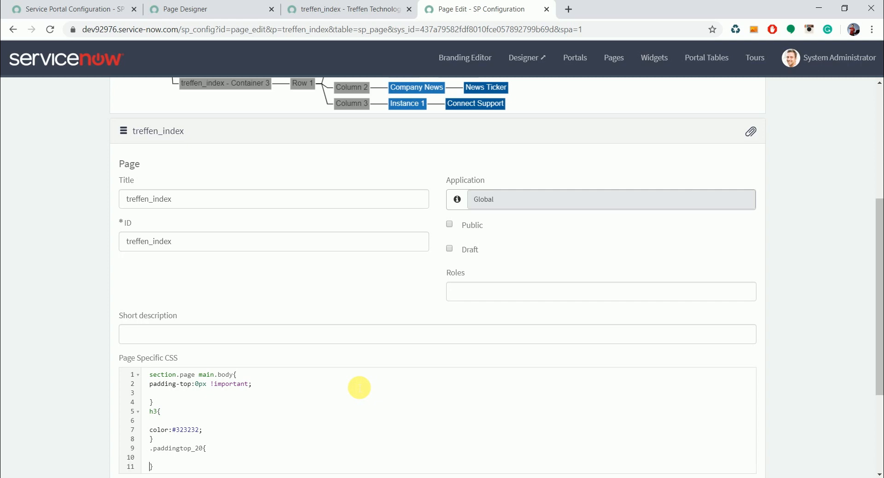
key("Return")
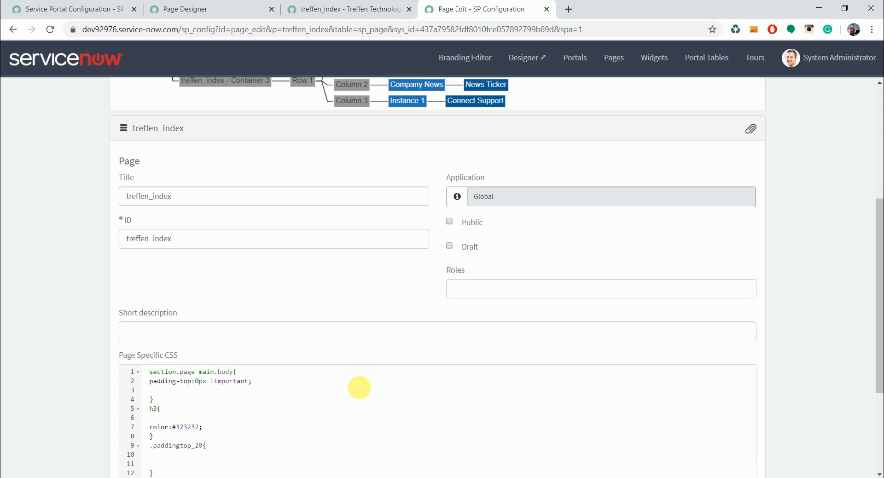
type("padding-top:20px;")
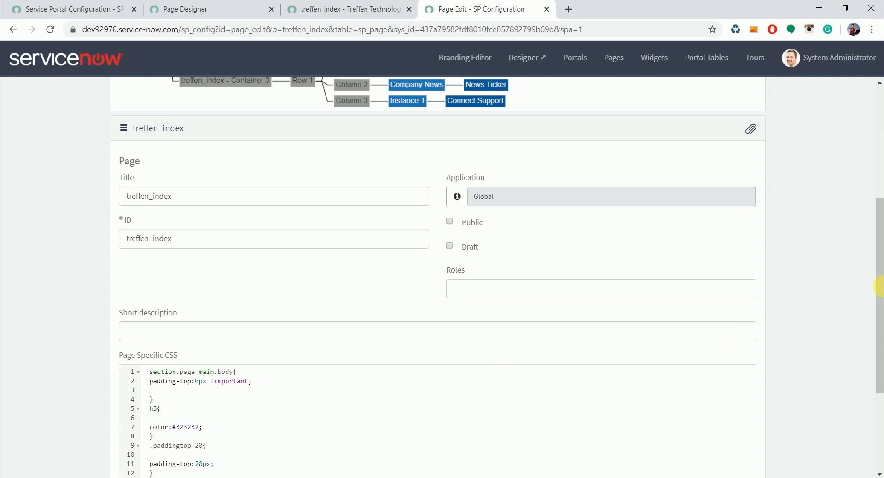
left_click_drag(879, 307, 879, 375)
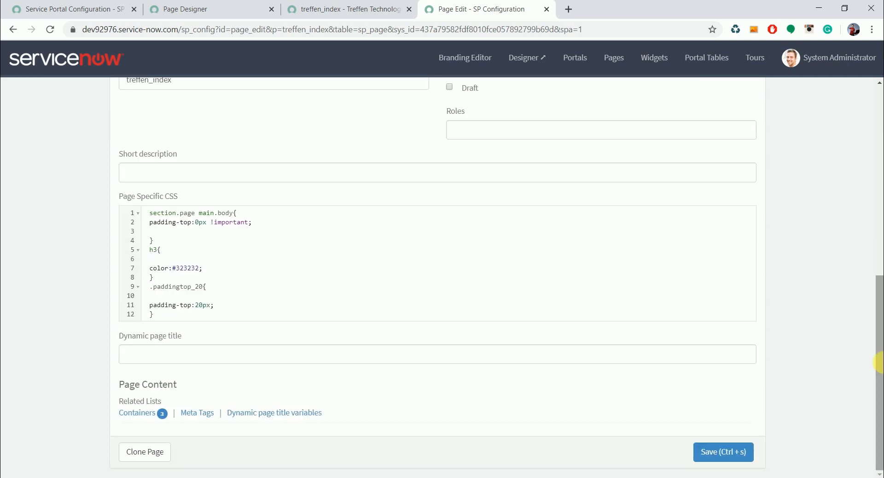
left_click(729, 449)
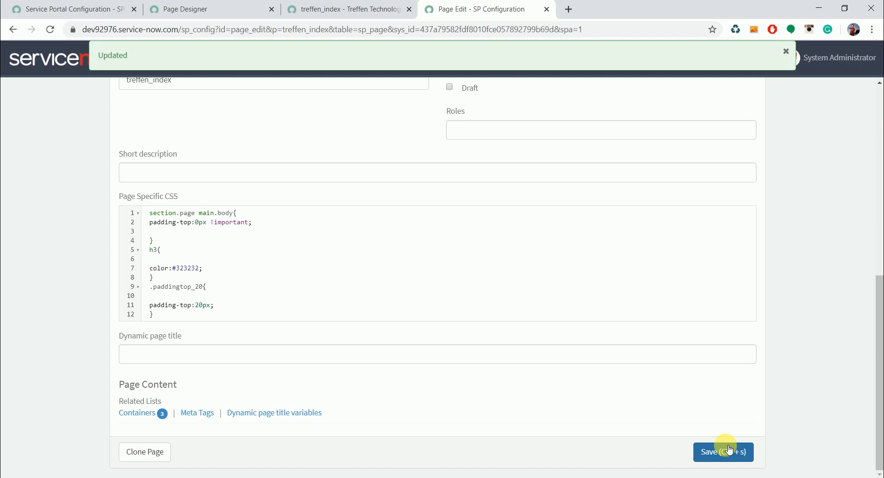
- Copy the class name paddingtop_20 from the CSS, set it as the CSS class of Container 1's Row 1, and save
mouse_move(879, 339)
left_mouse_down()
mouse_move(880, 256)
mouse_move(879, 333)
left_mouse_up()
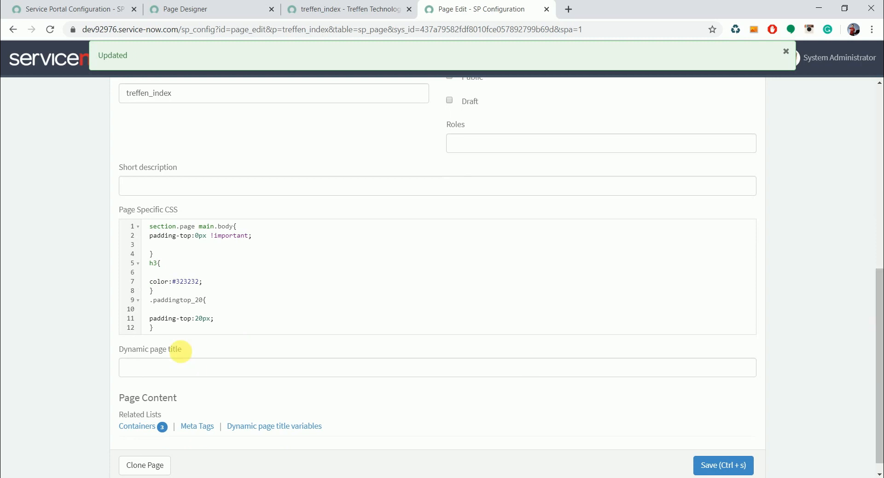
left_click_drag(204, 301, 160, 303)
key("ctrl+c")
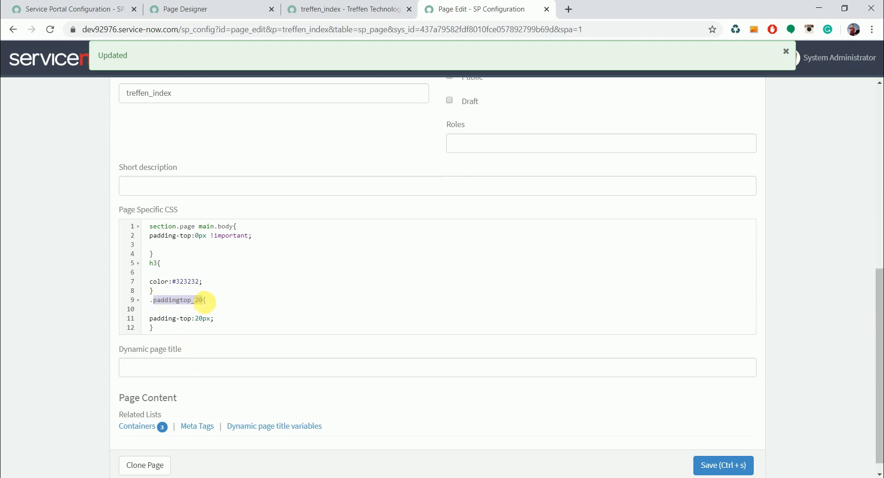
left_click_drag(879, 319, 879, 138)
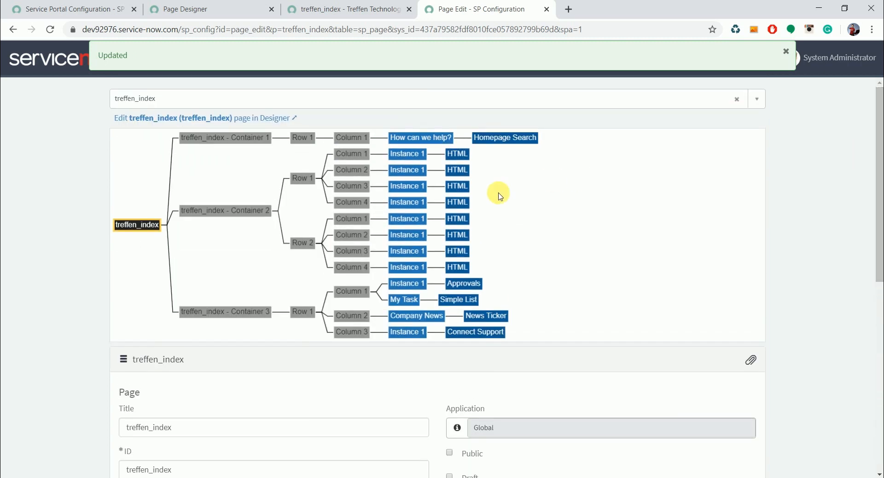
left_click(304, 138)
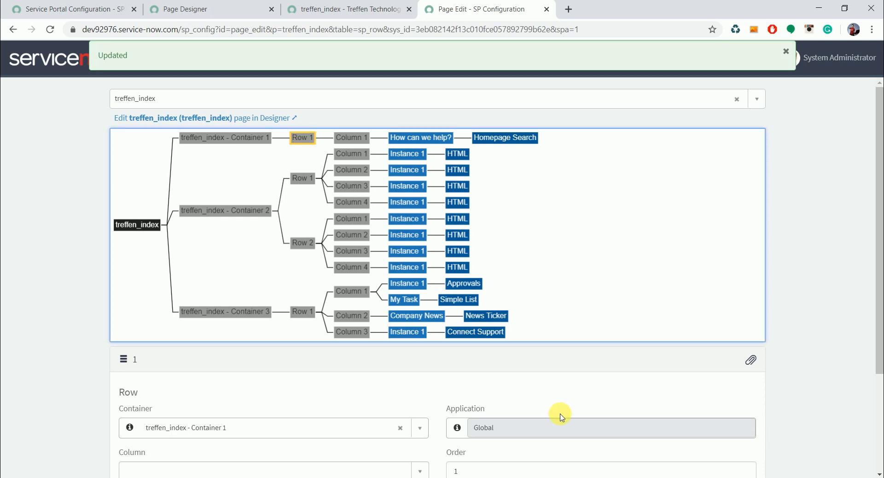
left_click_drag(880, 254, 880, 348)
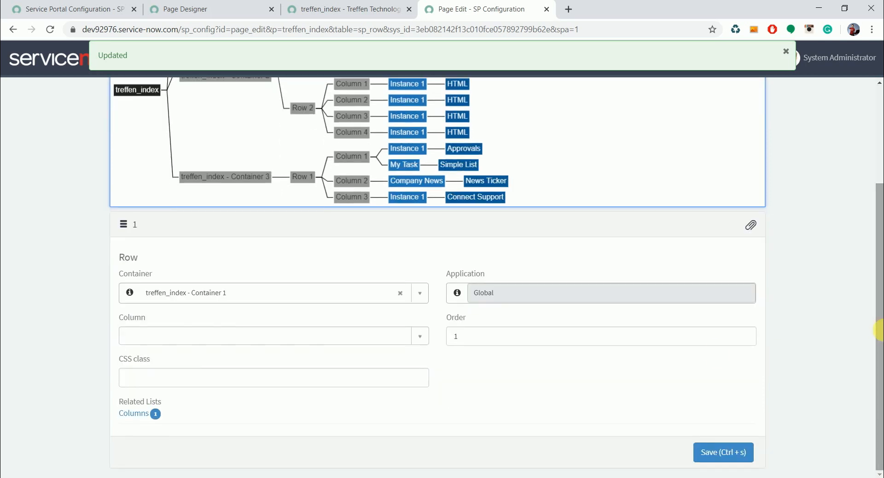
left_click(360, 377)
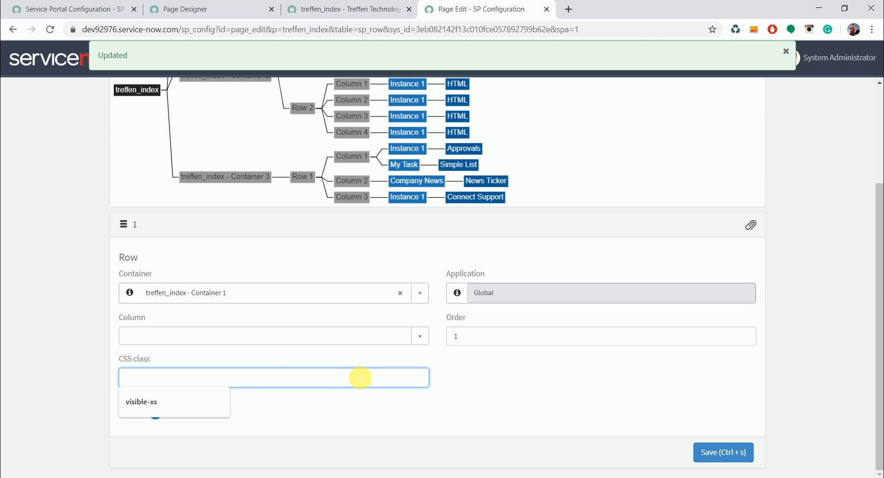
key("ctrl+v")
left_click(721, 453)
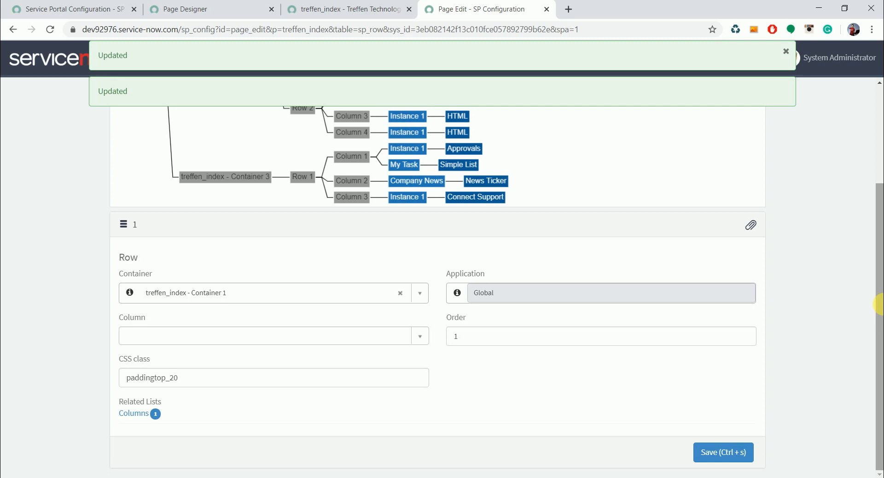
- Set the CSS class of Row 2 in Container 2 to paddingtop_20 and save the row
left_click_drag(878, 219, 878, 150)
left_click(302, 196)
left_click_drag(878, 272, 878, 326)
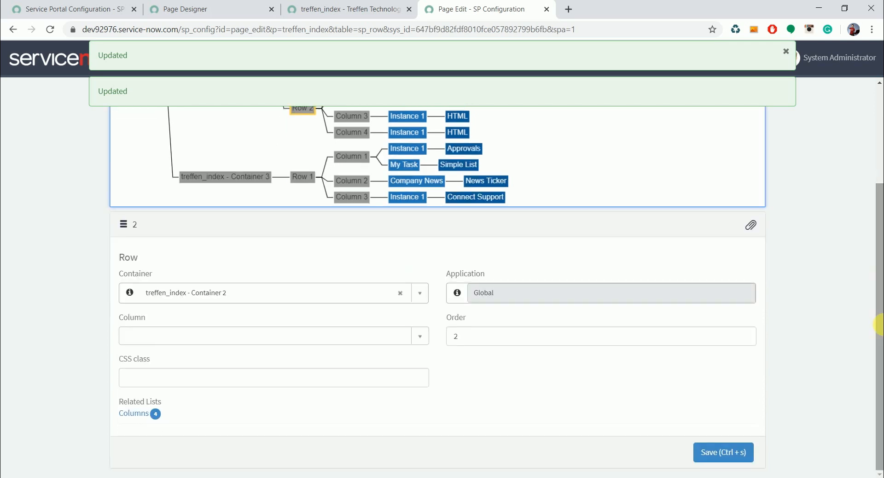
left_click(399, 382)
key("ctrl+v")
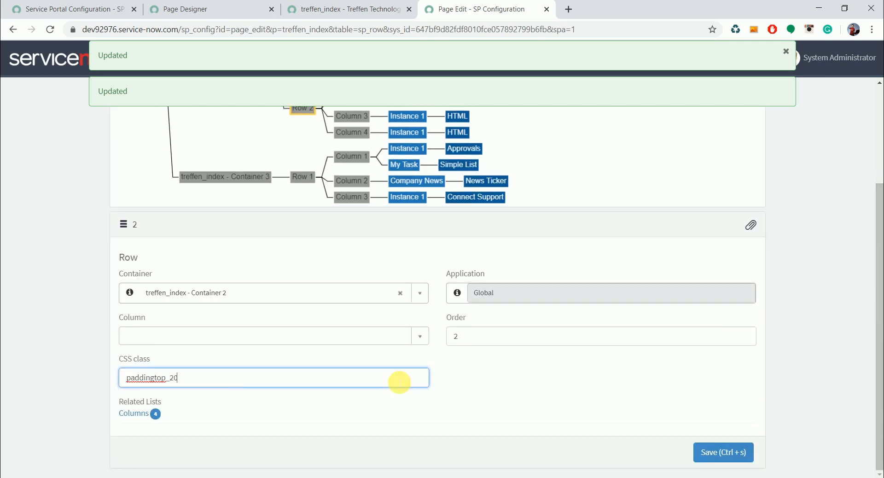
left_click(705, 449)
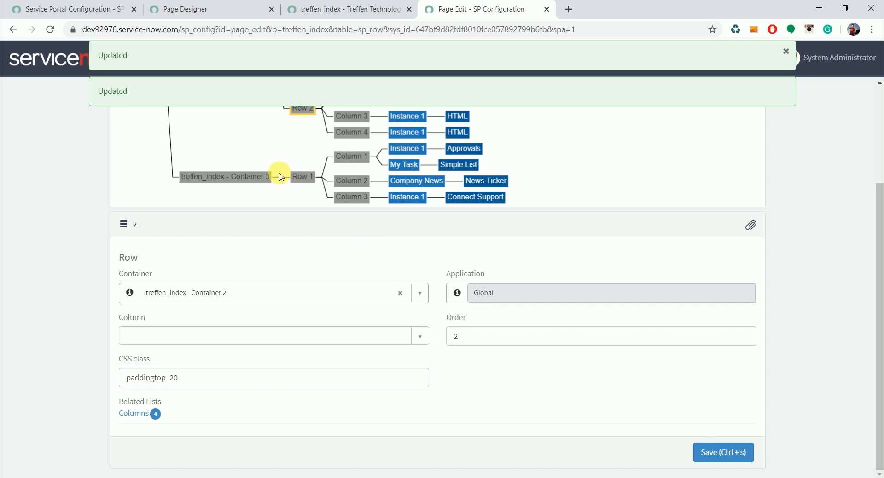
- Set the CSS class of treffen_index - Container 3 to paddingtop_20 and save the container
left_click(239, 179)
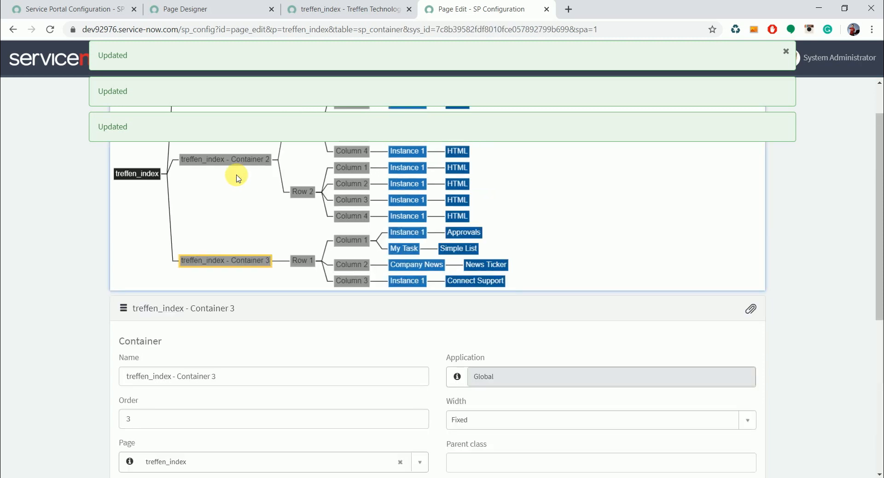
left_click_drag(880, 225, 883, 319)
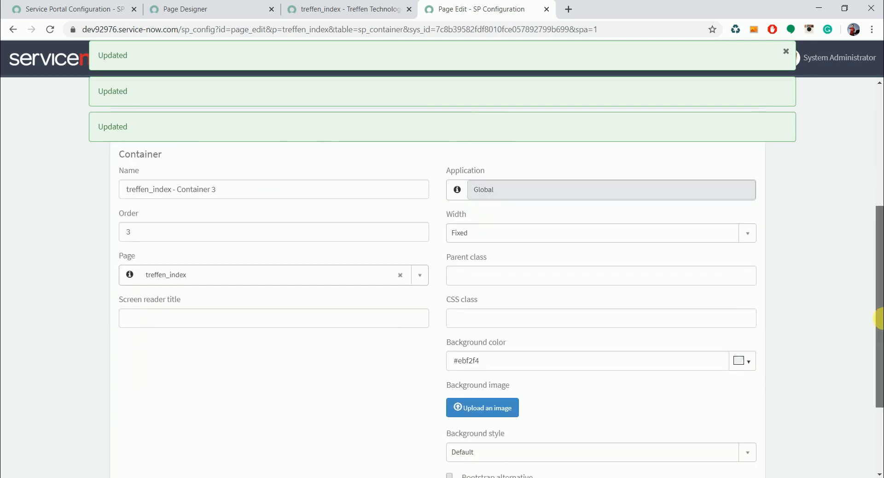
left_click(609, 327)
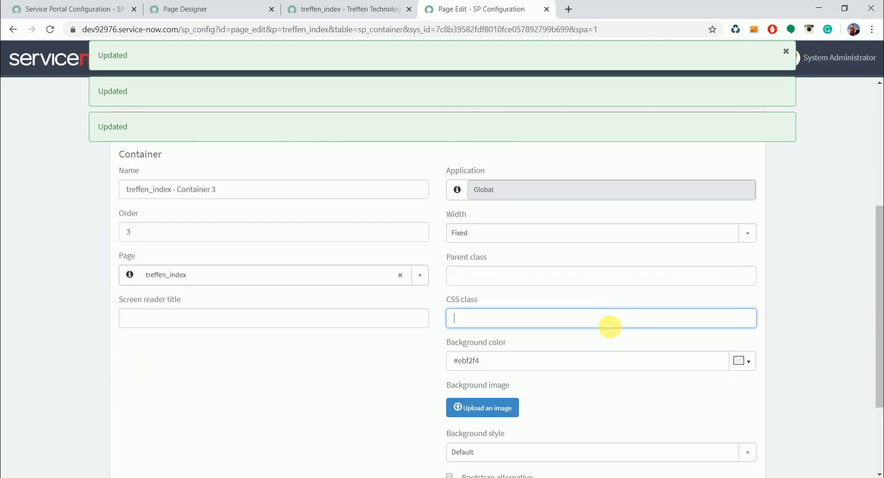
type("paddingtop_20")
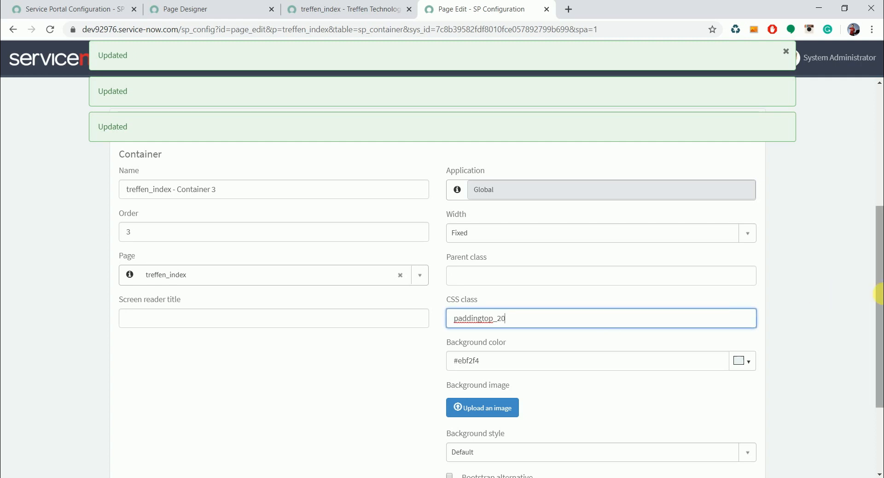
left_click_drag(880, 316, 880, 379)
left_click(706, 454)
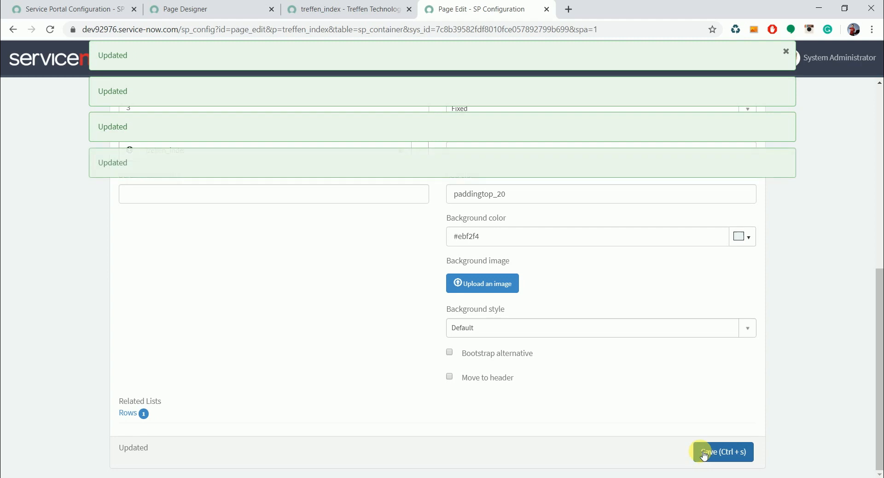
- Reload the live treffen_index portal page and check the row spacing and heading colour from the banner to the bottom widgets
left_click(390, 11)
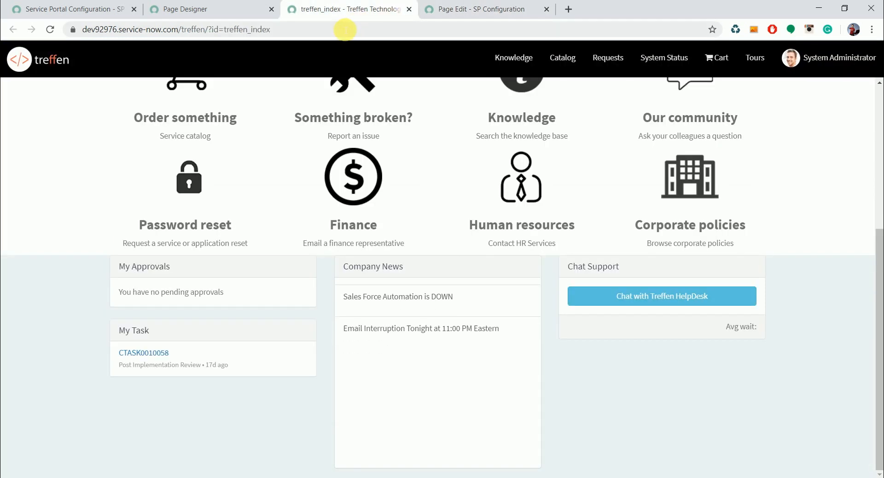
left_click(345, 29)
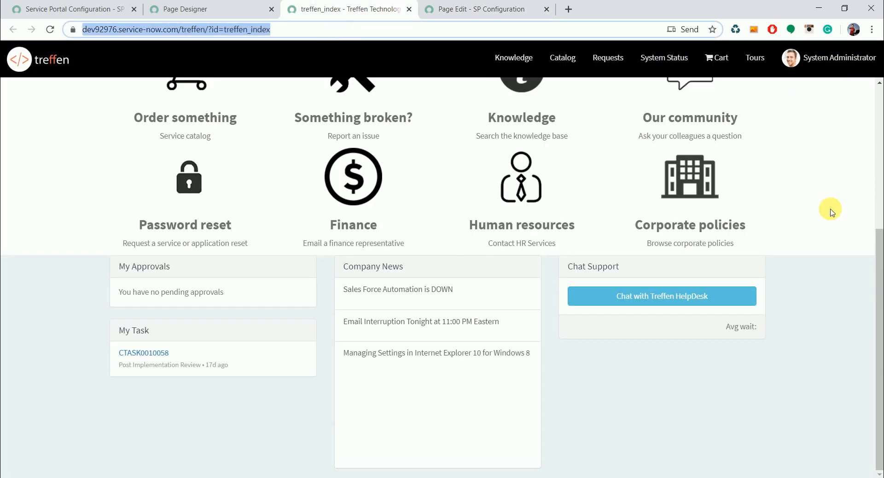
left_click_drag(878, 260, 880, 228)
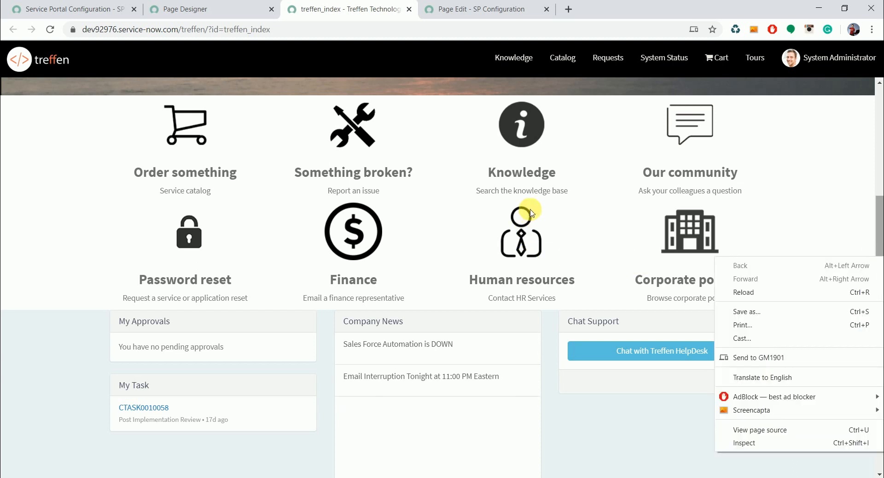
left_click(880, 182)
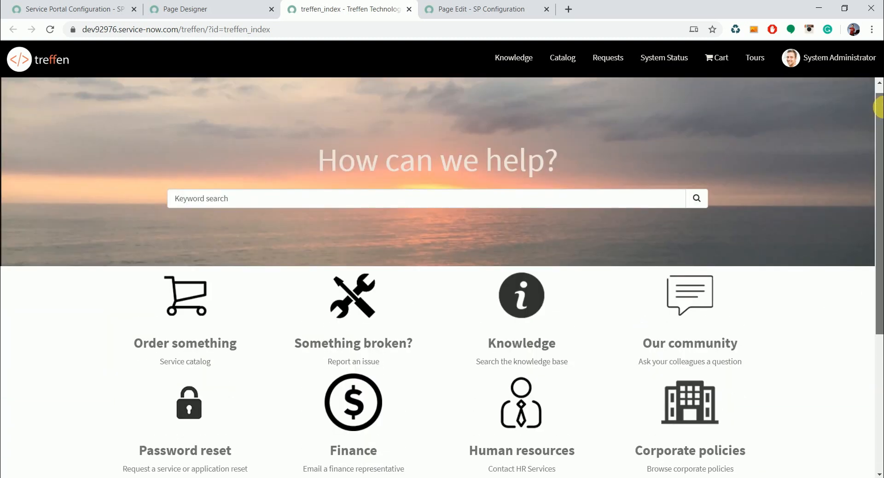
left_click(444, 28)
key("Return")
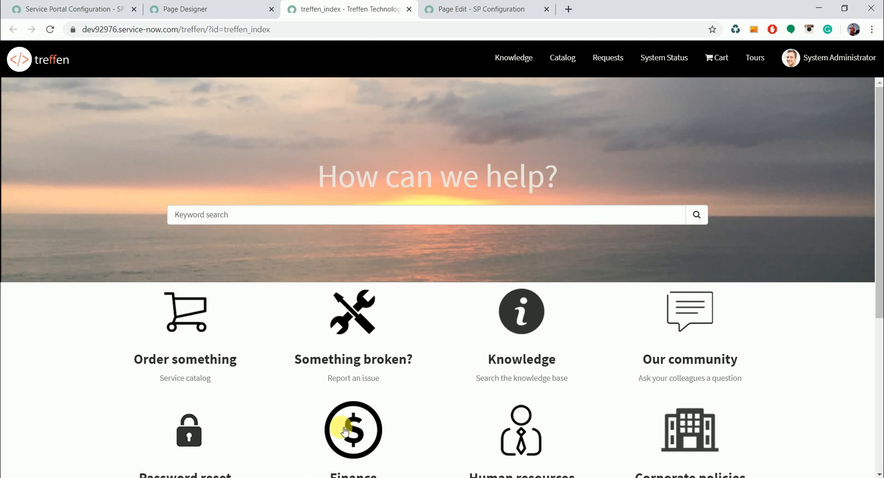
left_click_drag(878, 205, 880, 327)
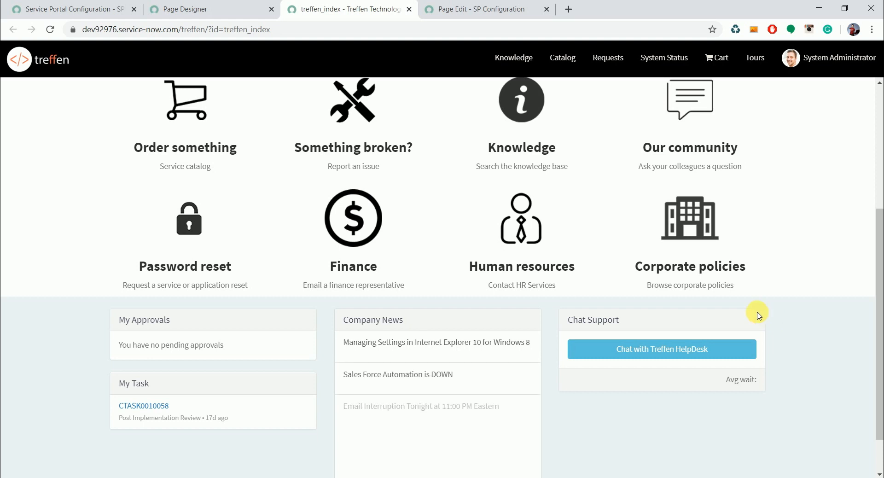
- Return to the treffen_index layout in the Page Designer and bring the search banner into view
left_click(223, 10)
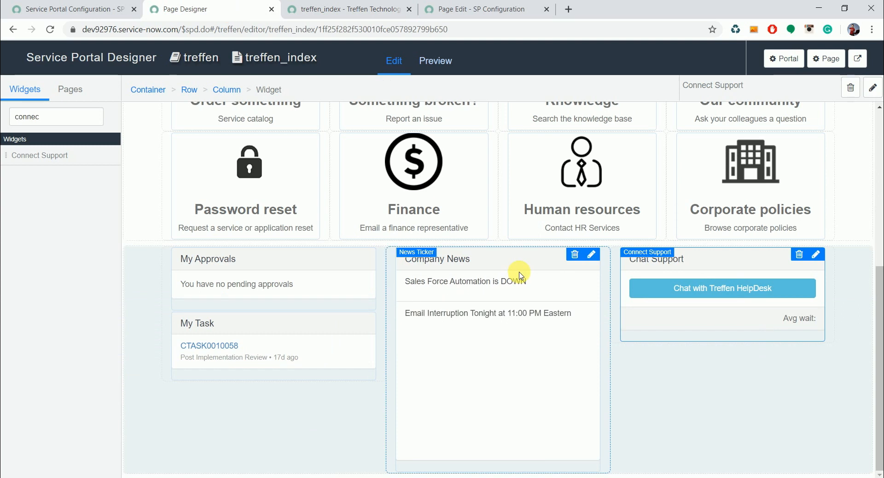
left_click(879, 189)
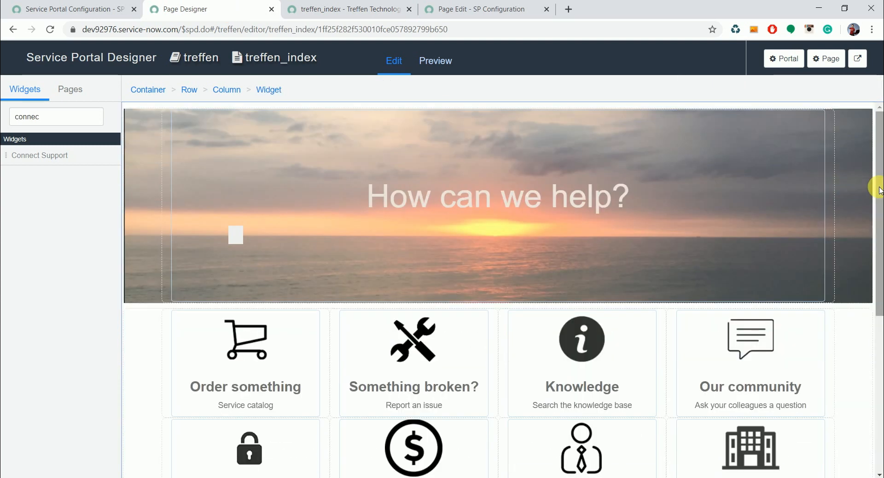